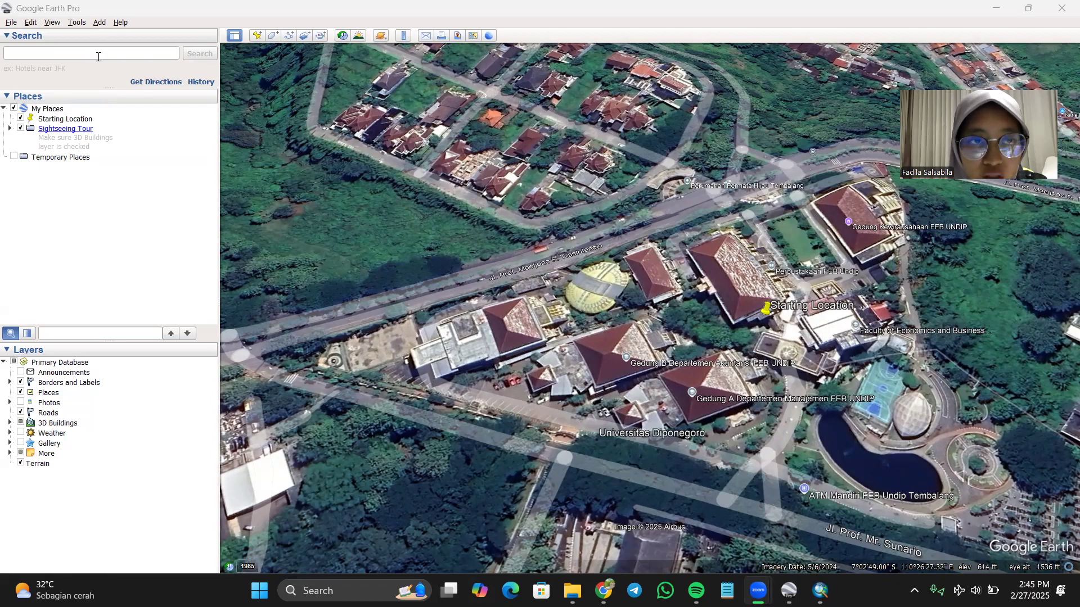
# - Reset the map view's tilt to look straight down and frame the whole FEB UNDIP campus
pyautogui.click(104, 52)
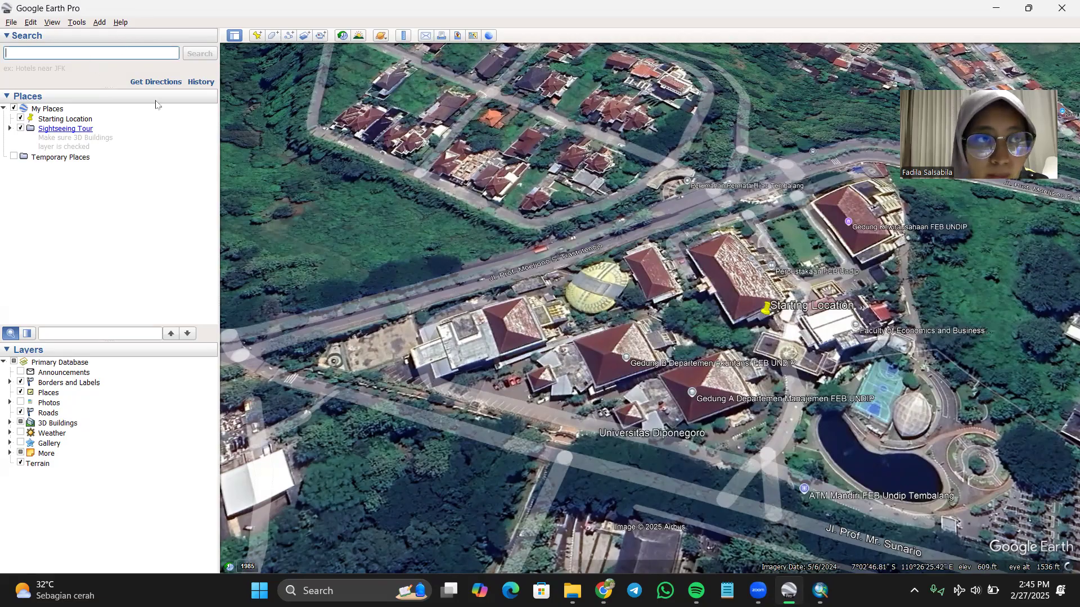
pyautogui.scroll(-2, 604, 194)
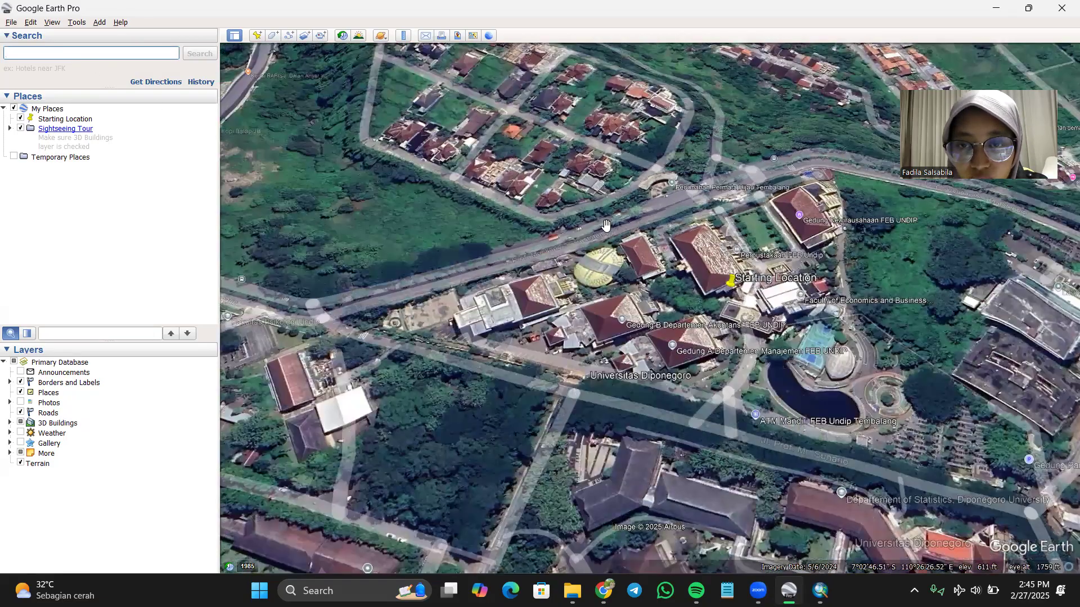
pyautogui.scroll(-2, 606, 225)
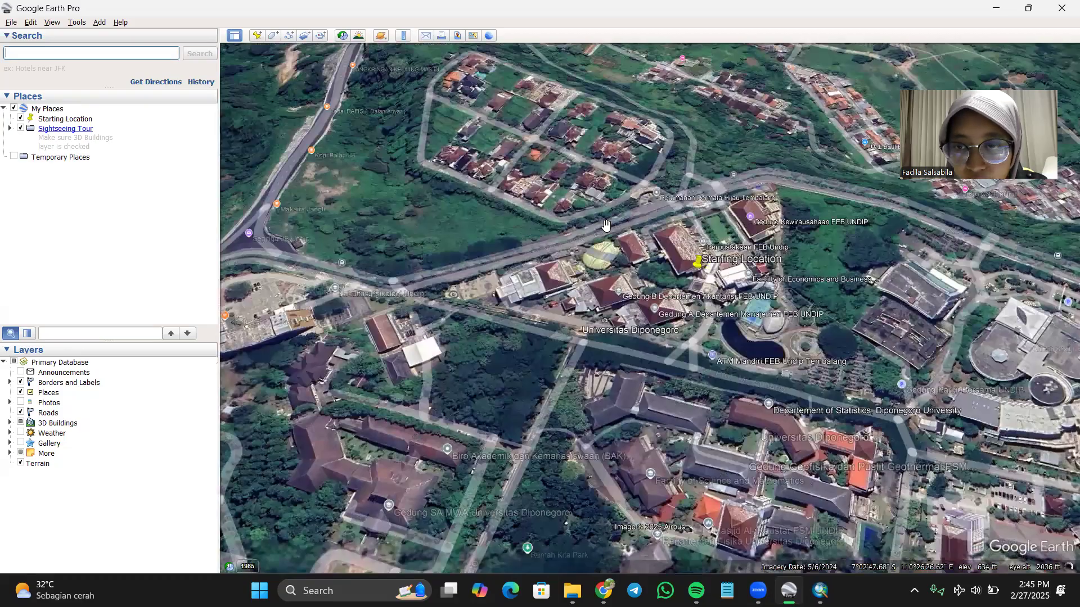
pyautogui.scroll(3, 606, 225)
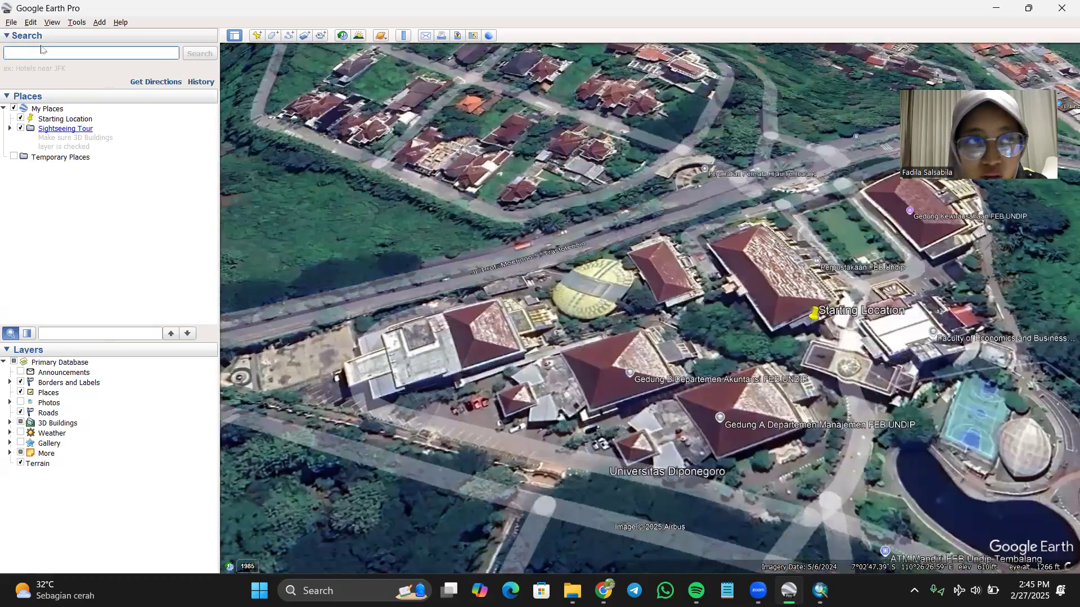
pyautogui.click(52, 22)
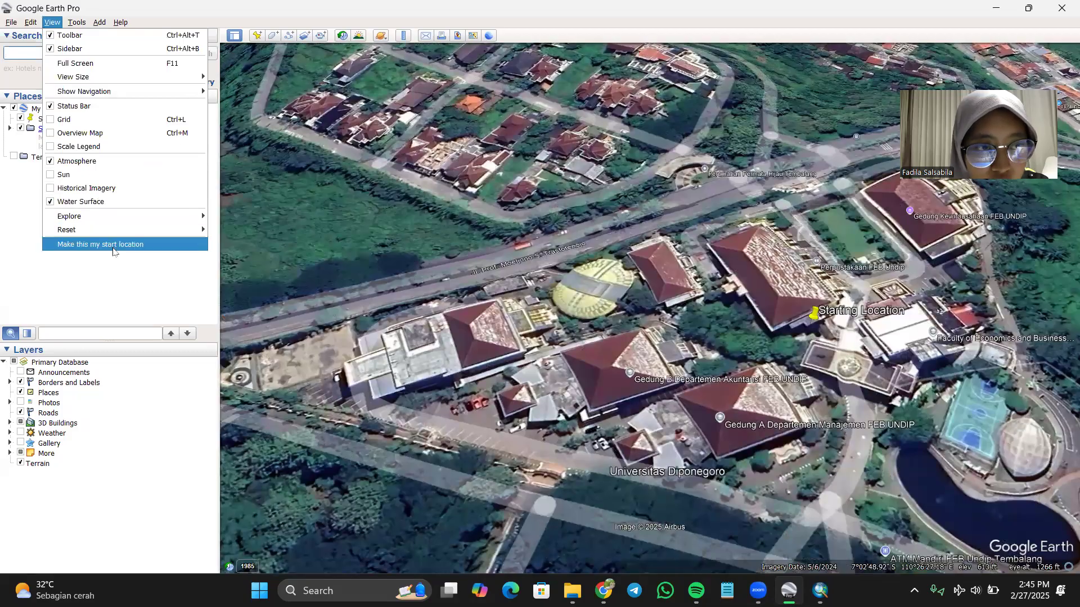
pyautogui.moveTo(124, 230)
pyautogui.click(234, 256)
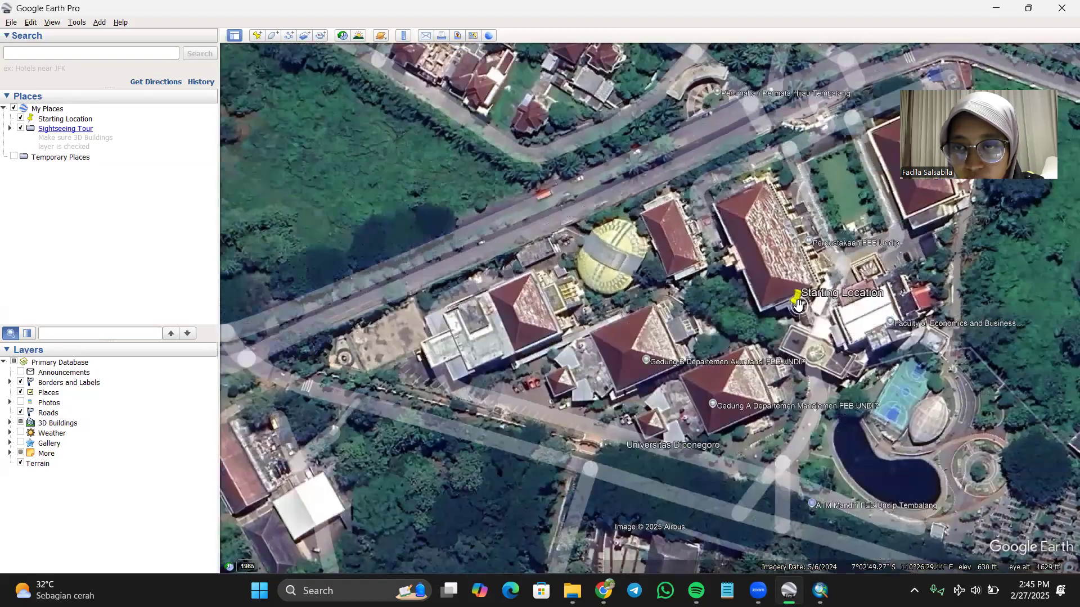
pyautogui.scroll(-1, 799, 305)
pyautogui.moveTo(805, 284); pyautogui.dragTo(754, 301)
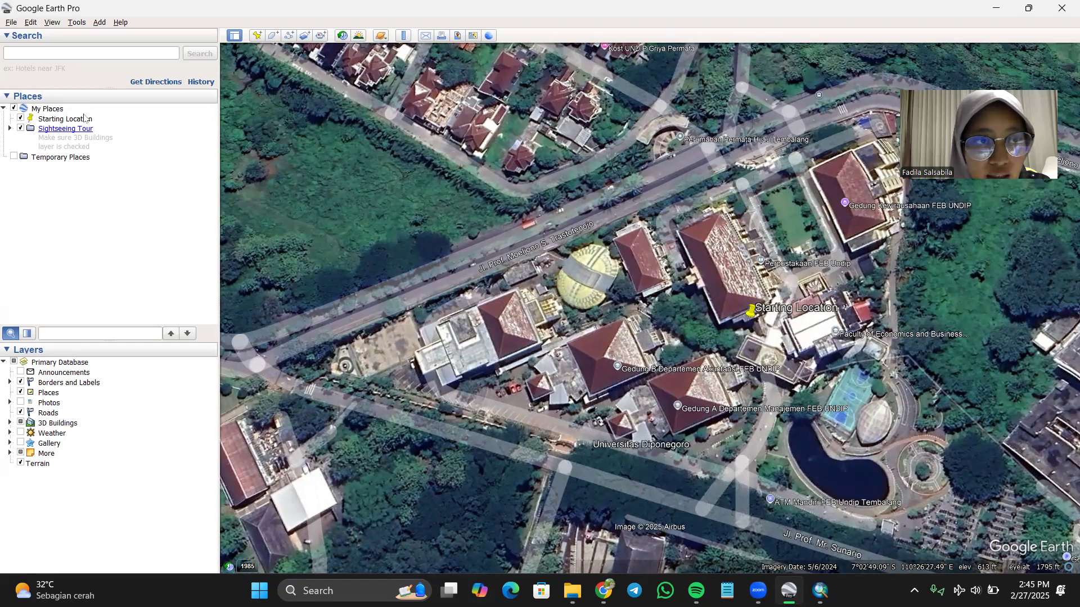
# - Create a new folder named FEB inside My Places
pyautogui.rightClick(56, 109)
pyautogui.moveTo(112, 116)
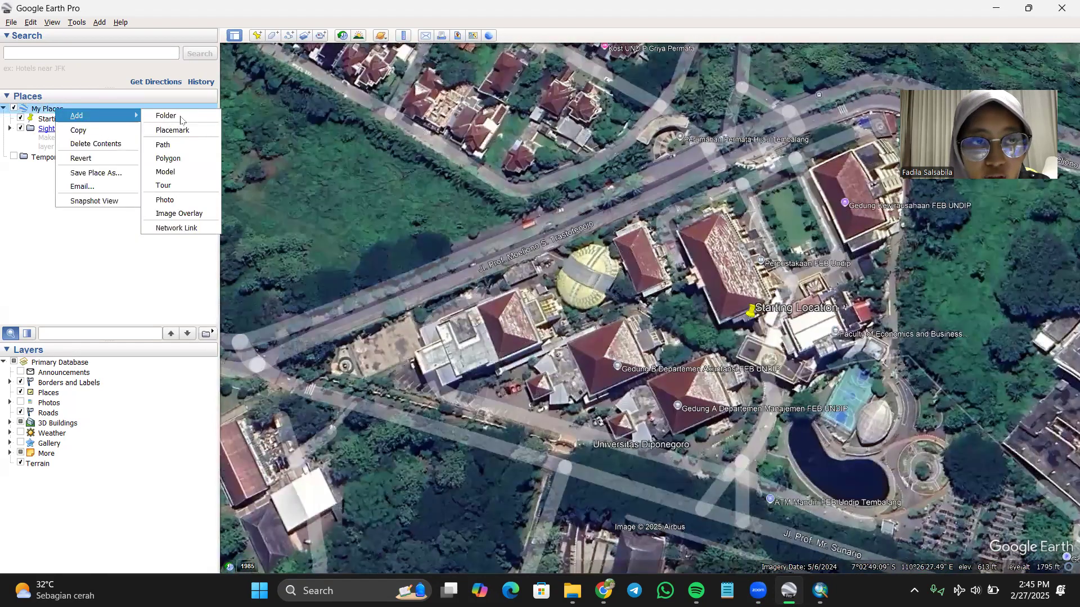
pyautogui.click(181, 119)
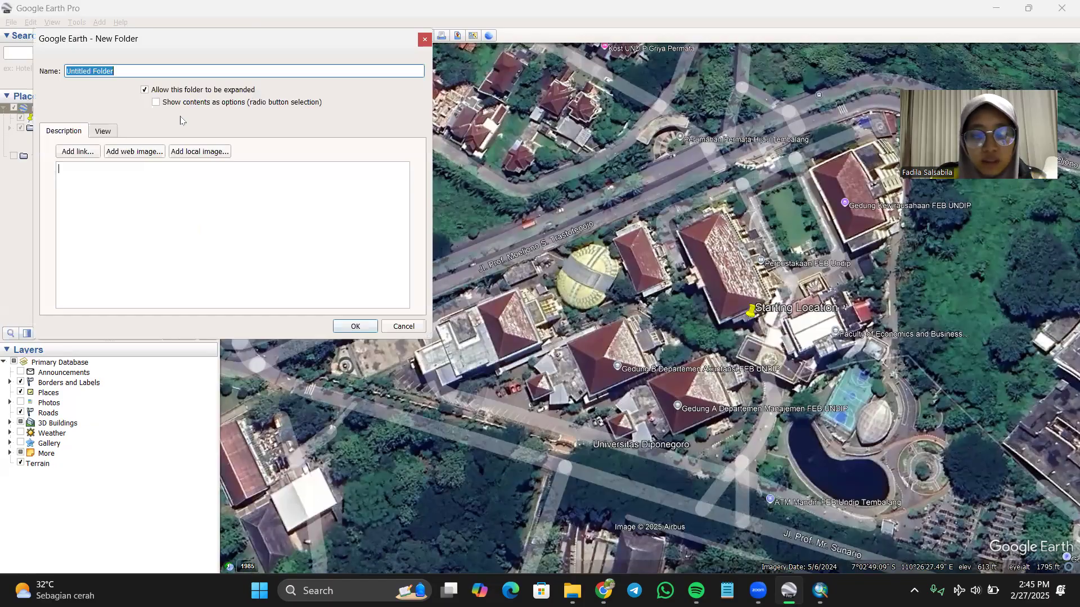
pyautogui.write('FEB')
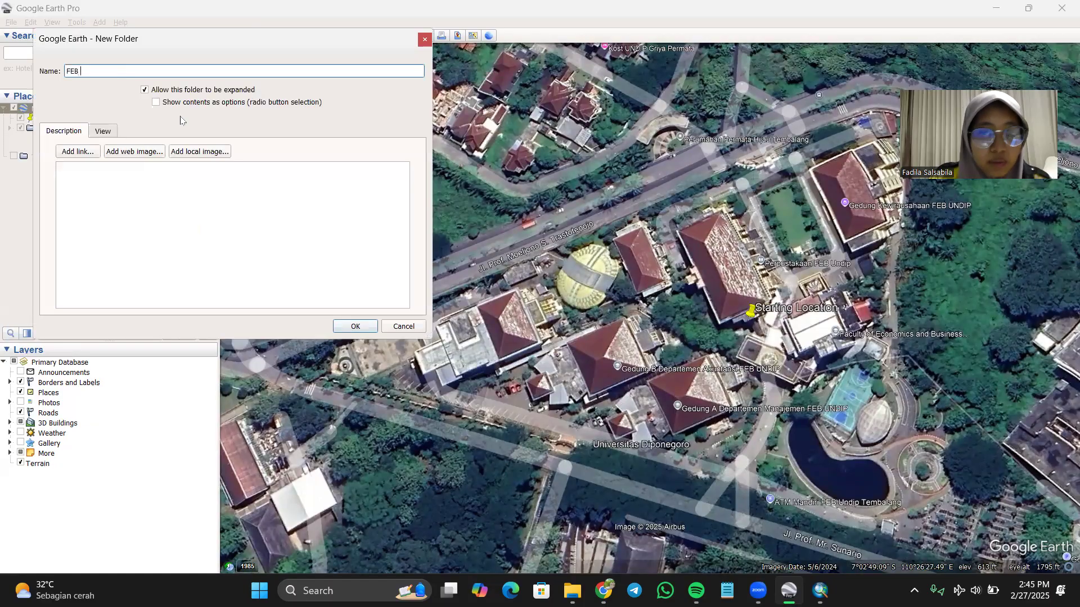
pyautogui.click(356, 327)
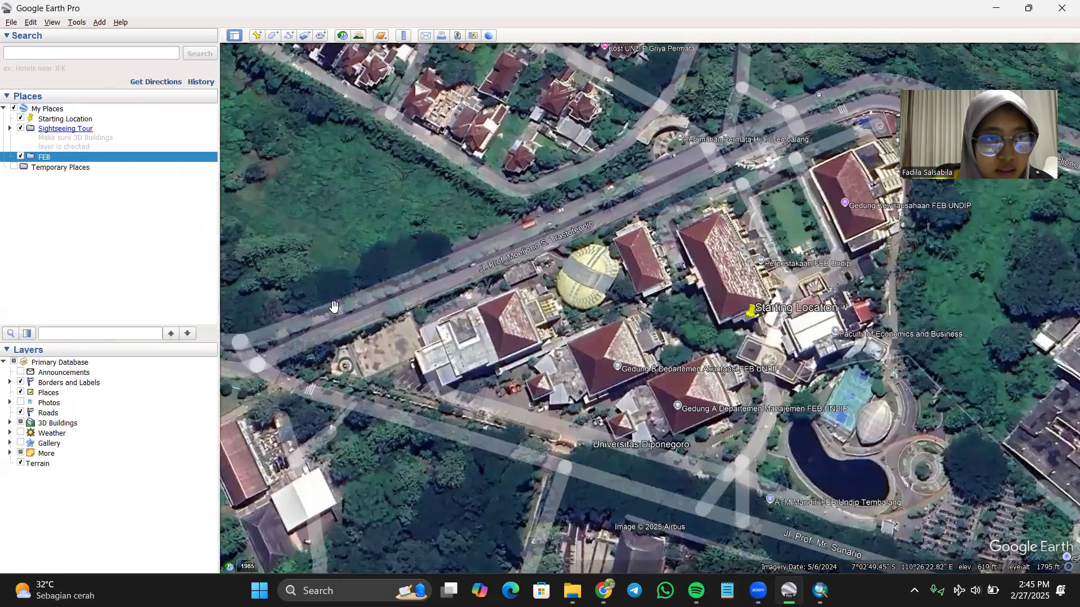
# - Add a placemark named TITIK 1 to the FEB folder at the visible map's northwest corner, about 7°2'44.80"S, 110°26'20.17"E
pyautogui.rightClick(36, 159)
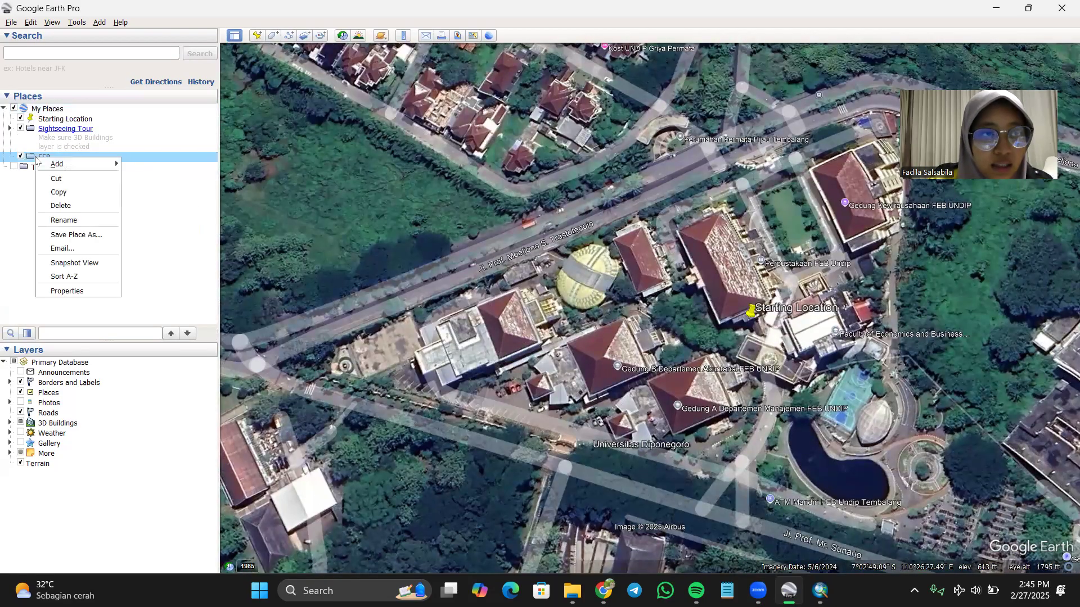
pyautogui.click(177, 184)
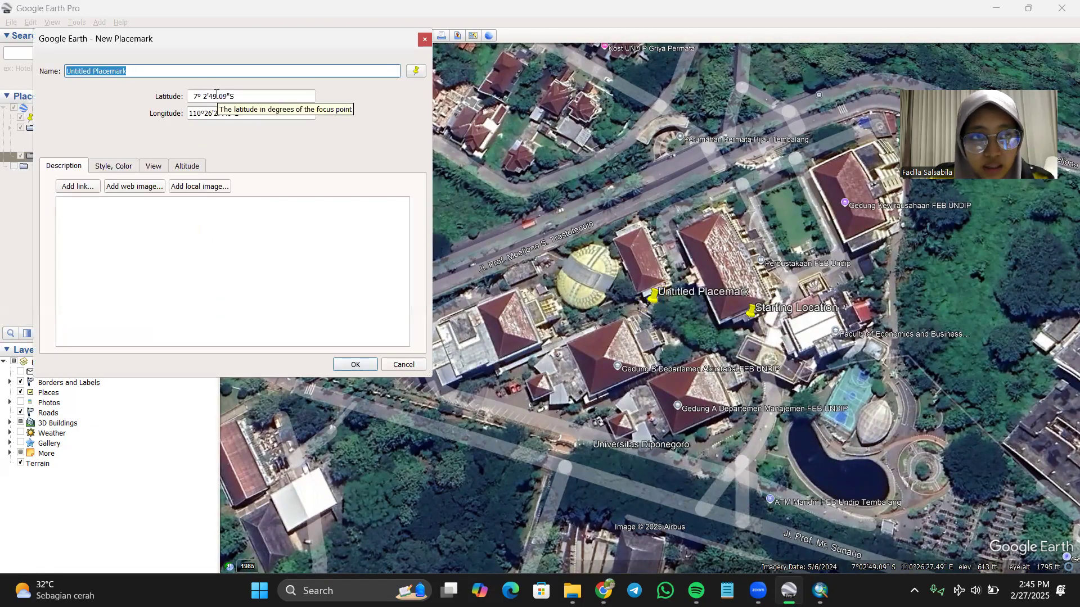
pyautogui.write('TITIK 1')
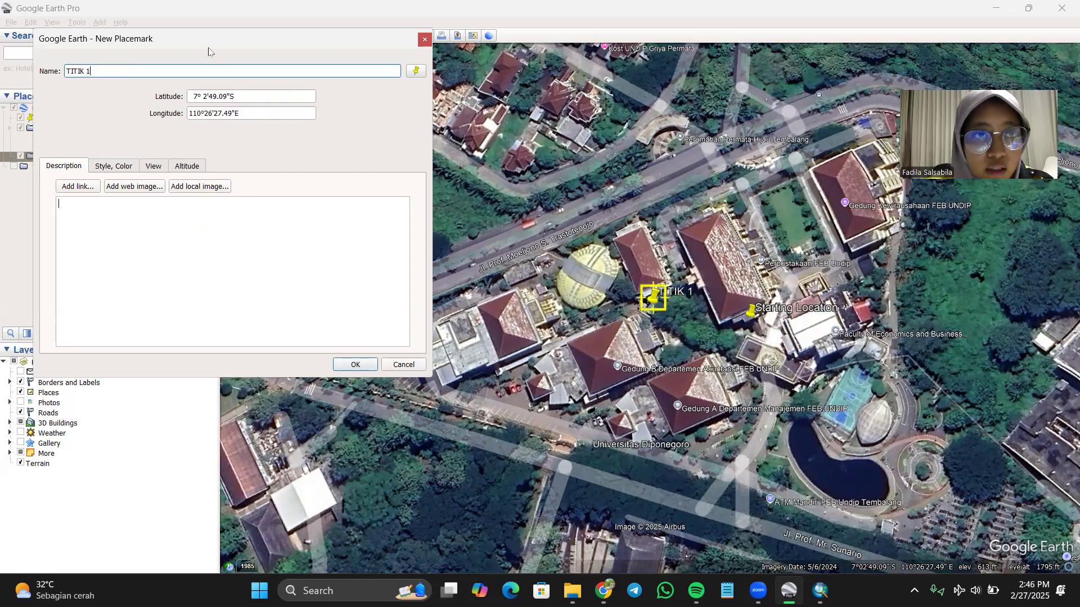
pyautogui.moveTo(209, 51); pyautogui.dragTo(180, 220)
pyautogui.moveTo(653, 297); pyautogui.dragTo(232, 73)
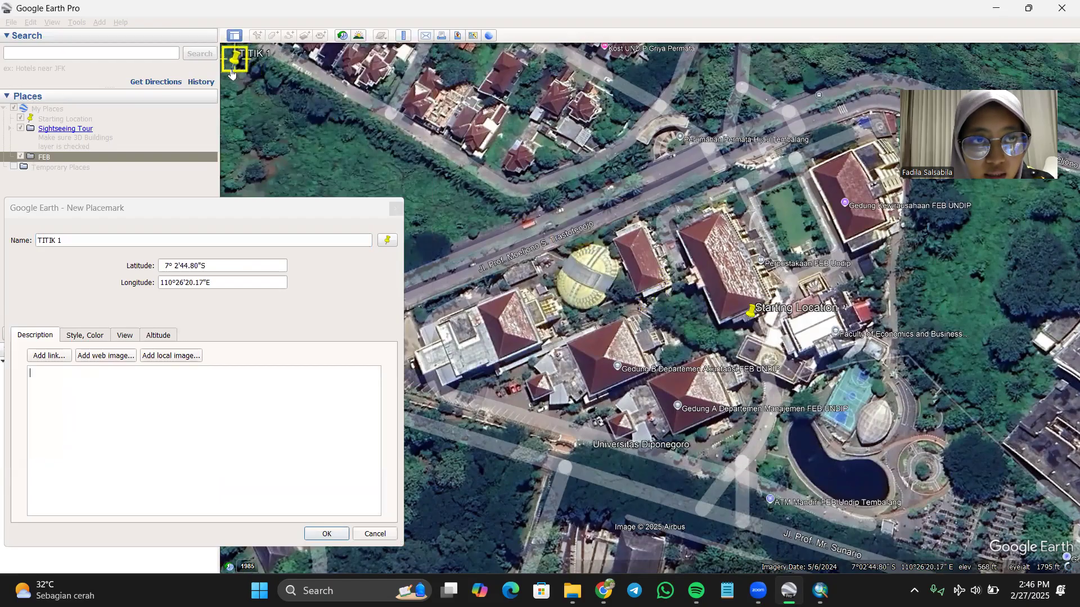
pyautogui.click(329, 534)
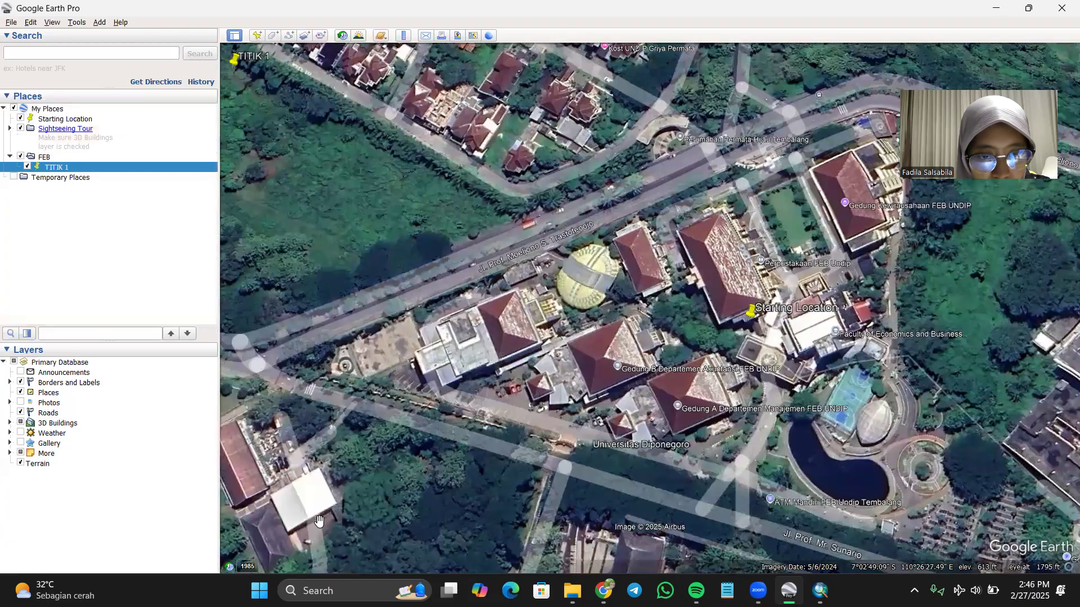
# - Add a placemark named TITIK 2 to the FEB folder at the visible map's northeast corner, about 7°2'44.60"S, 110°26'34.90"E
pyautogui.rightClick(49, 157)
pyautogui.moveTo(89, 163)
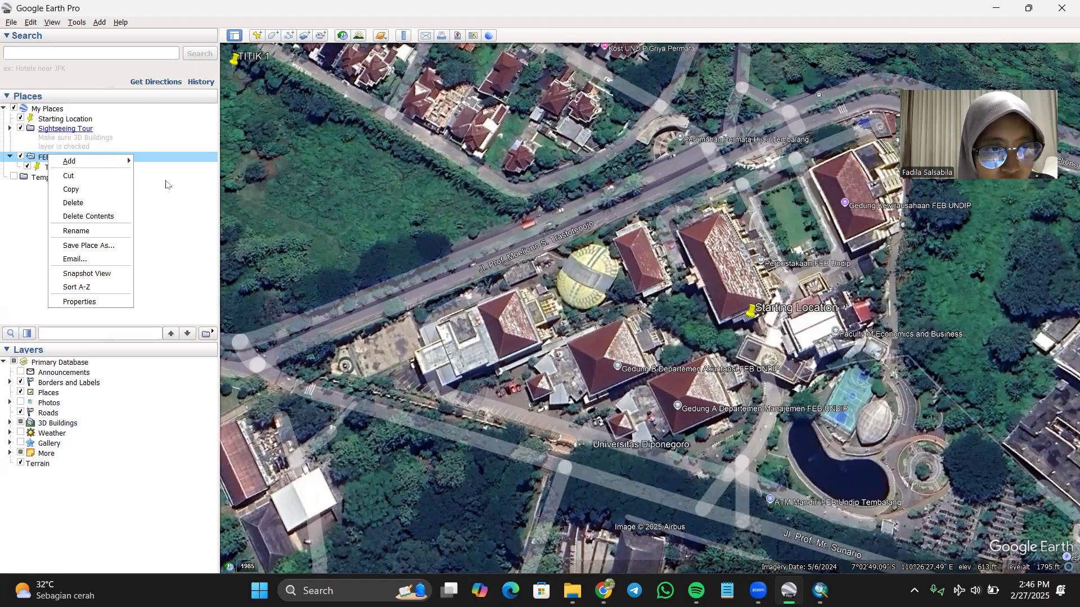
pyautogui.hotkey('ctrl', 'shift', 'p')
pyautogui.write('TITIK 2')
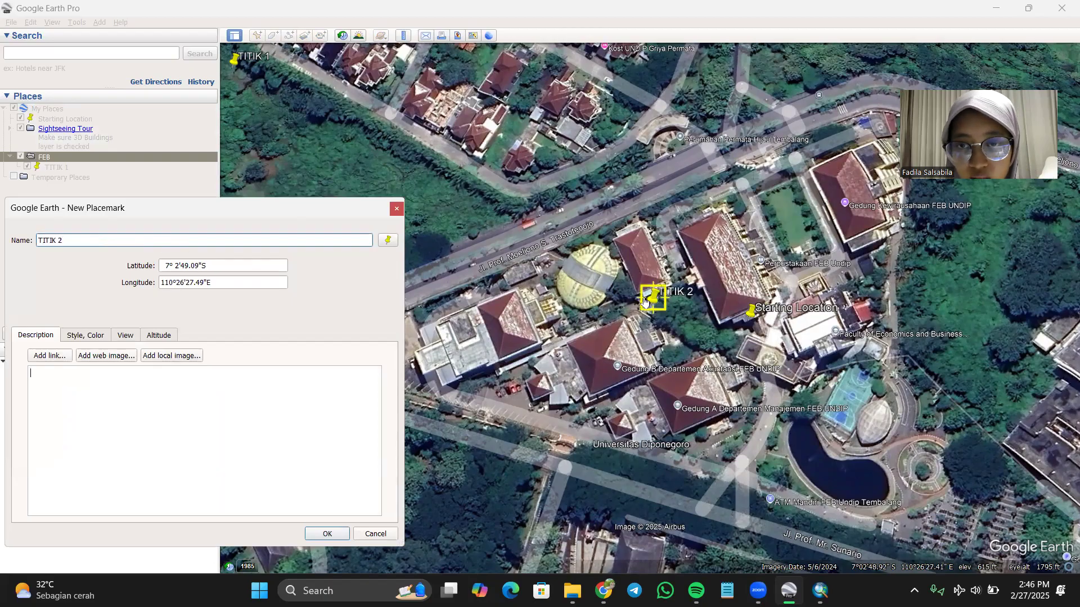
pyautogui.moveTo(644, 302); pyautogui.dragTo(1039, 81)
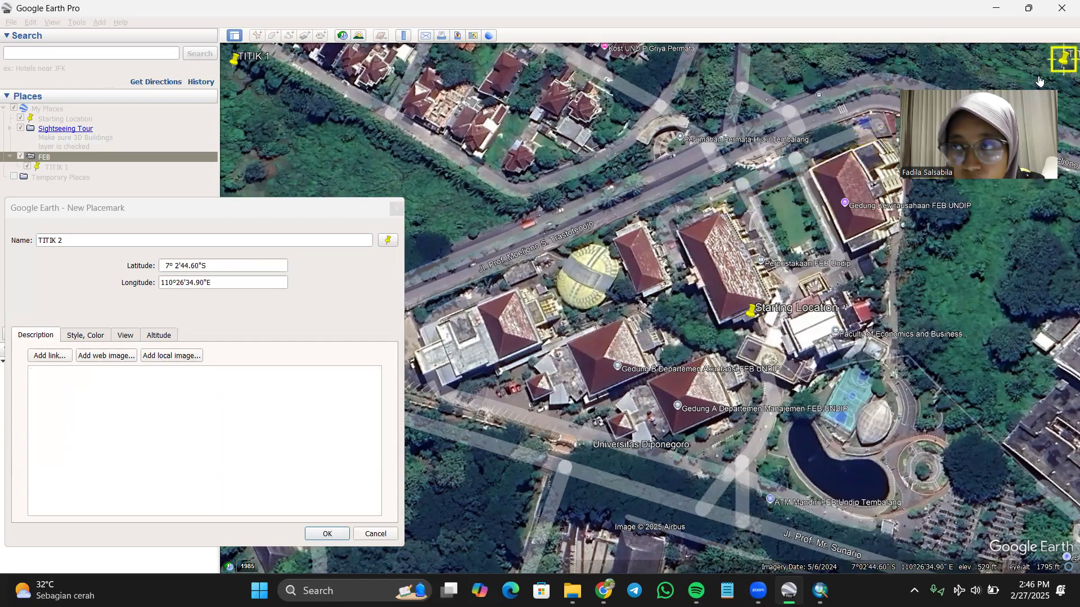
pyautogui.click(327, 534)
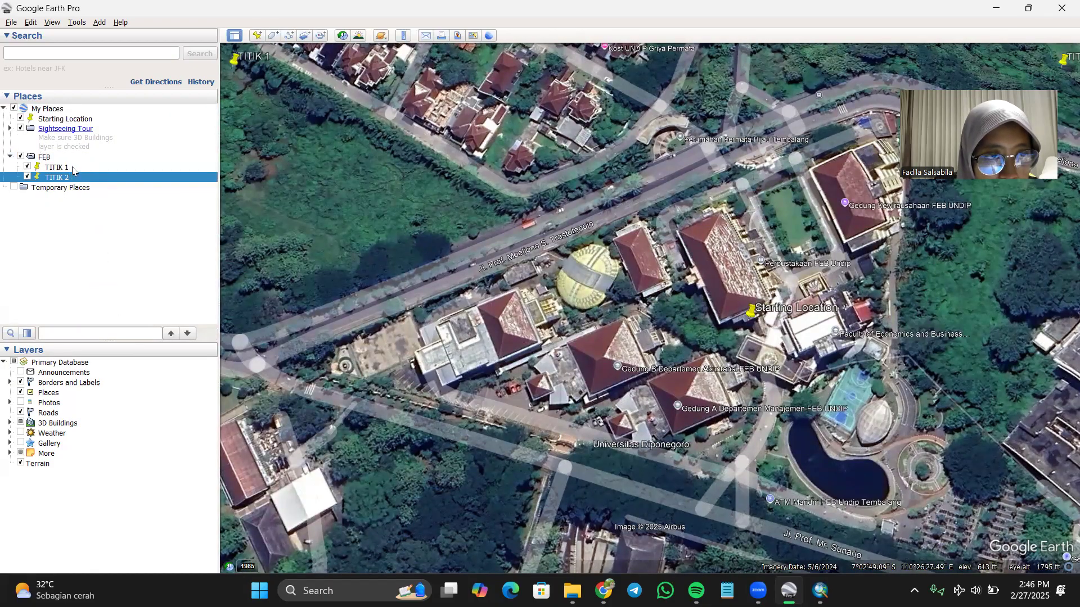
# - Add a placemark named TITIK 3 to the FEB folder at the visible map's southeast corner, about 7°2'52.90"S, 110°26'33.72"E
pyautogui.hotkey('ctrl', 'shift', 'p')
pyautogui.write('TITIK 3')
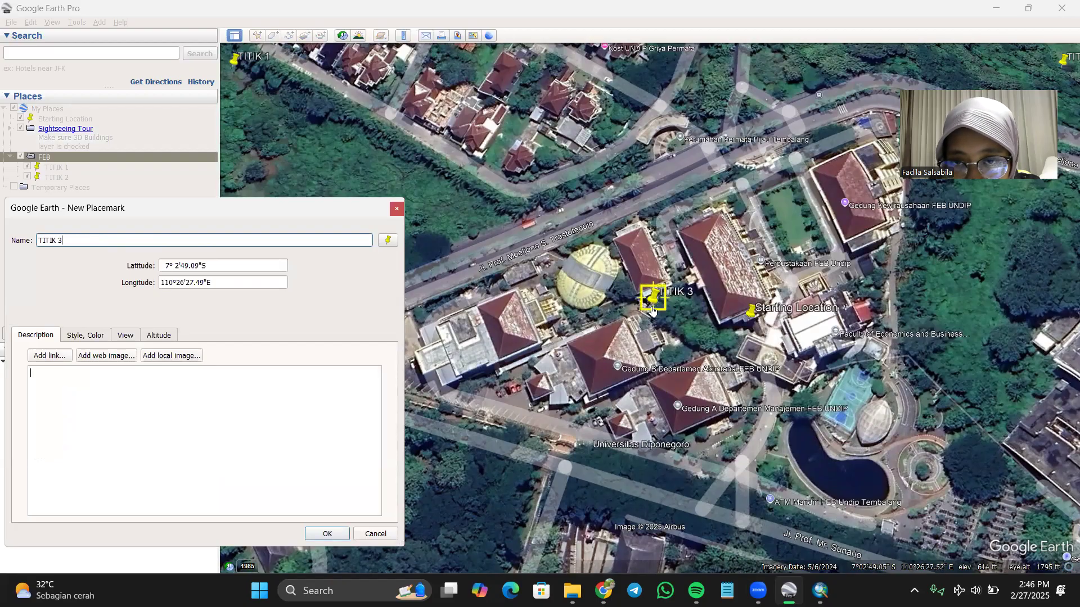
pyautogui.moveTo(652, 299); pyautogui.dragTo(1066, 560)
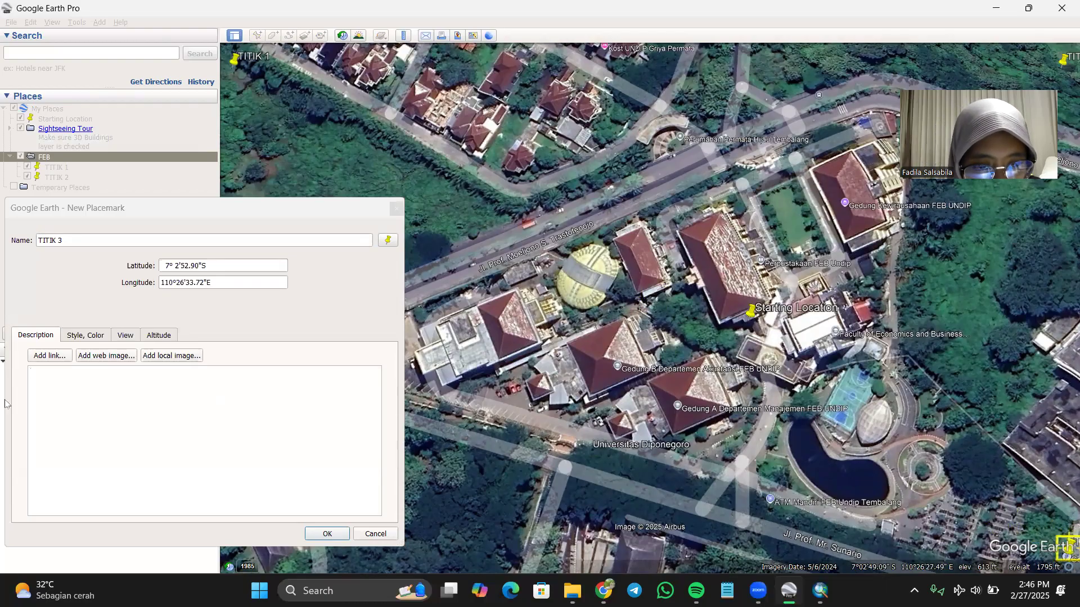
pyautogui.click(322, 532)
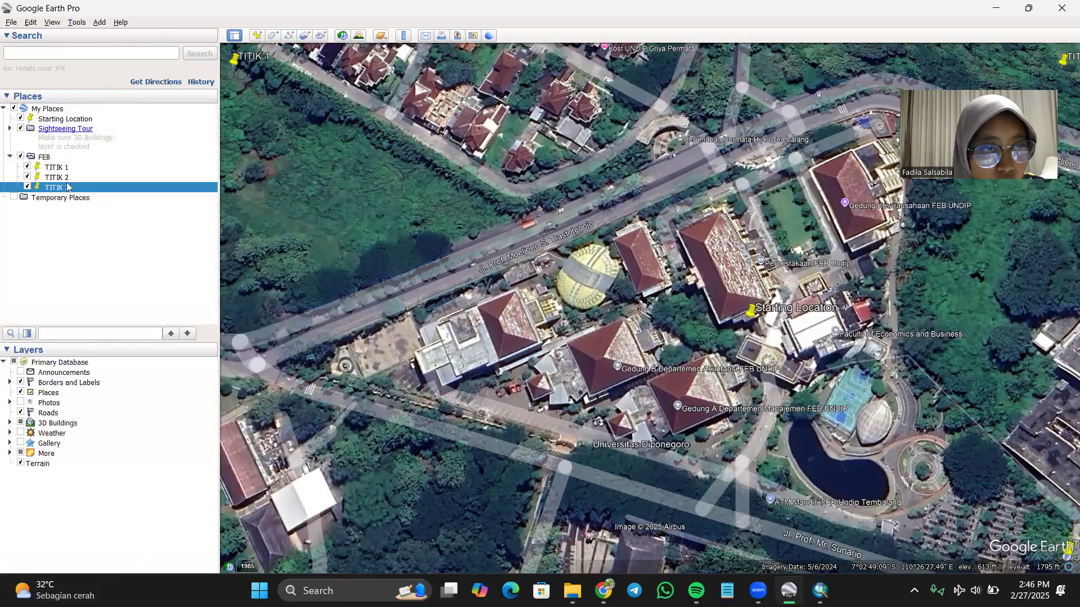
# - Add a placemark named TITIK 4 to the FEB folder at the visible map's southwest corner, about 7°2'52.99"S, 110°26'21.44"E
pyautogui.rightClick(47, 159)
pyautogui.moveTo(51, 162)
pyautogui.click(197, 178)
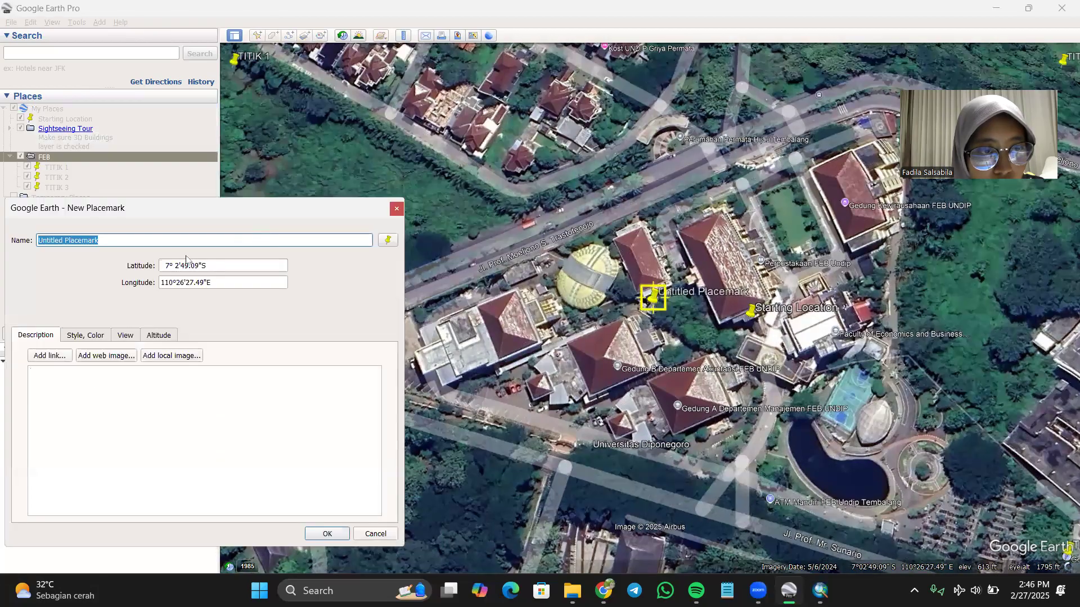
pyautogui.write('TITI')
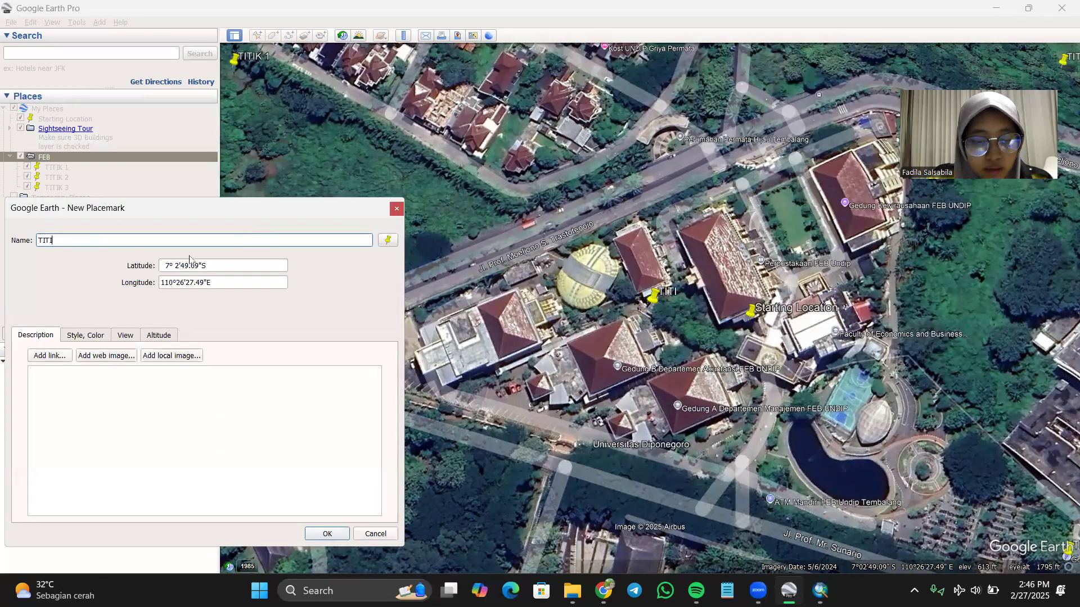
pyautogui.write('K 4')
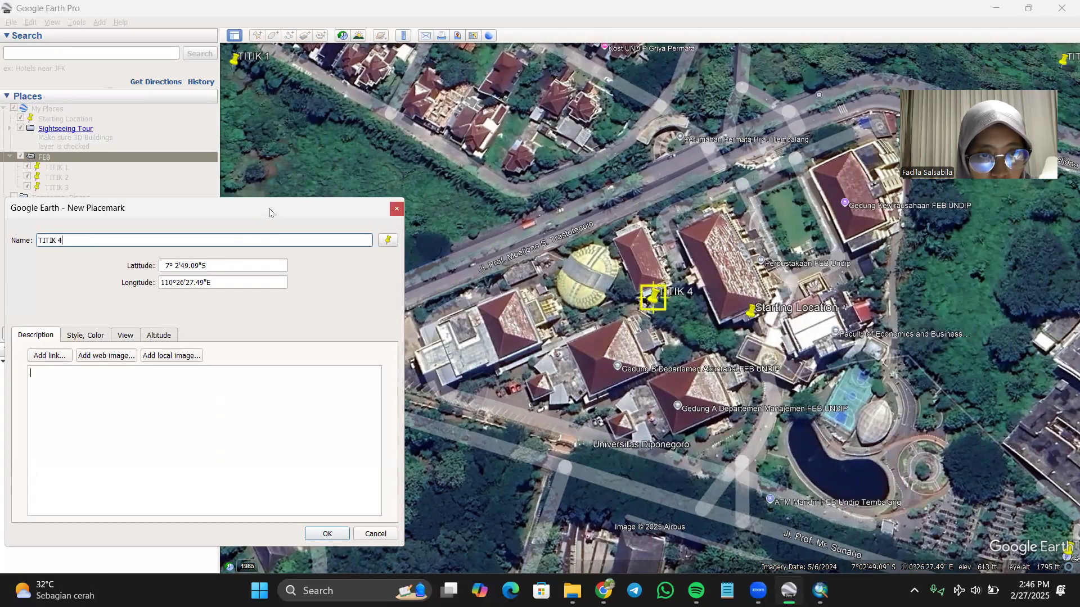
pyautogui.moveTo(270, 210); pyautogui.dragTo(283, 122)
pyautogui.moveTo(664, 311); pyautogui.dragTo(233, 572)
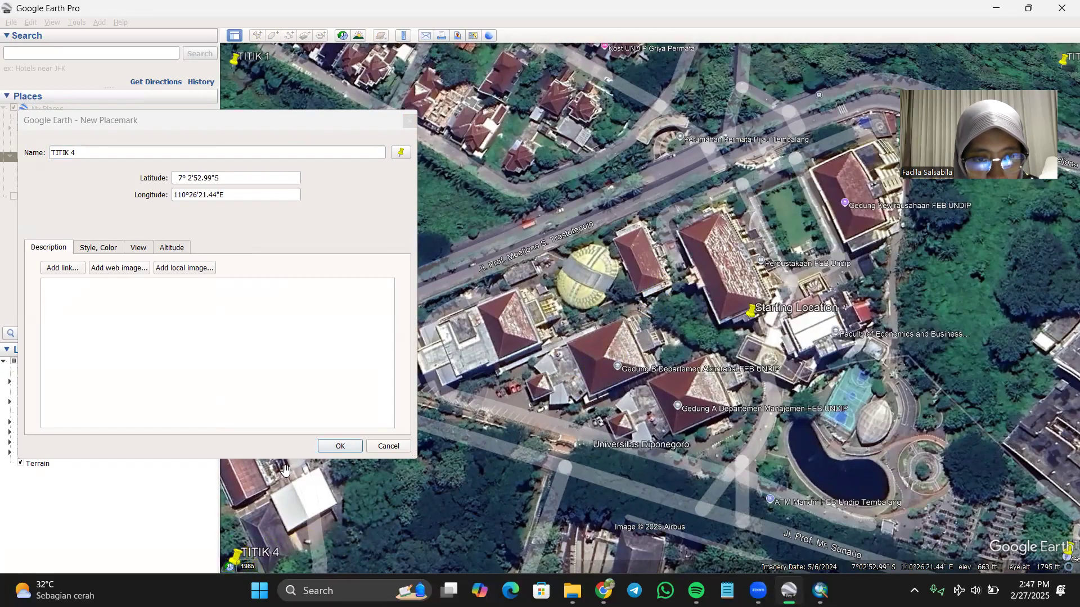
pyautogui.click(340, 446)
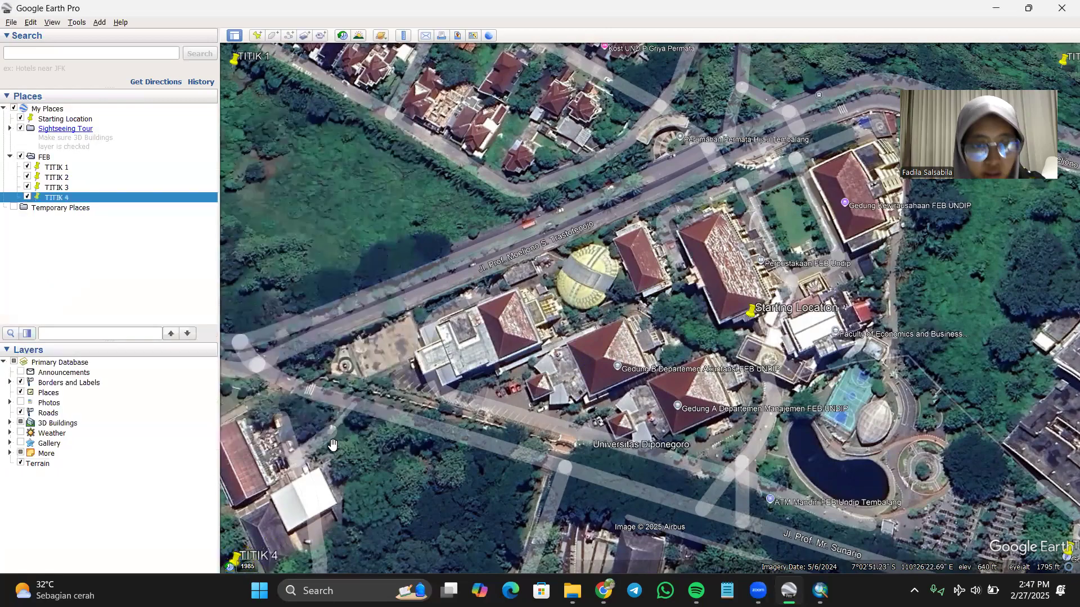
# - Set up the map image export without title and description, legend, scale and compass, and set its scaling to 10%
pyautogui.click(457, 35)
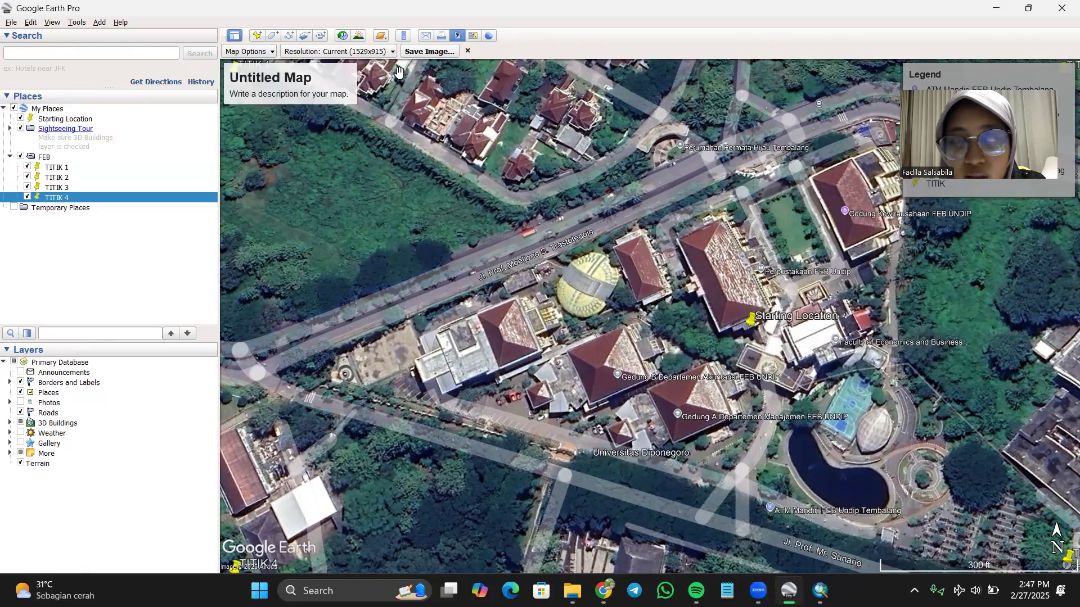
pyautogui.click(243, 53)
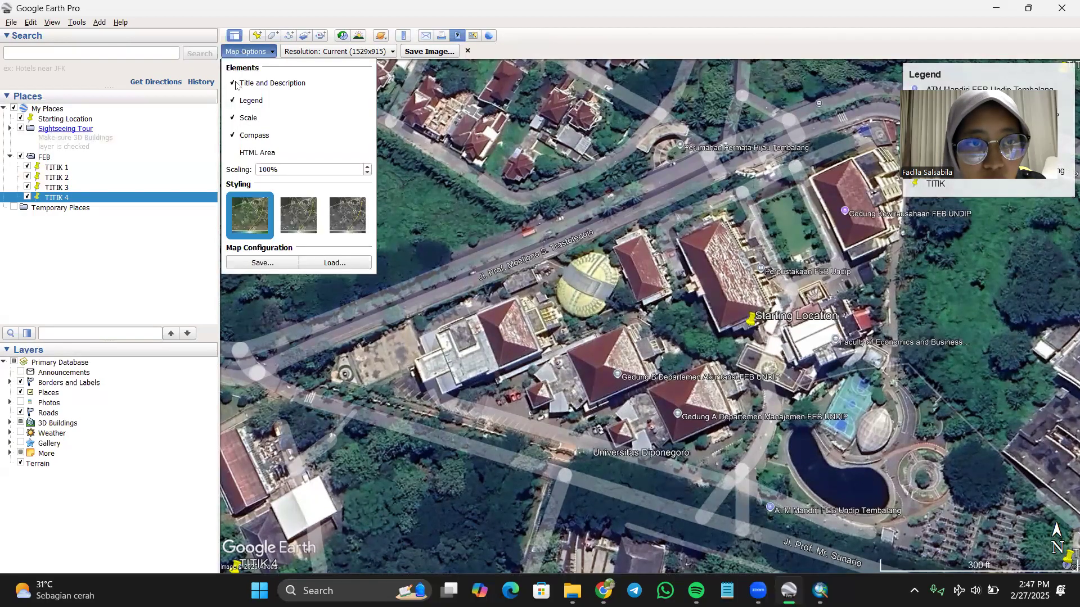
pyautogui.click(233, 83)
pyautogui.click(233, 100)
pyautogui.click(234, 118)
pyautogui.click(234, 136)
pyautogui.moveTo(266, 166); pyautogui.dragTo(268, 169)
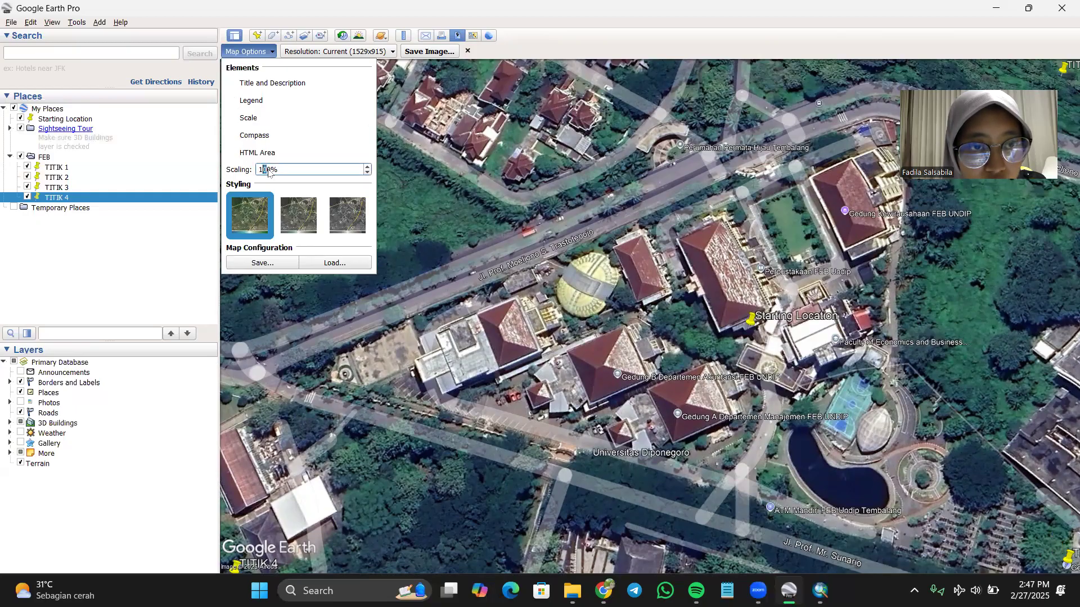
pyautogui.press('BackSpace')
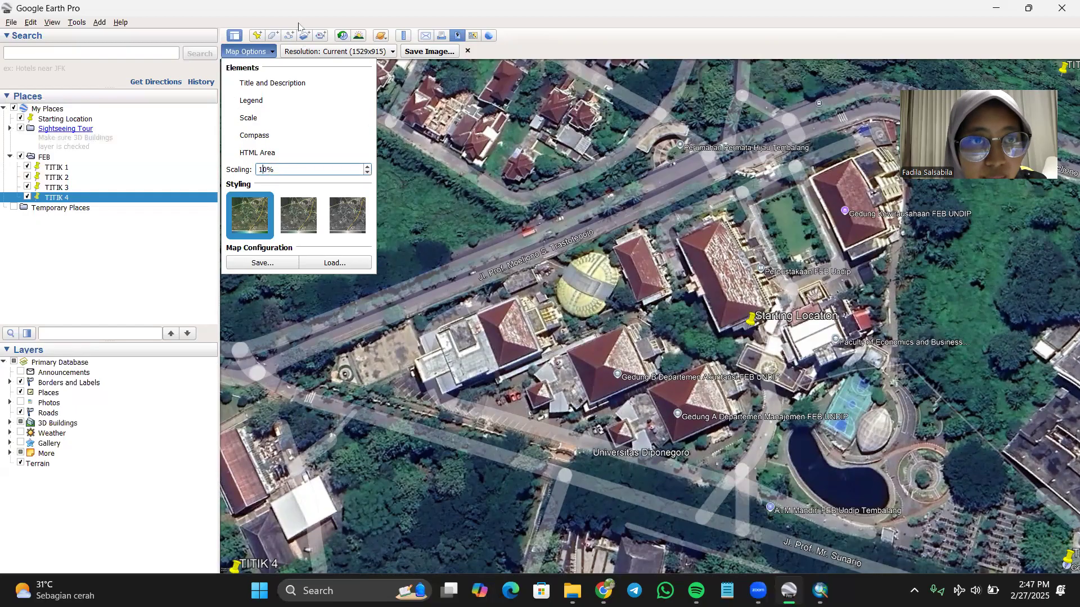
# - Save the map image as a JPEG named FEB GAMBAR in the Modul 2 folder
pyautogui.click(419, 52)
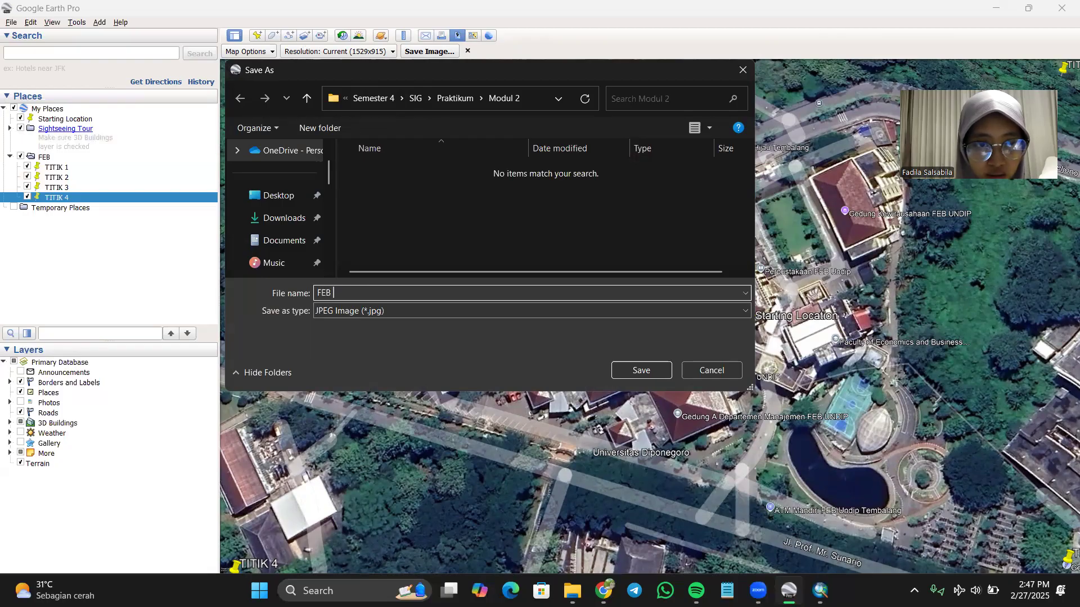
pyautogui.write('FEB GAMBAR')
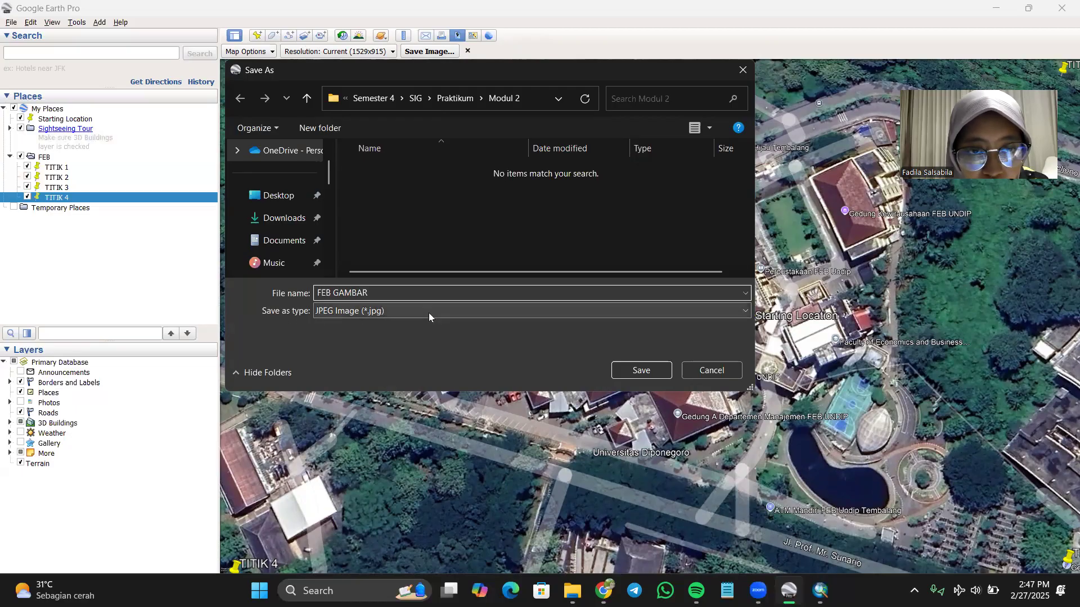
pyautogui.click(641, 370)
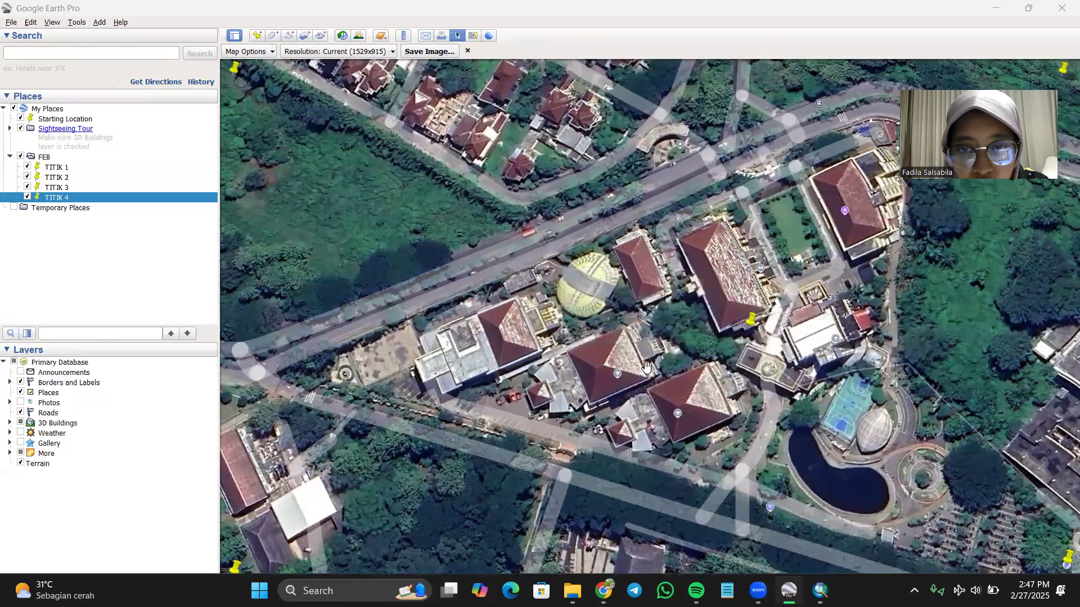
# - Save the FEB folder as a KML file named FEB in the Modul 2 folder
pyautogui.rightClick(31, 158)
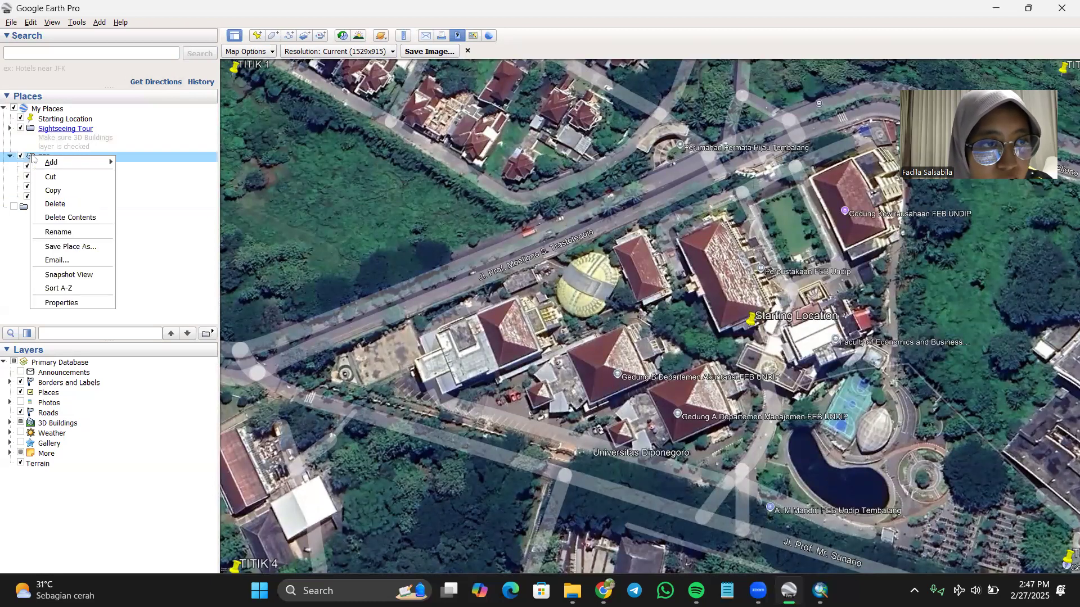
pyautogui.click(82, 249)
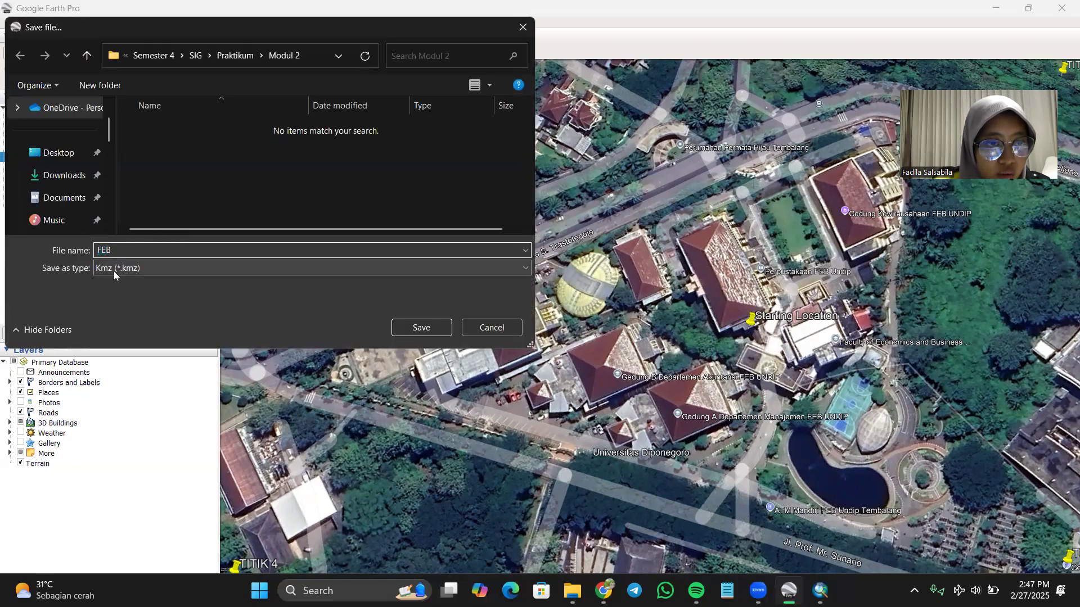
pyautogui.click(114, 268)
pyautogui.click(131, 294)
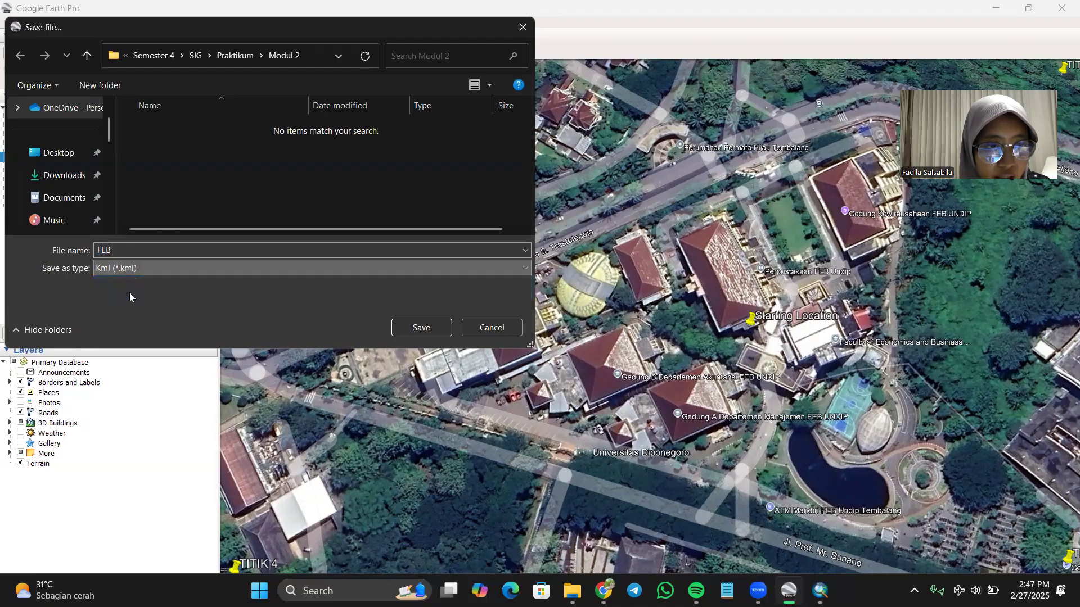
pyautogui.click(429, 329)
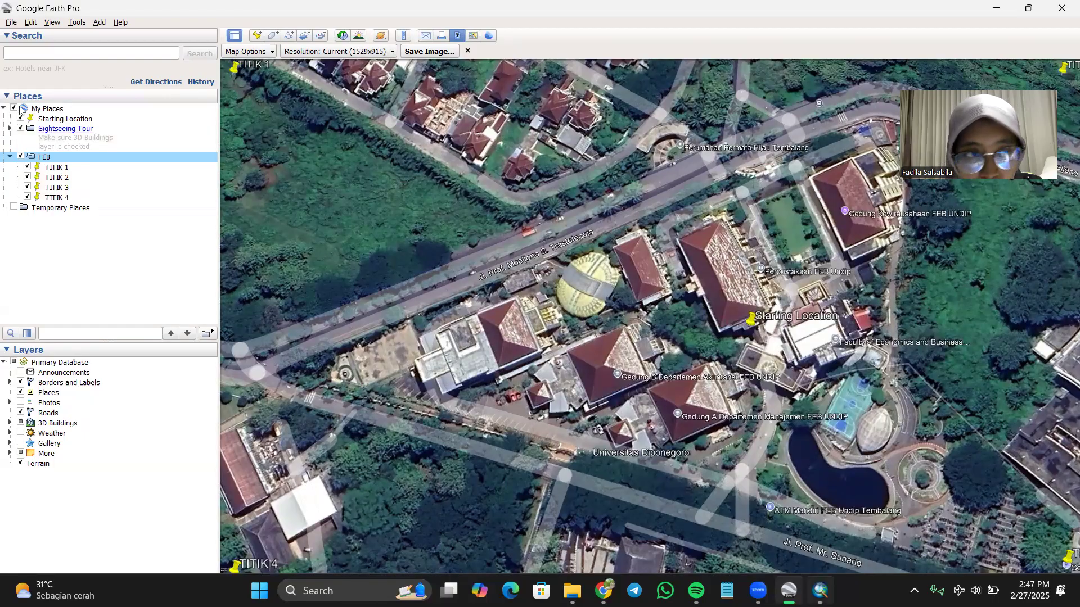
pyautogui.rightClick(79, 151)
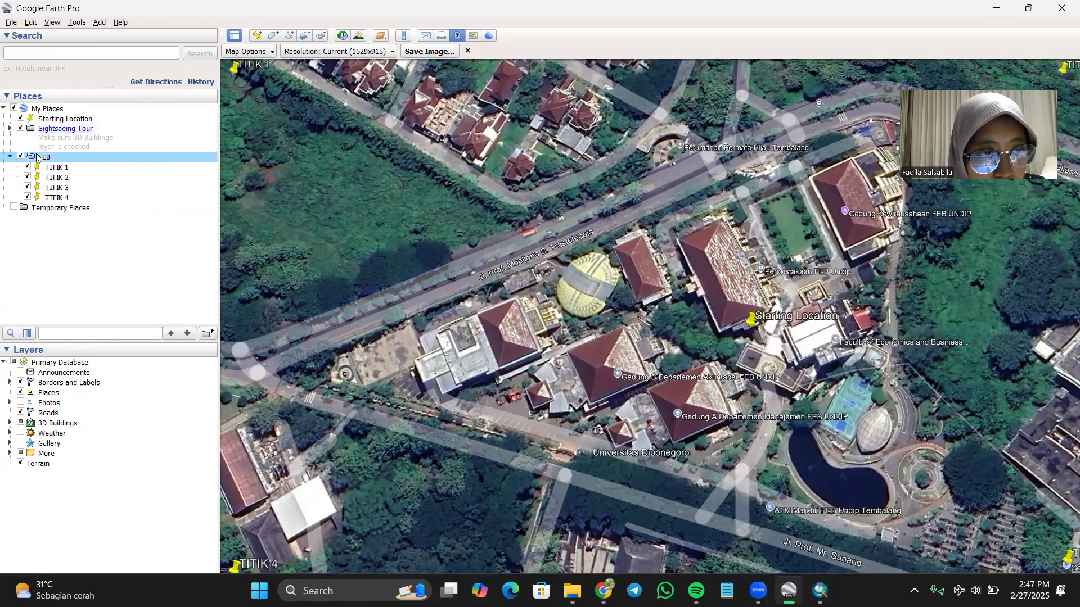
pyautogui.click(93, 242)
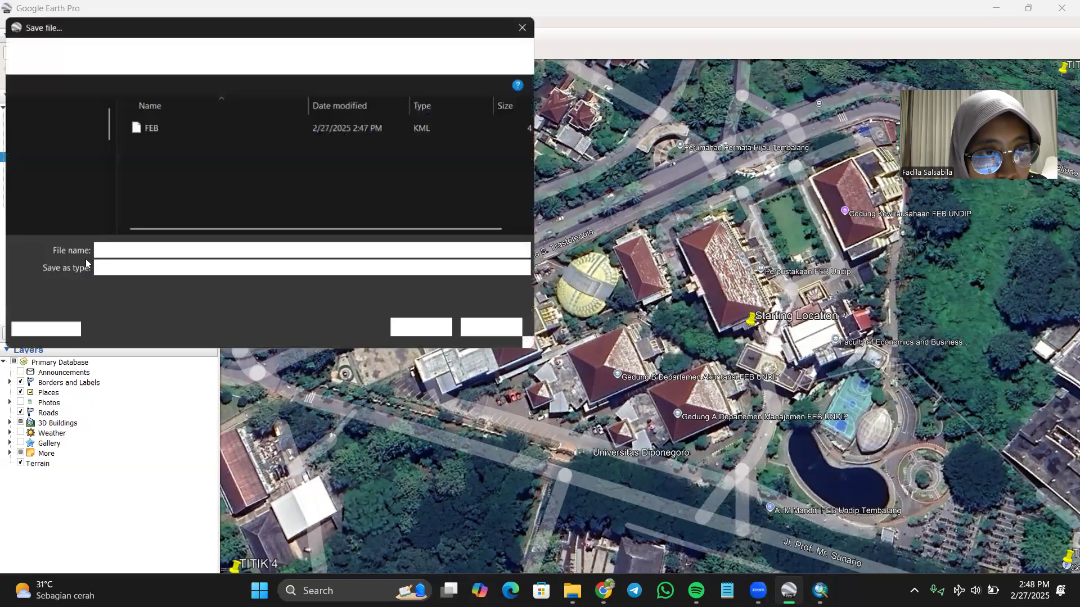
pyautogui.click(523, 27)
# - Switch to ArcMap and add FEB GAMBAR.jpg from the connected Modul 2 folder to the map
pyautogui.moveTo(820, 590)
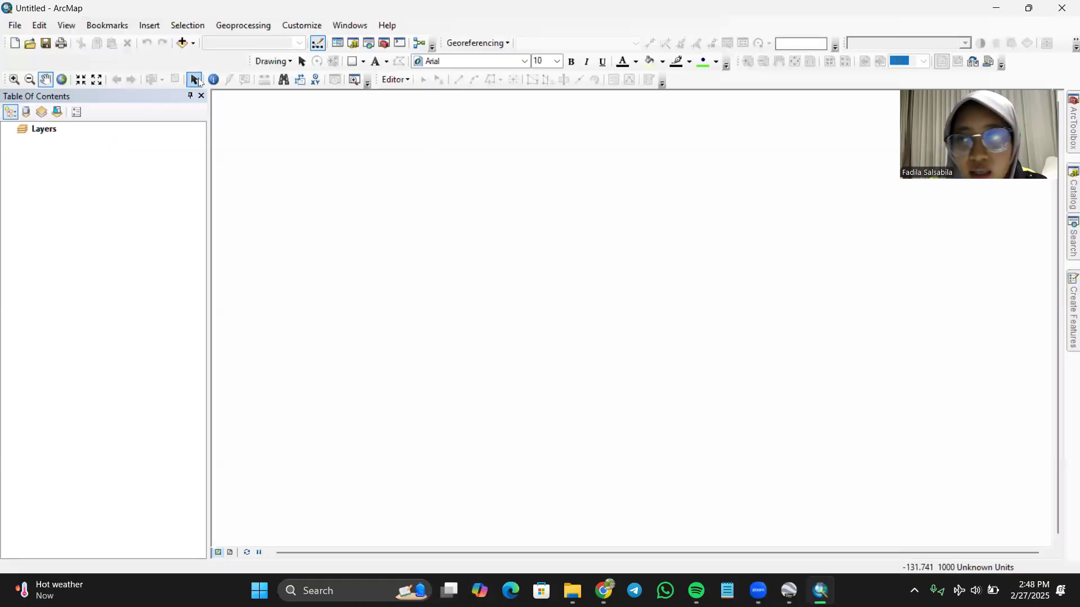
pyautogui.click(183, 43)
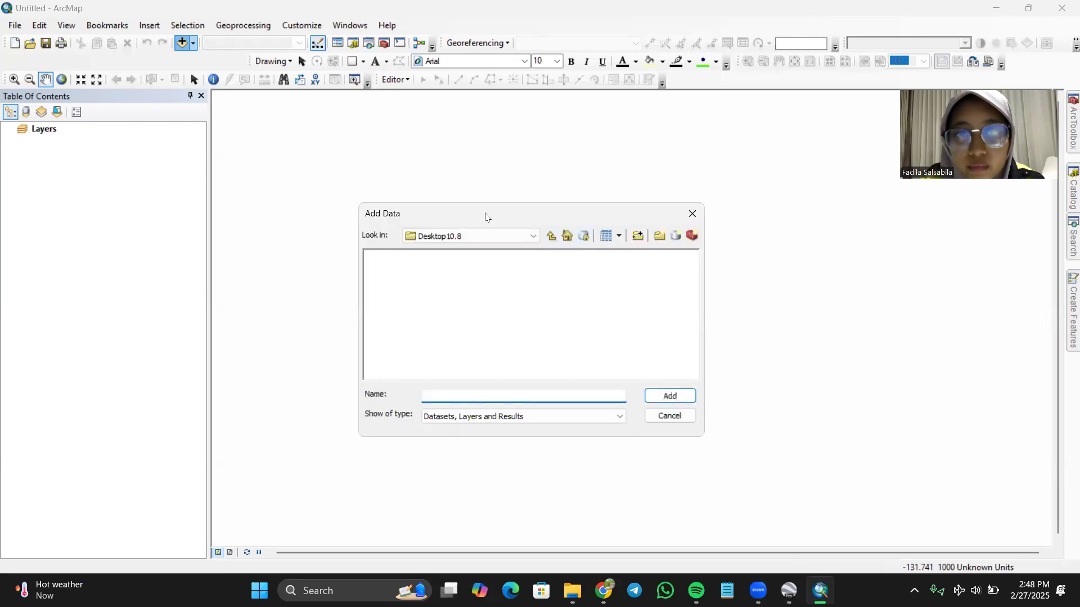
pyautogui.click(423, 180)
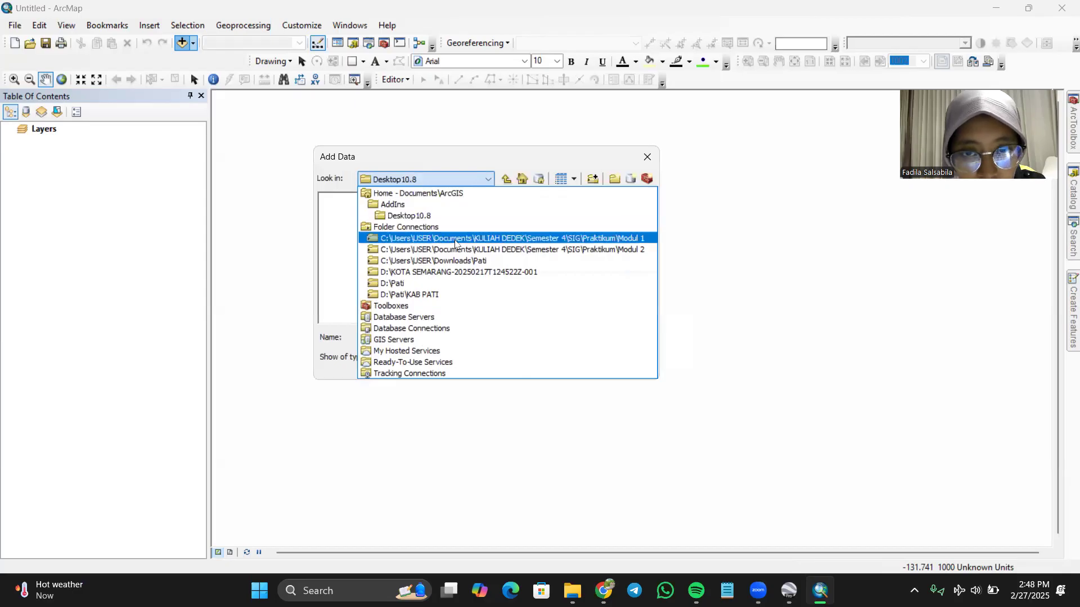
pyautogui.click(430, 249)
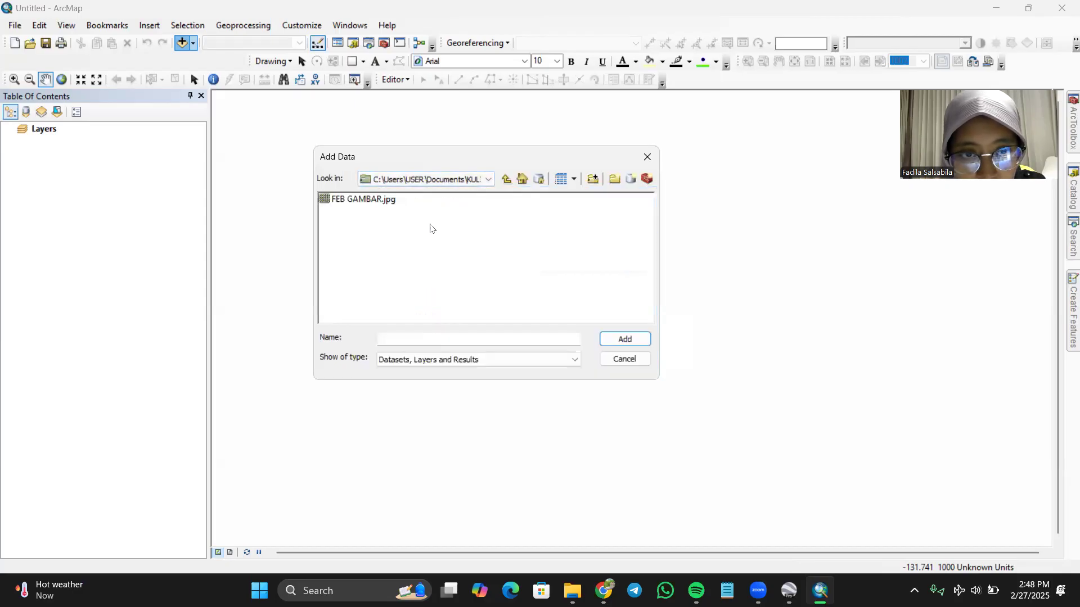
pyautogui.click(366, 202)
pyautogui.click(614, 341)
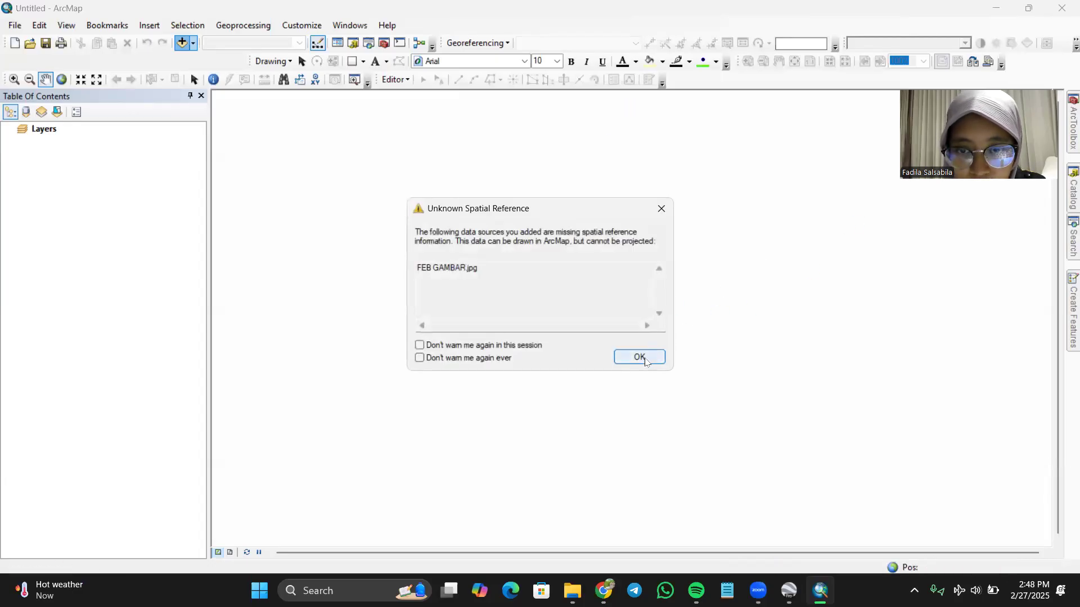
pyautogui.click(641, 358)
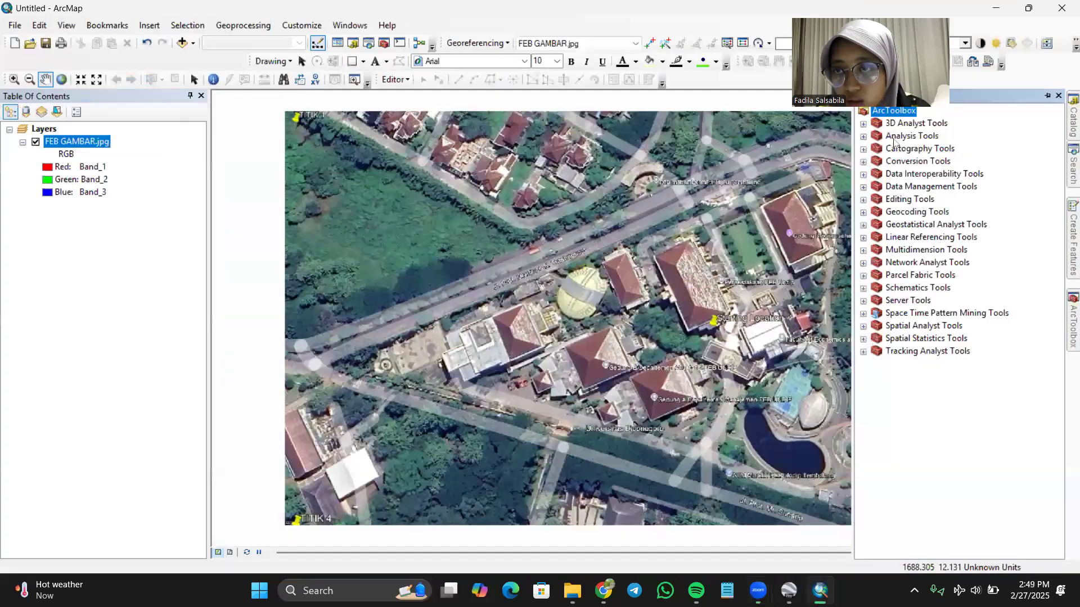
# - Convert FEB.kml from the Modul 2 folder with the KML To Layer tool, using the output name FEB
pyautogui.click(862, 162)
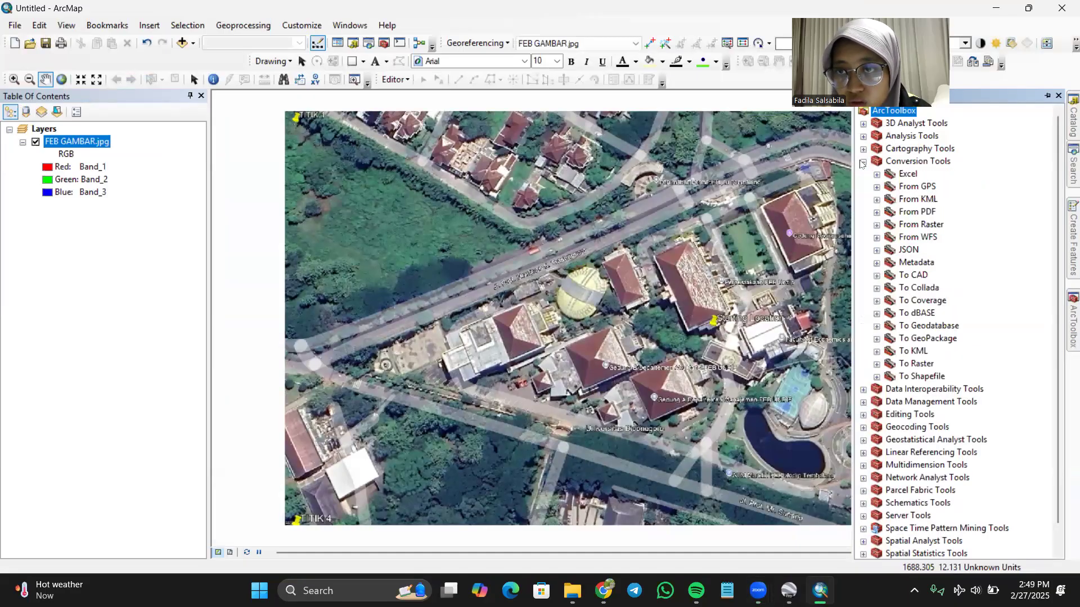
pyautogui.click(918, 202)
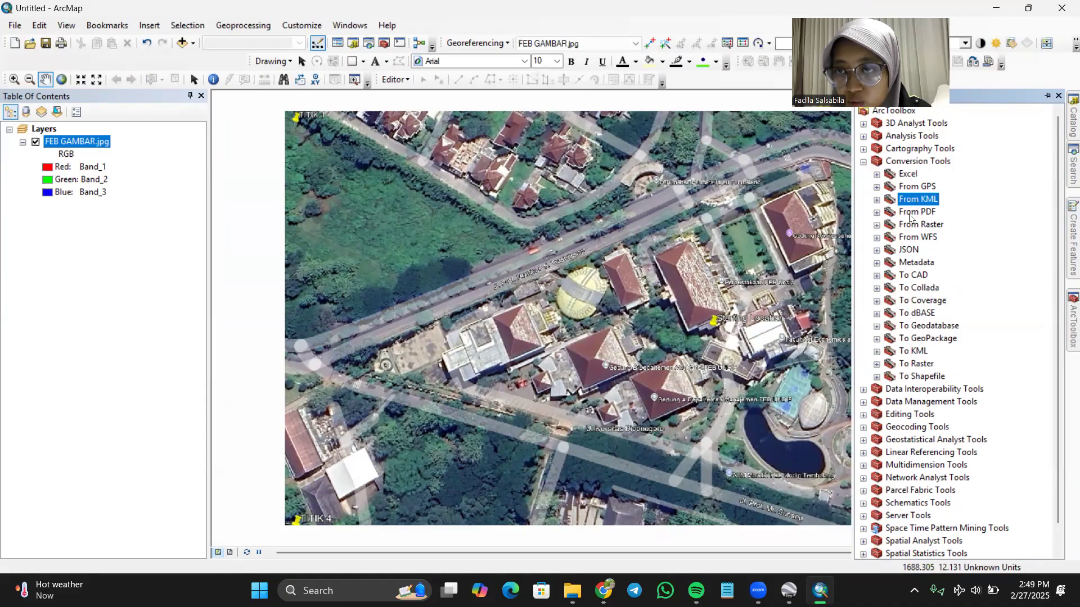
pyautogui.click(931, 212)
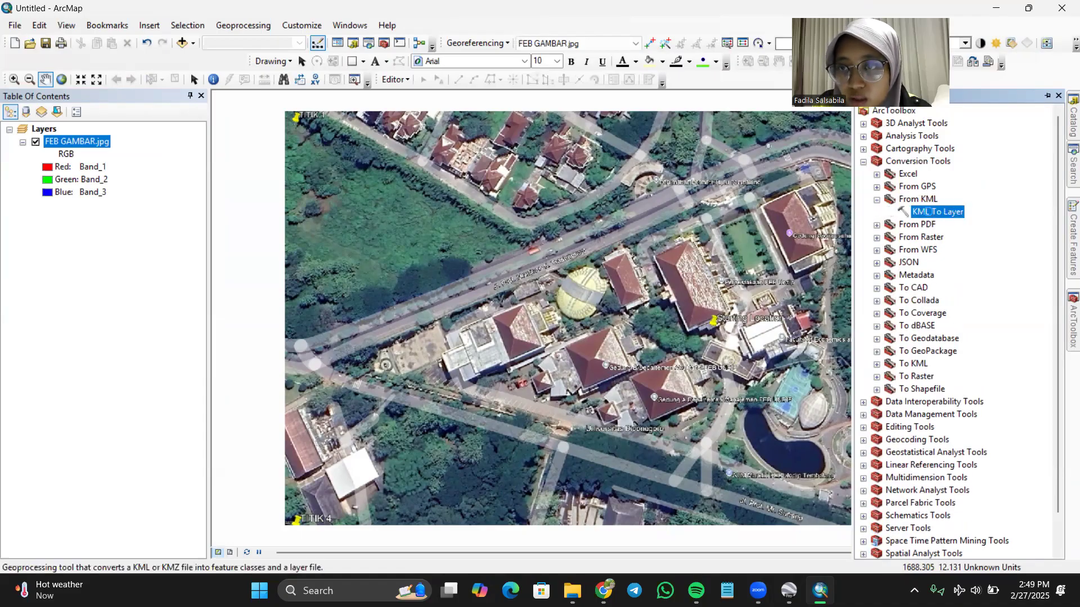
pyautogui.doubleClick(931, 213)
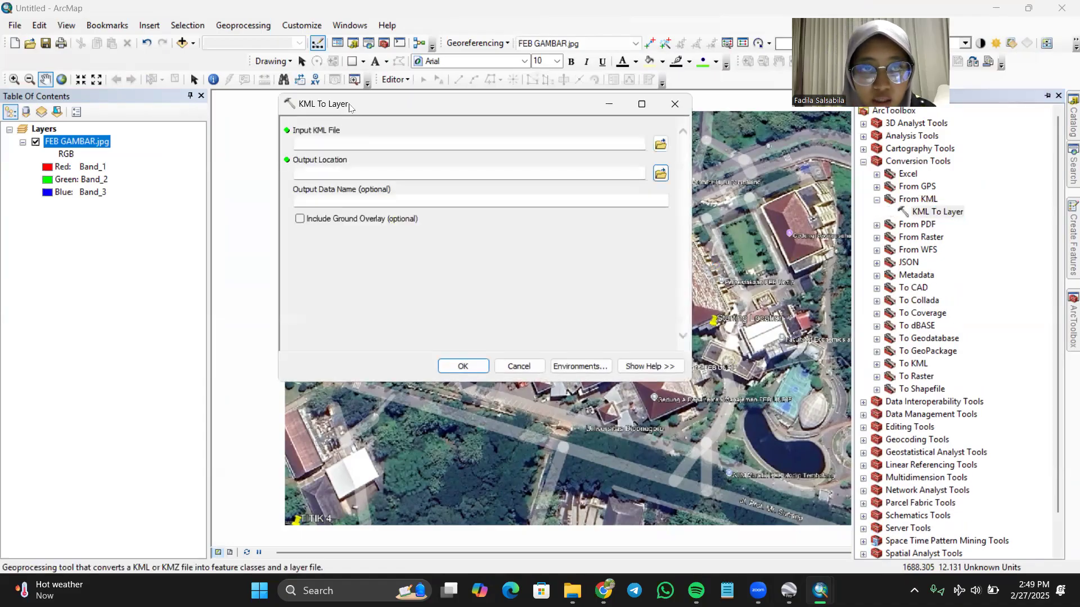
pyautogui.click(662, 145)
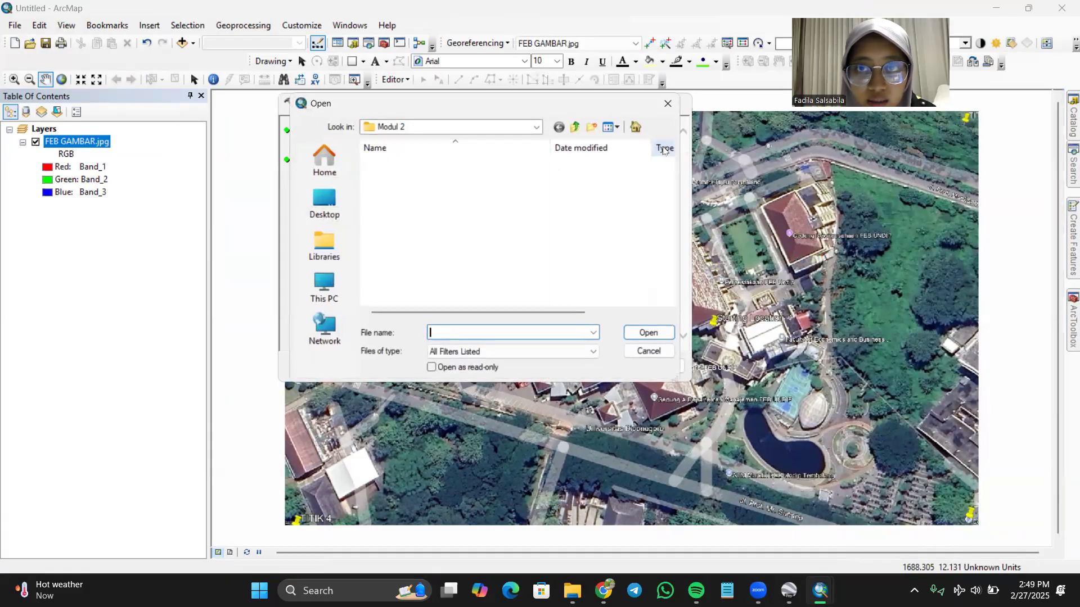
pyautogui.click(423, 164)
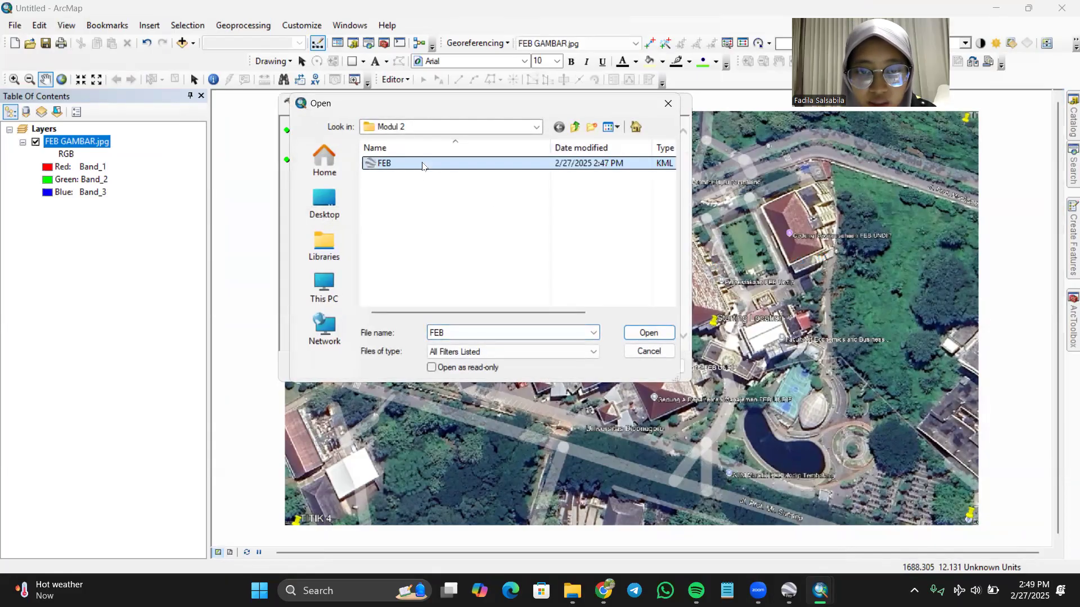
pyautogui.click(647, 333)
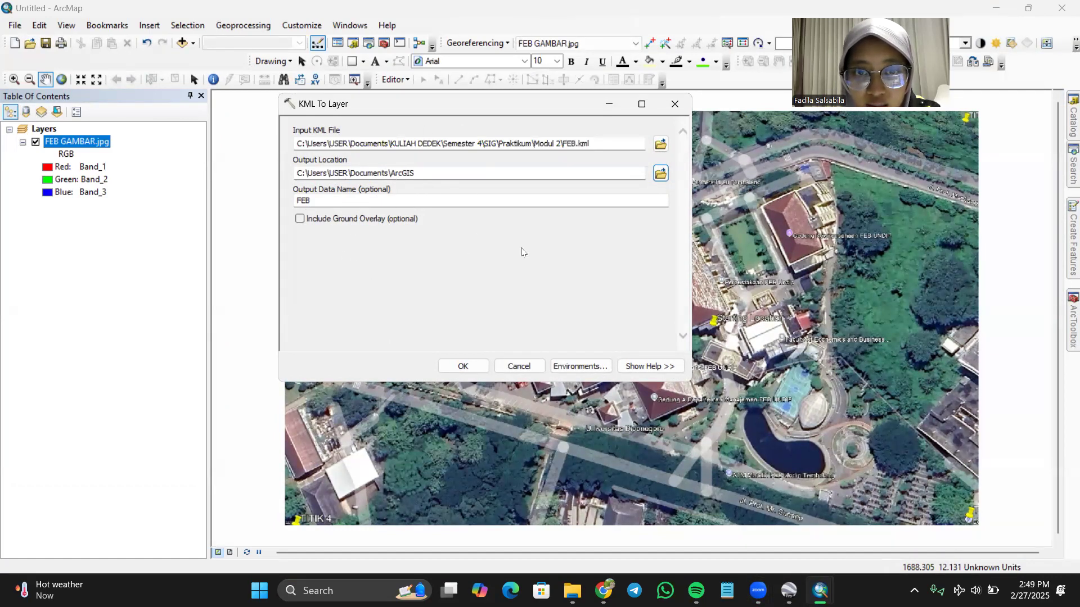
pyautogui.click(464, 366)
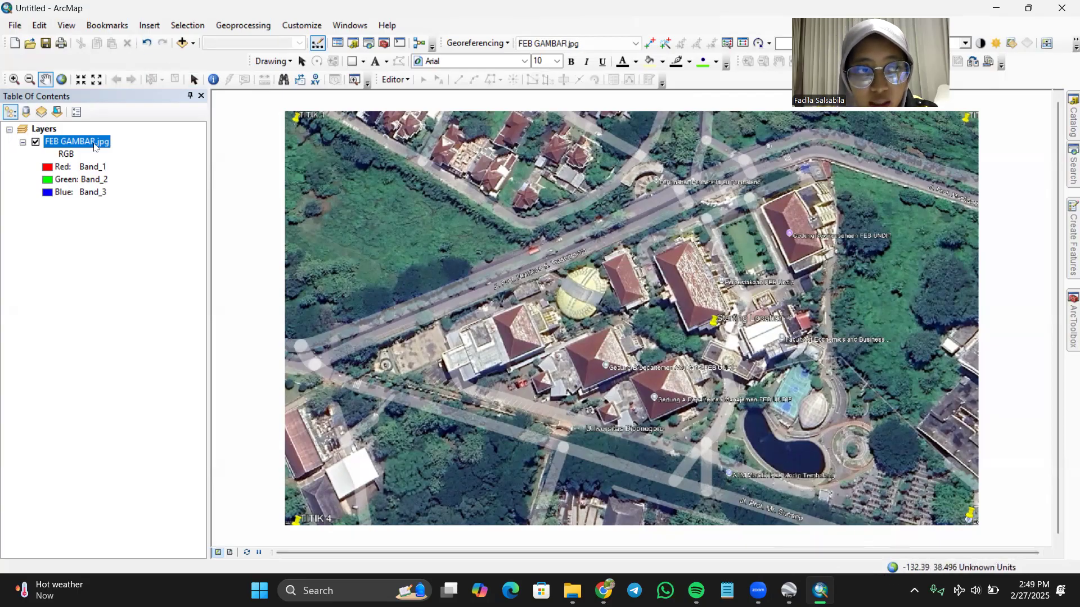
# - Run KML To Layer once more on FEB.kml with the output name FEB, and dismiss the tool notifications
pyautogui.click(1063, 316)
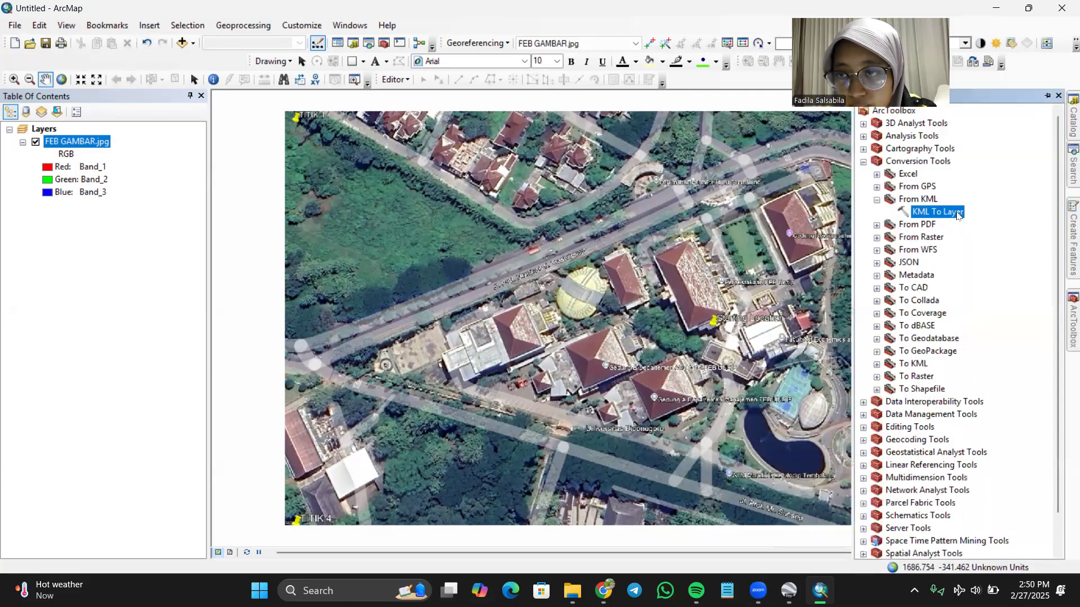
pyautogui.doubleClick(954, 214)
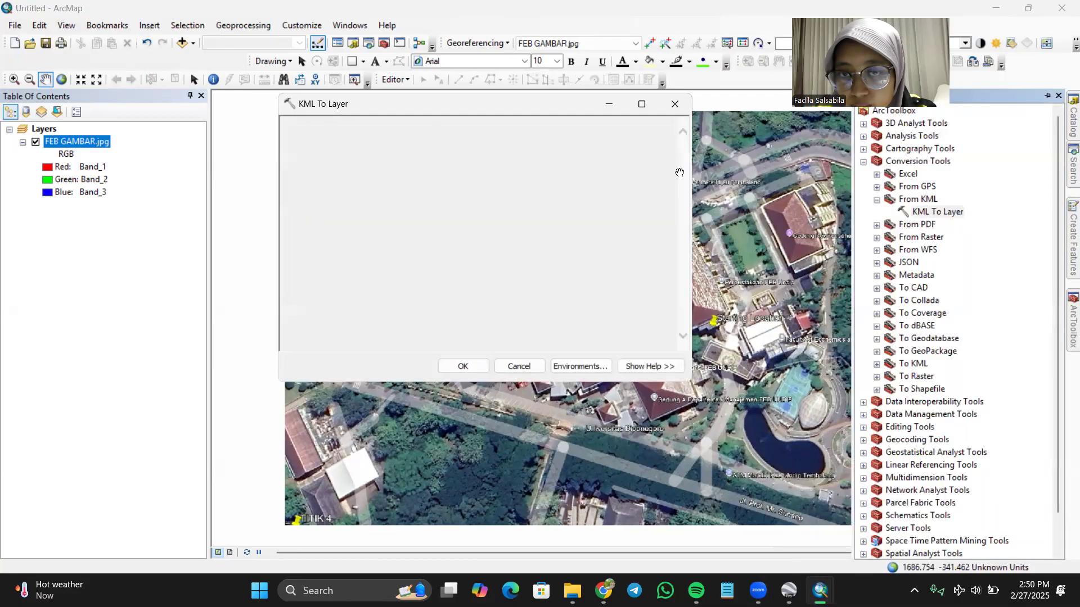
pyautogui.click(660, 143)
pyautogui.click(509, 167)
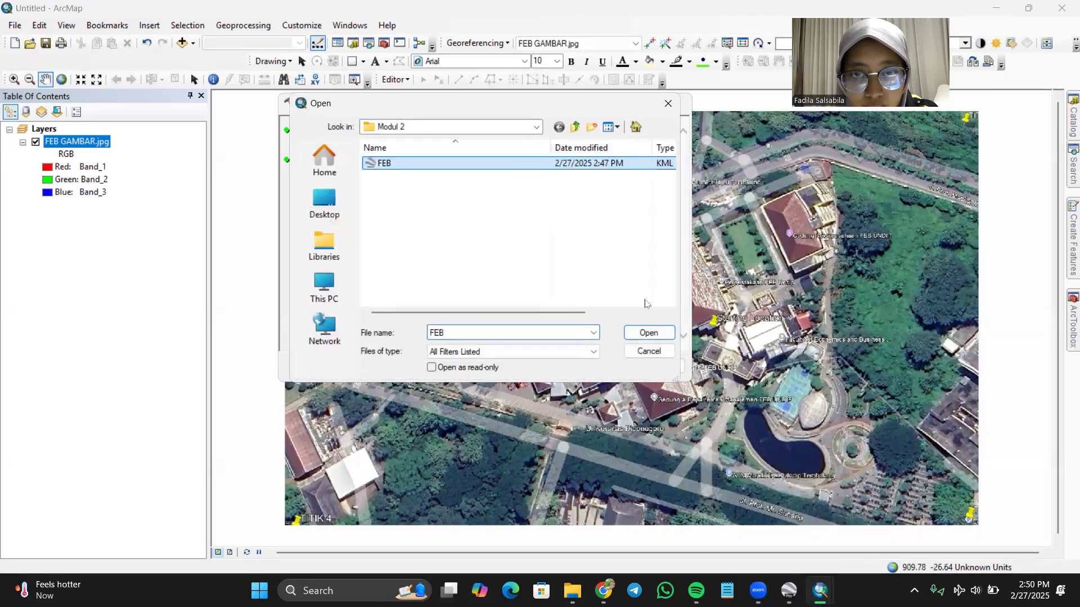
pyautogui.click(651, 332)
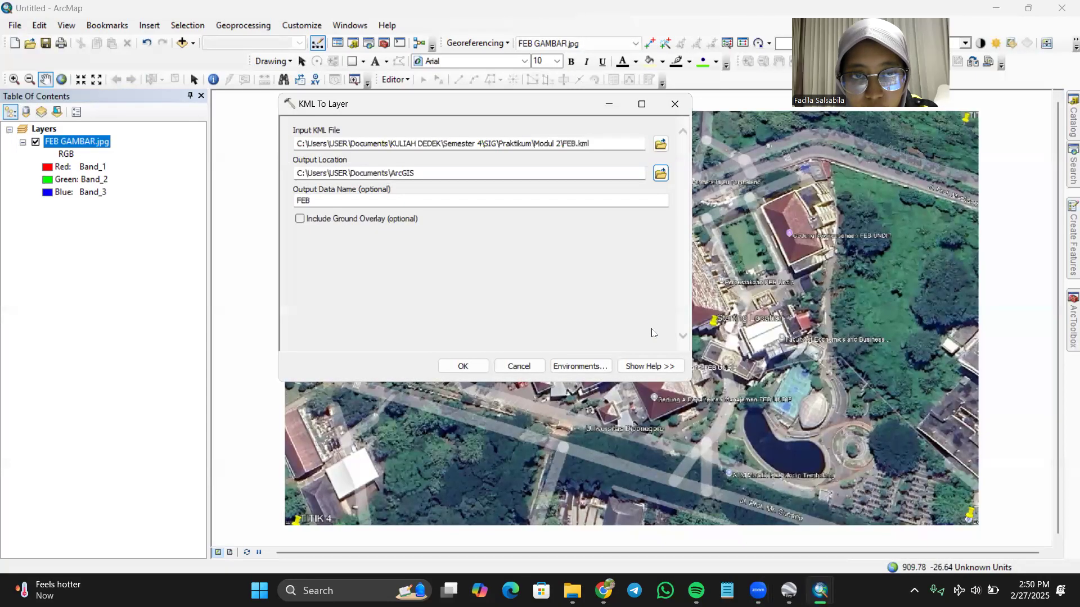
pyautogui.click(461, 365)
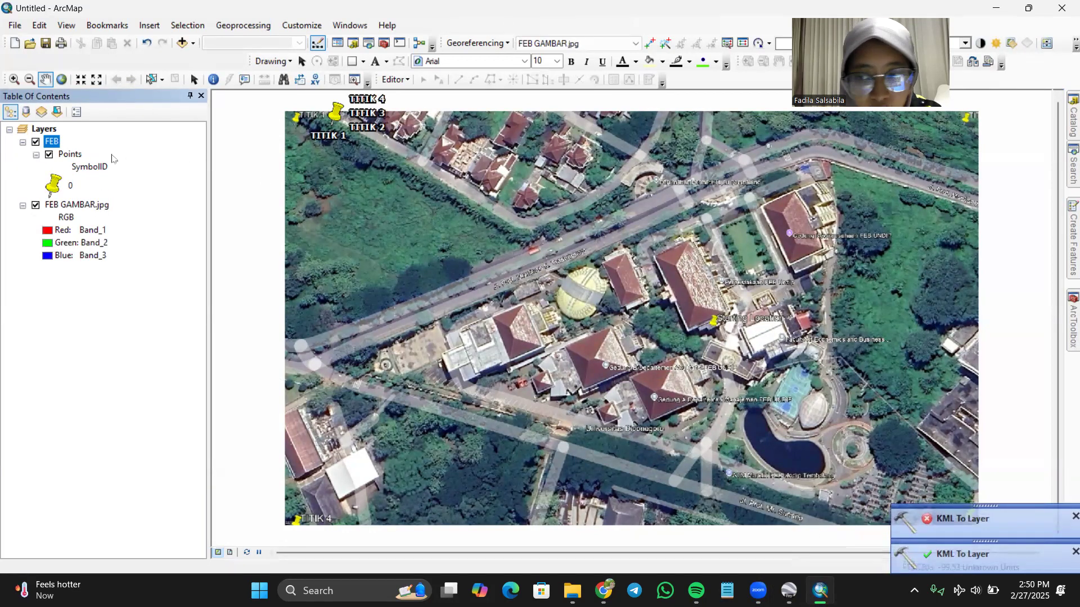
pyautogui.click(1075, 517)
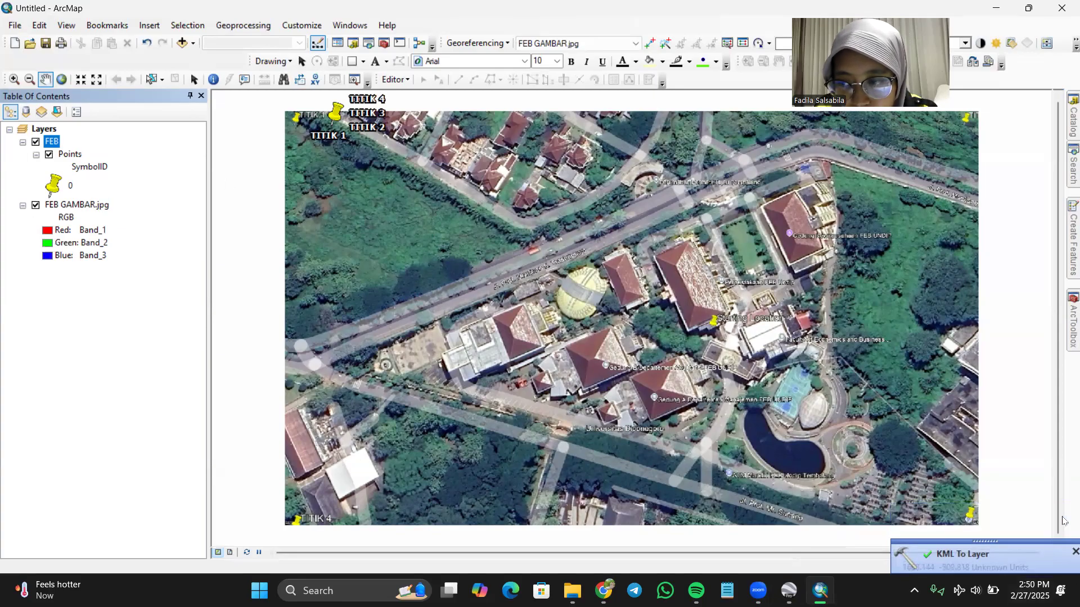
pyautogui.click(1074, 552)
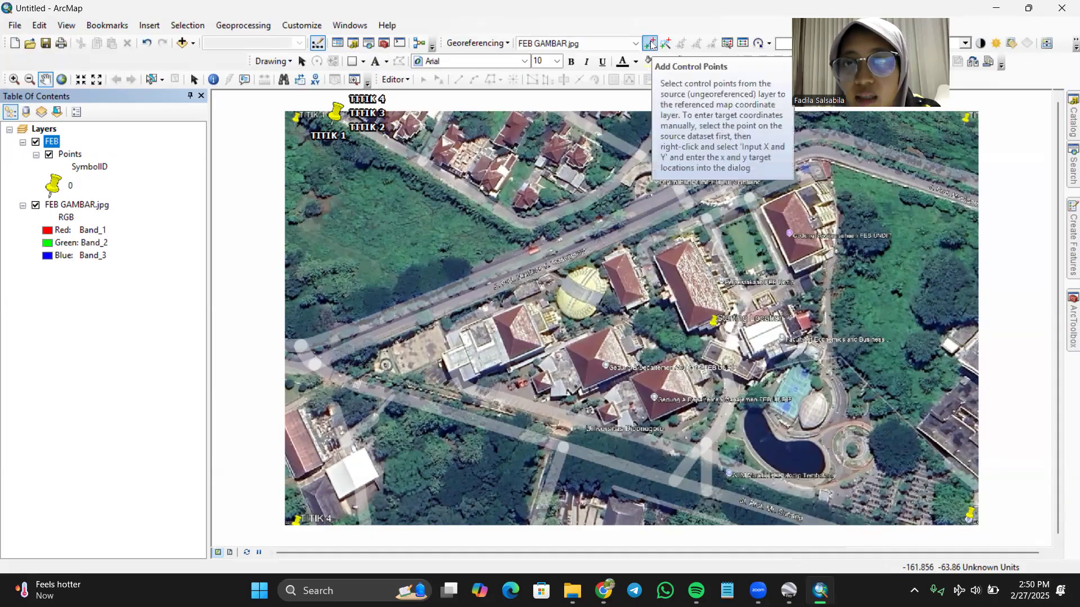
# - Add a georeferencing control point linking the TITIK 1 pin in FEB GAMBAR.jpg to the TITIK 1 point of the FEB layer
pyautogui.click(650, 44)
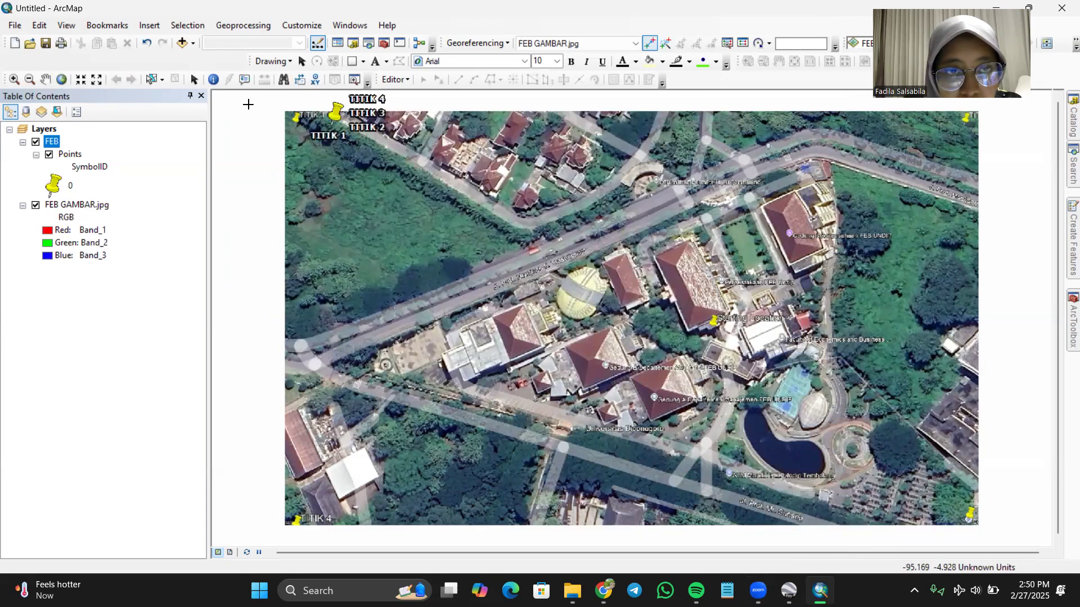
pyautogui.click(297, 117)
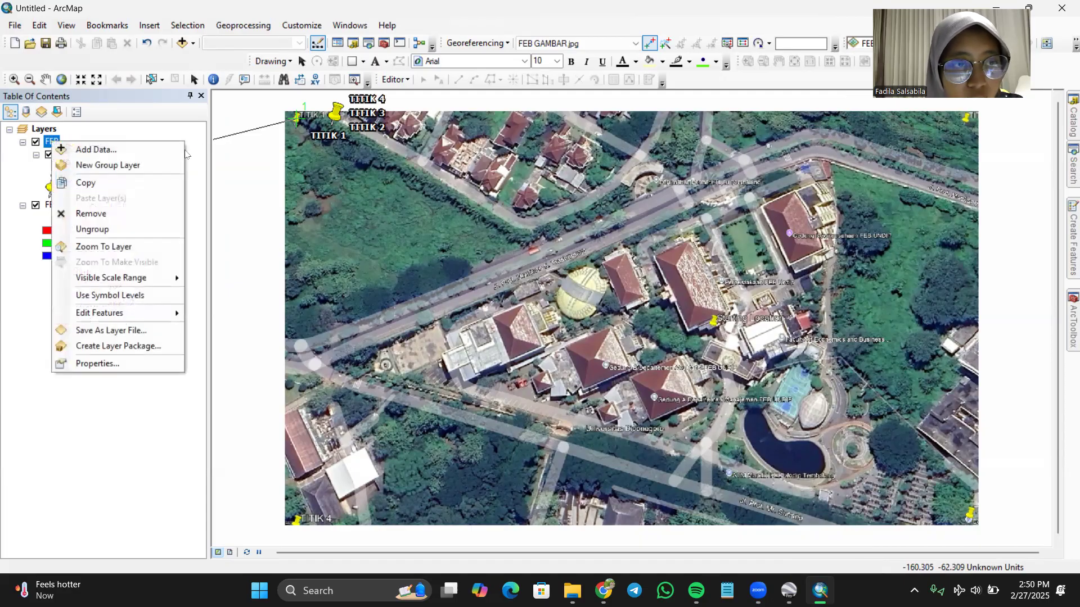
pyautogui.click(107, 244)
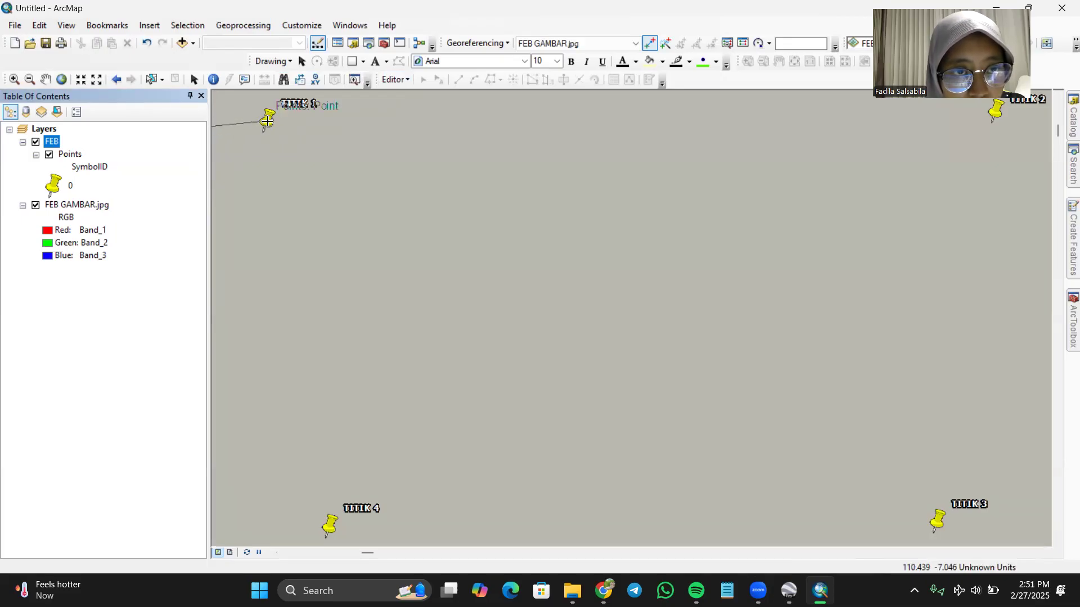
pyautogui.click(267, 121)
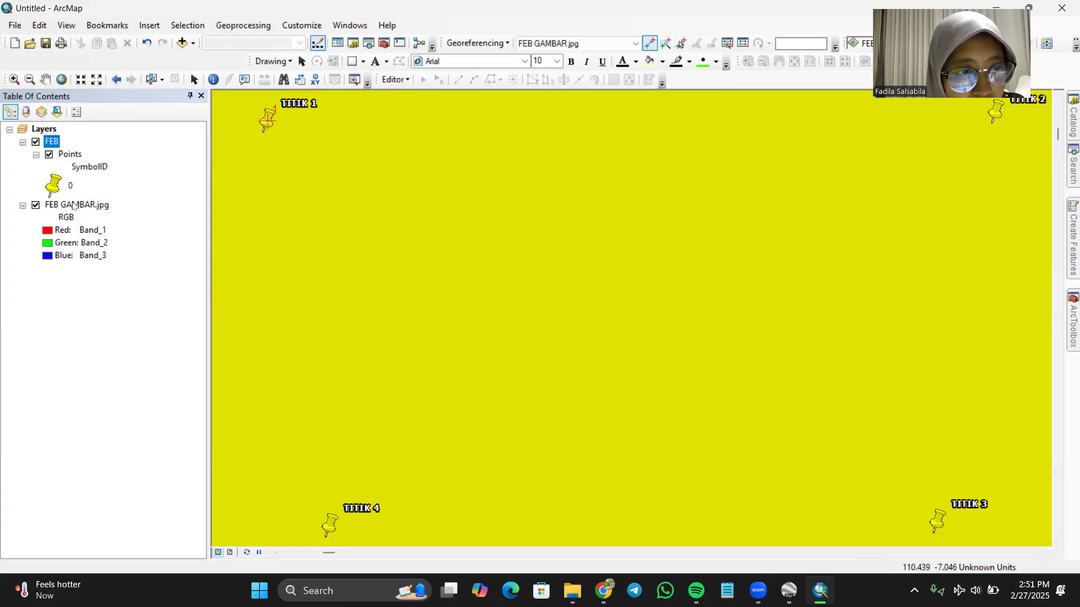
# - Add a second control point linking the image's TITIK 2 pin to the TITIK 2 point of the FEB layer
pyautogui.rightClick(73, 206)
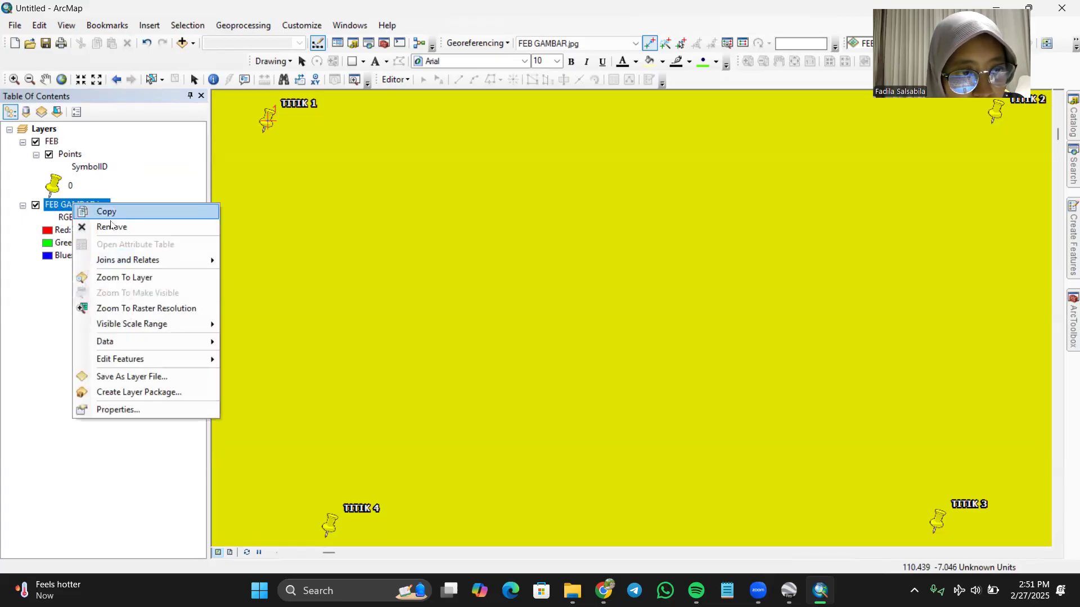
pyautogui.click(124, 279)
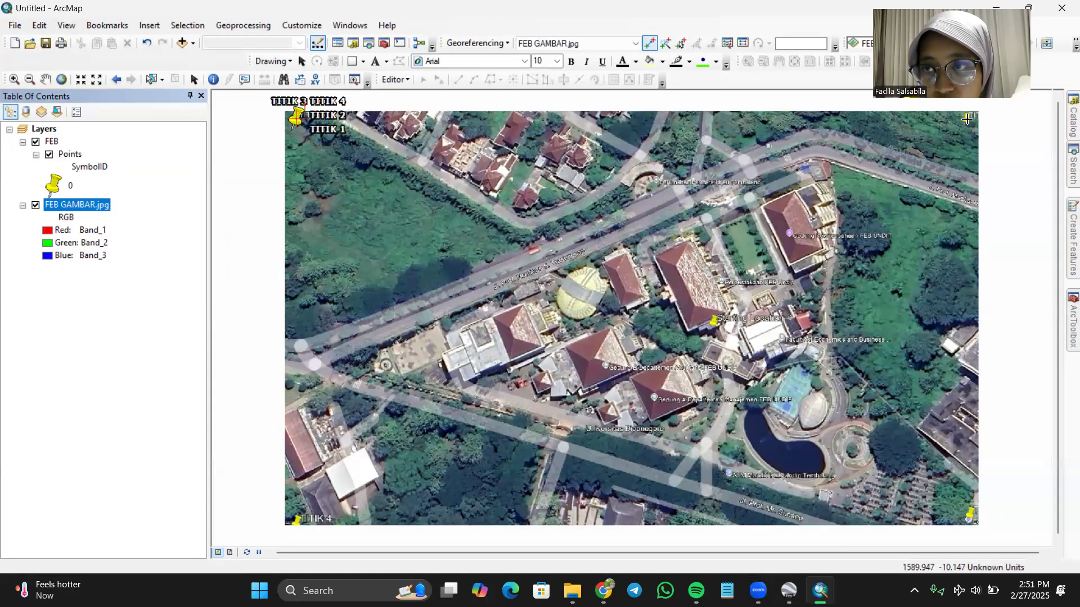
pyautogui.click(967, 118)
pyautogui.rightClick(52, 141)
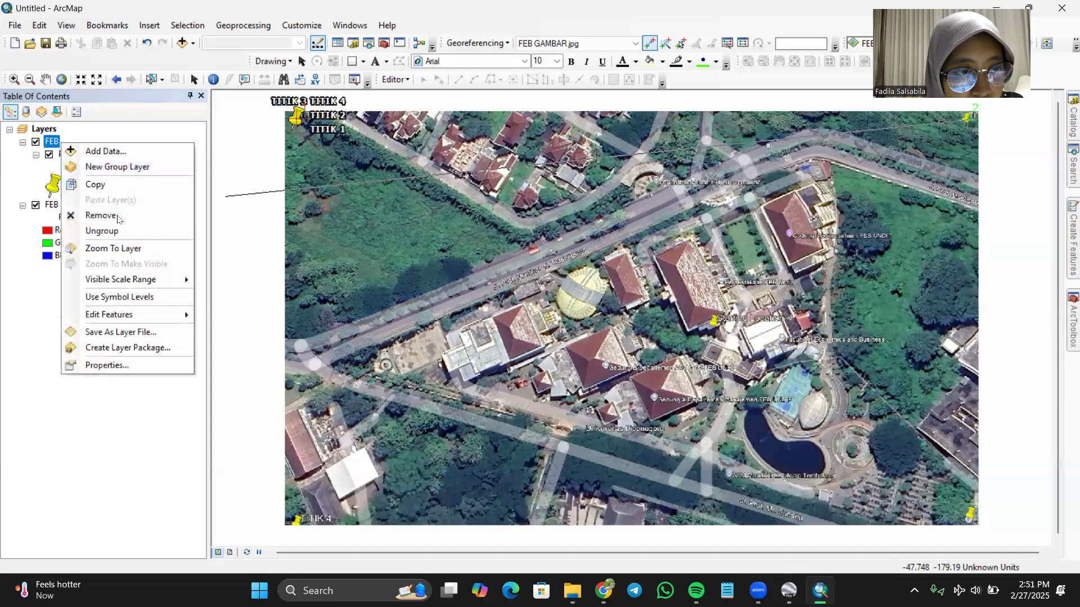
pyautogui.click(122, 249)
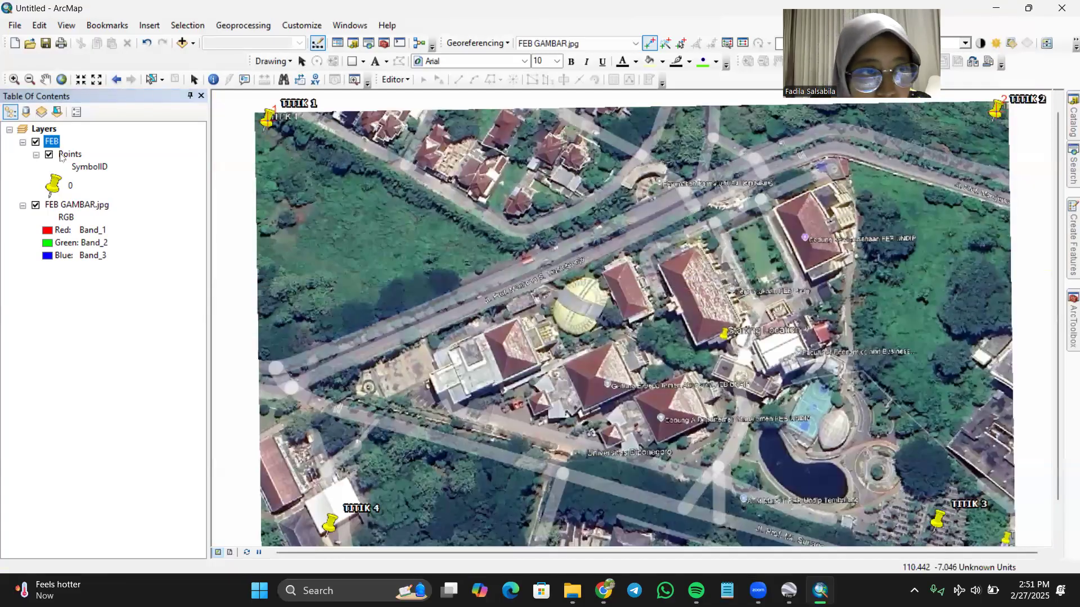
# - Add a third control point linking the TITIK 3 pin in FEB GAMBAR.jpg to the TITIK 3 point of the FEB layer
pyautogui.click(94, 207)
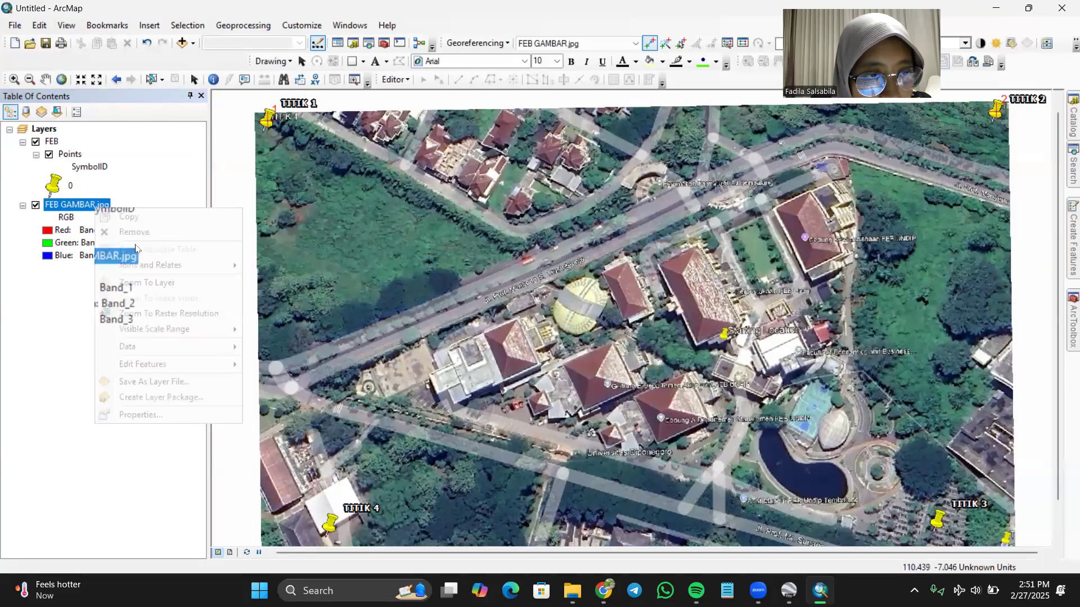
pyautogui.click(155, 286)
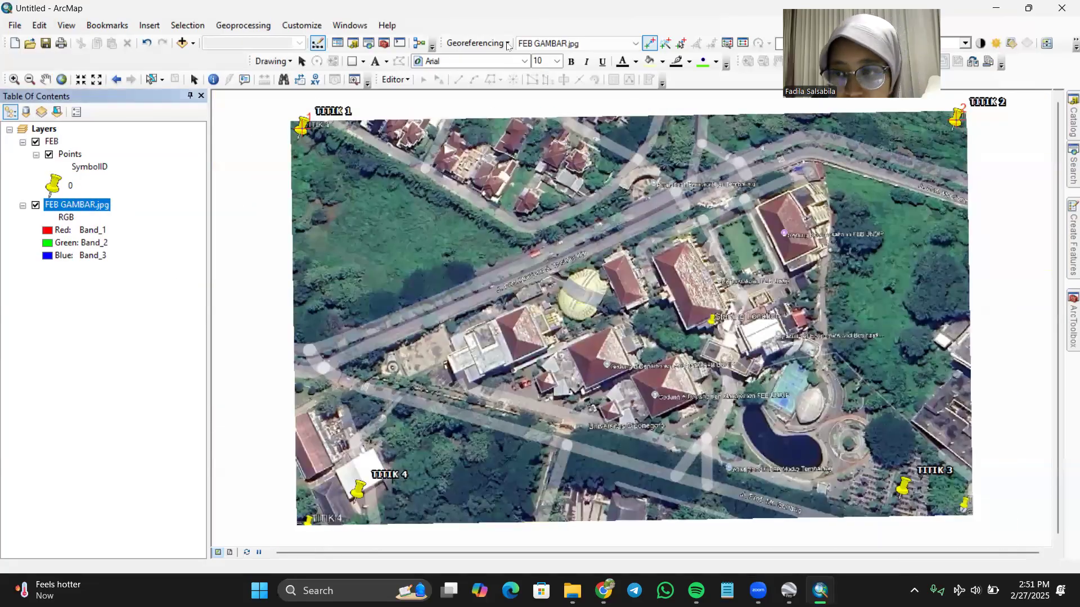
pyautogui.click(963, 502)
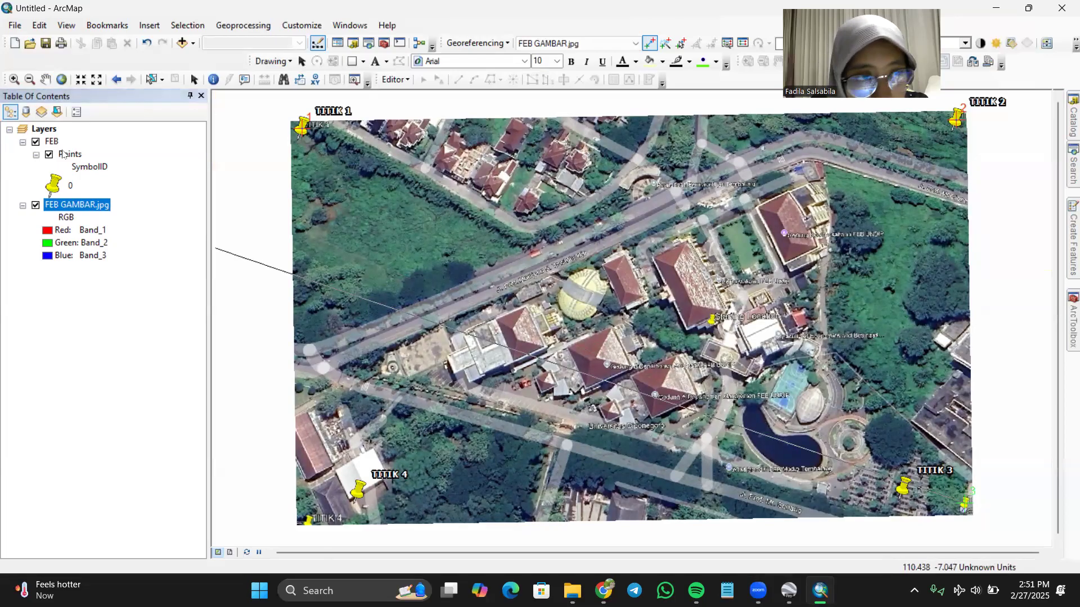
pyautogui.rightClick(44, 137)
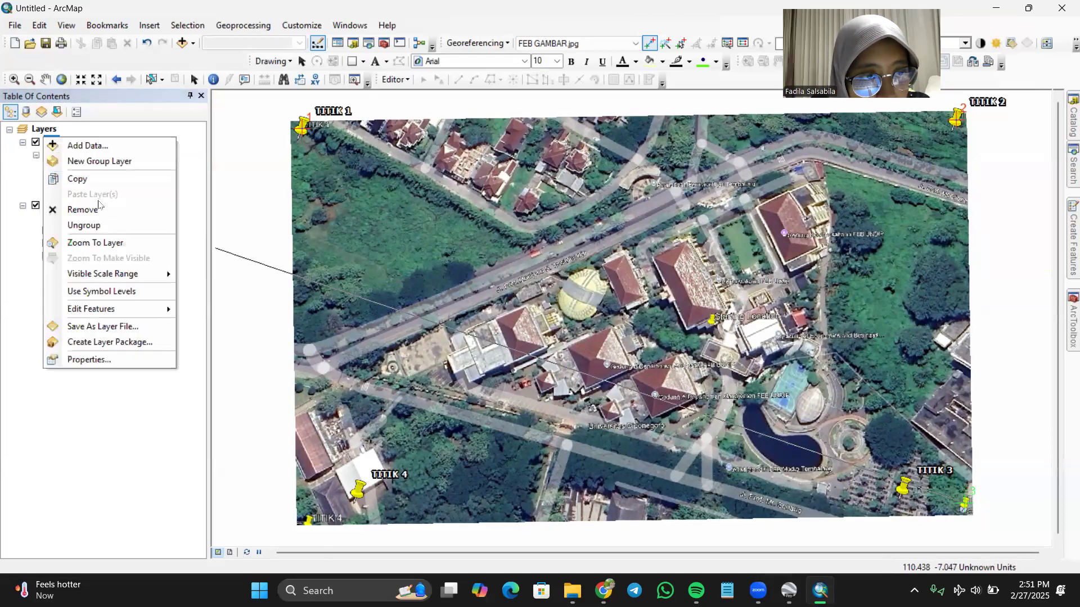
pyautogui.click(95, 242)
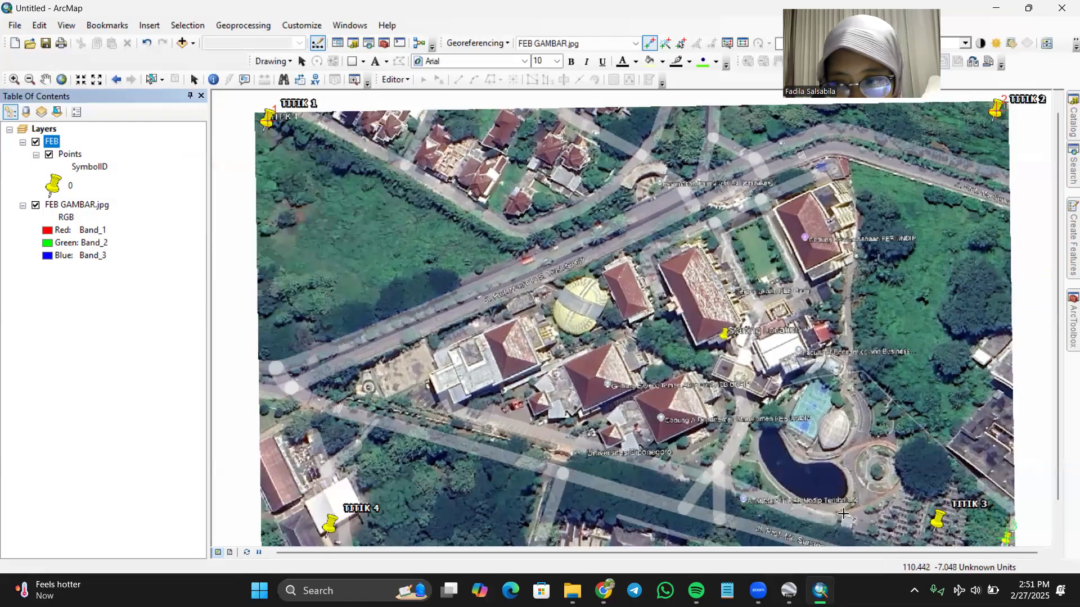
pyautogui.click(937, 521)
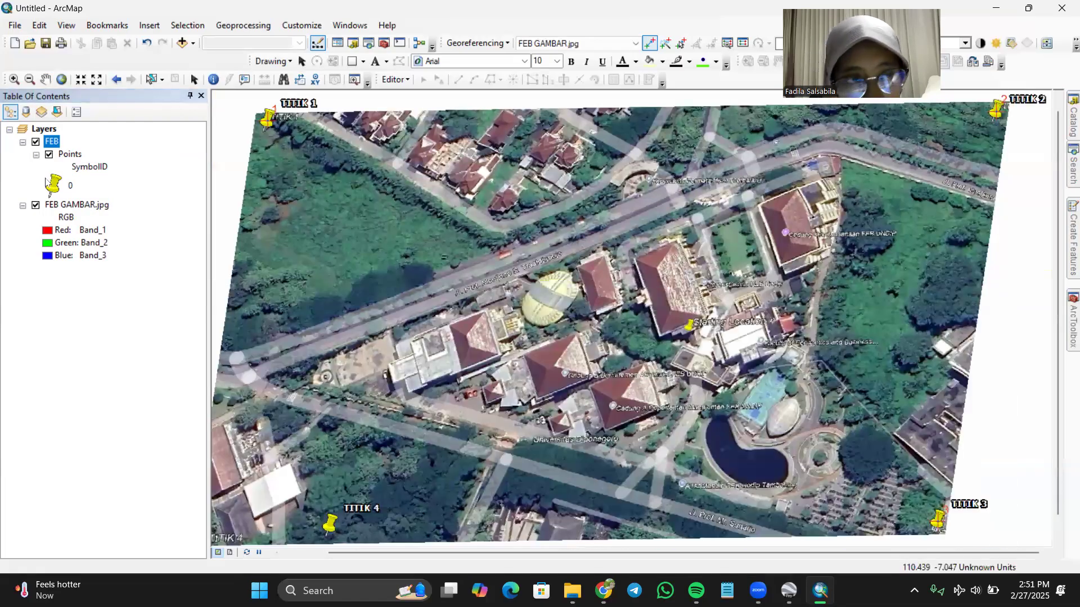
# - Add a fourth control point linking the image's TITIK 4 pin to the TITIK 4 point of the FEB layer
pyautogui.rightClick(71, 205)
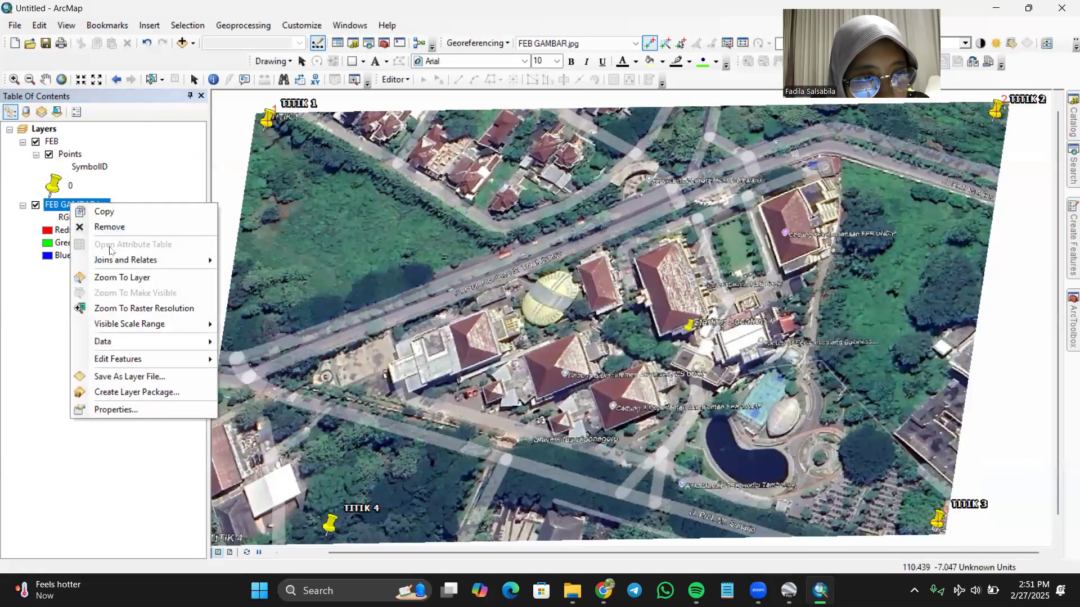
pyautogui.click(125, 279)
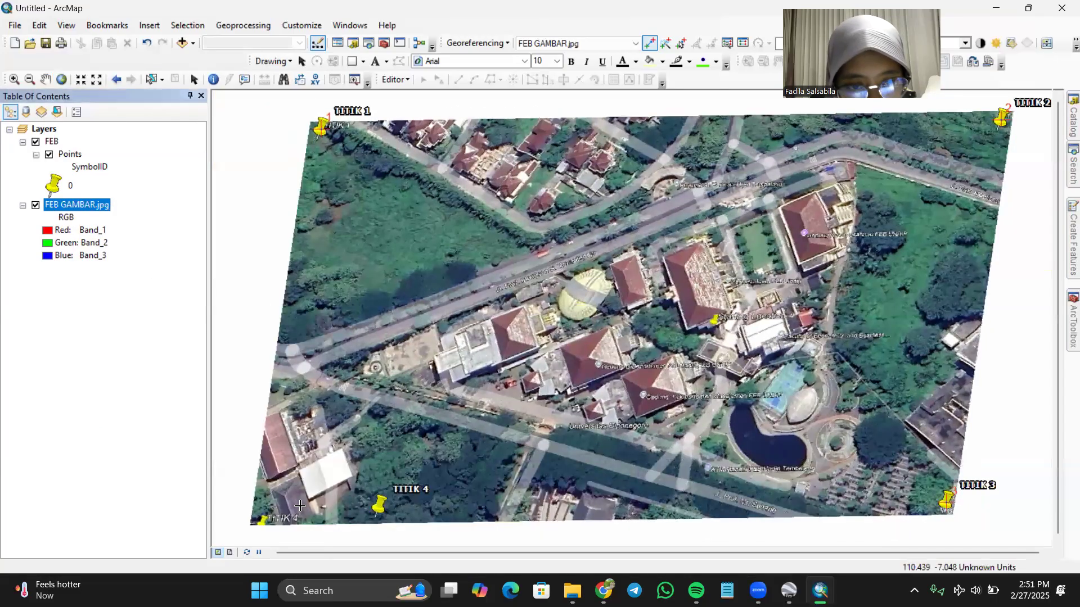
pyautogui.click(261, 520)
pyautogui.rightClick(52, 141)
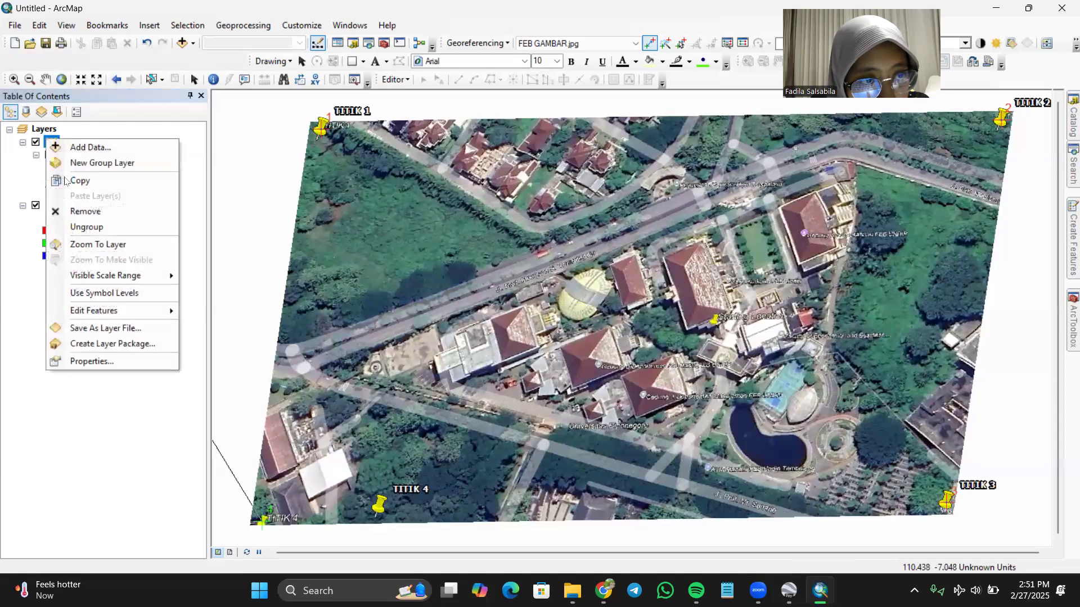
pyautogui.click(103, 245)
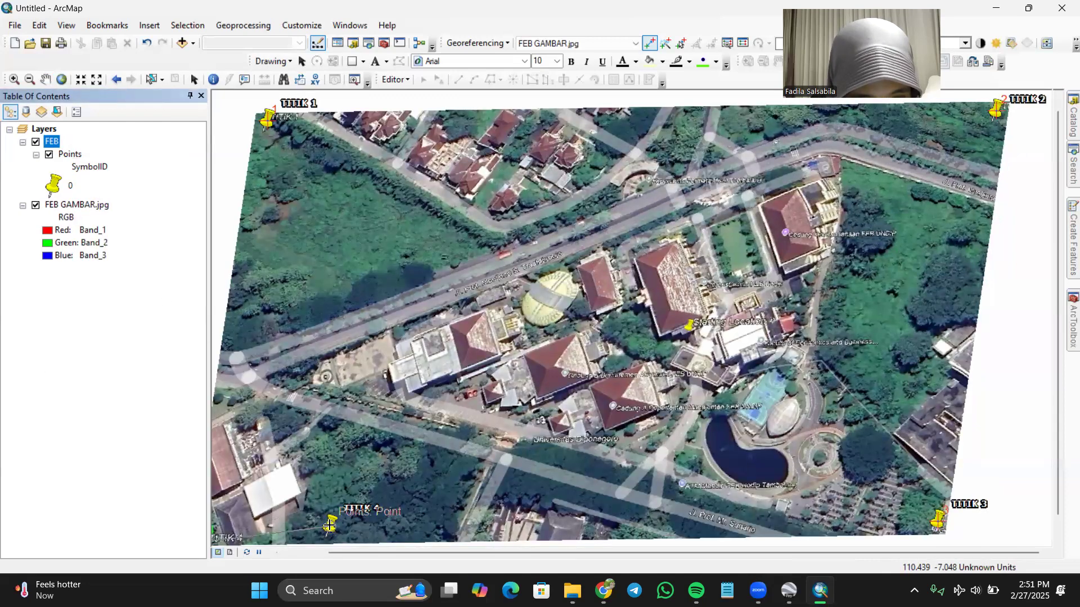
pyautogui.click(329, 524)
# - Rectify the georeferenced FEB GAMBAR.jpg and save it as REGISTRASI FEB.tif in TIFF format
pyautogui.rightClick(77, 205)
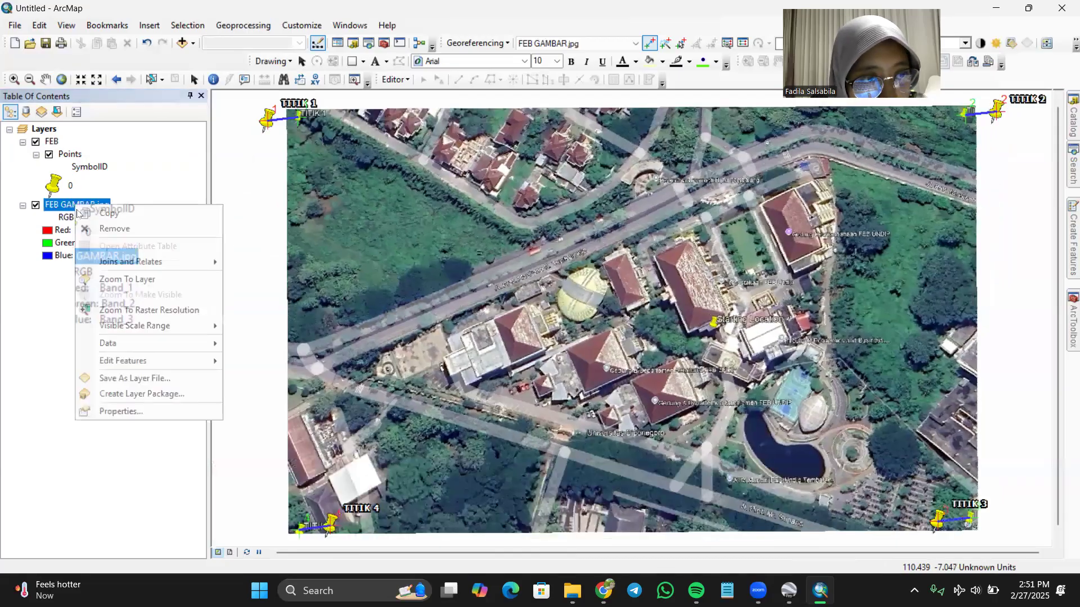
pyautogui.click(124, 279)
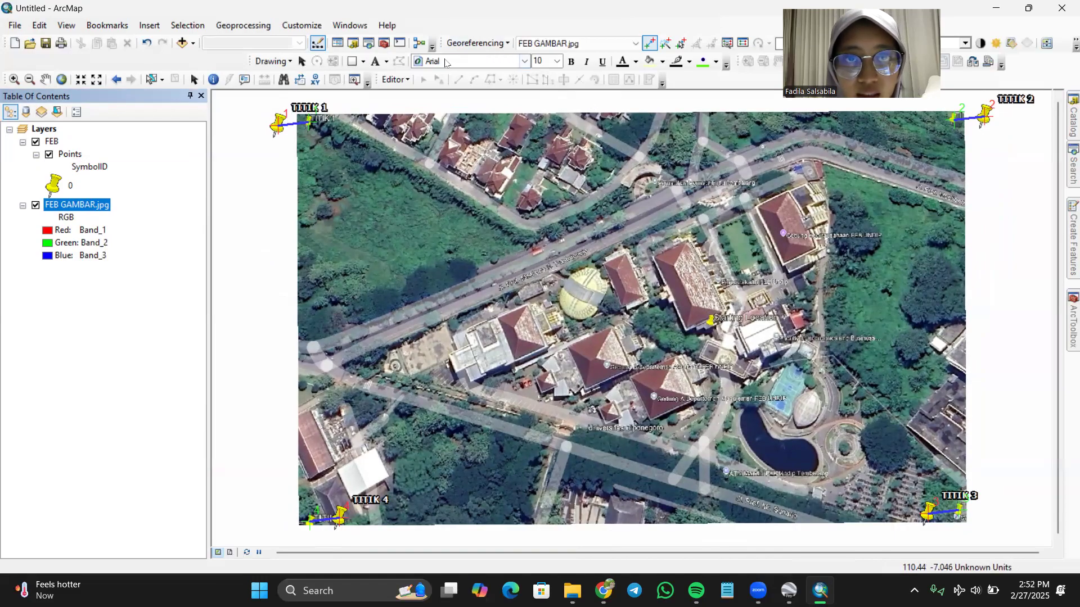
pyautogui.click(473, 44)
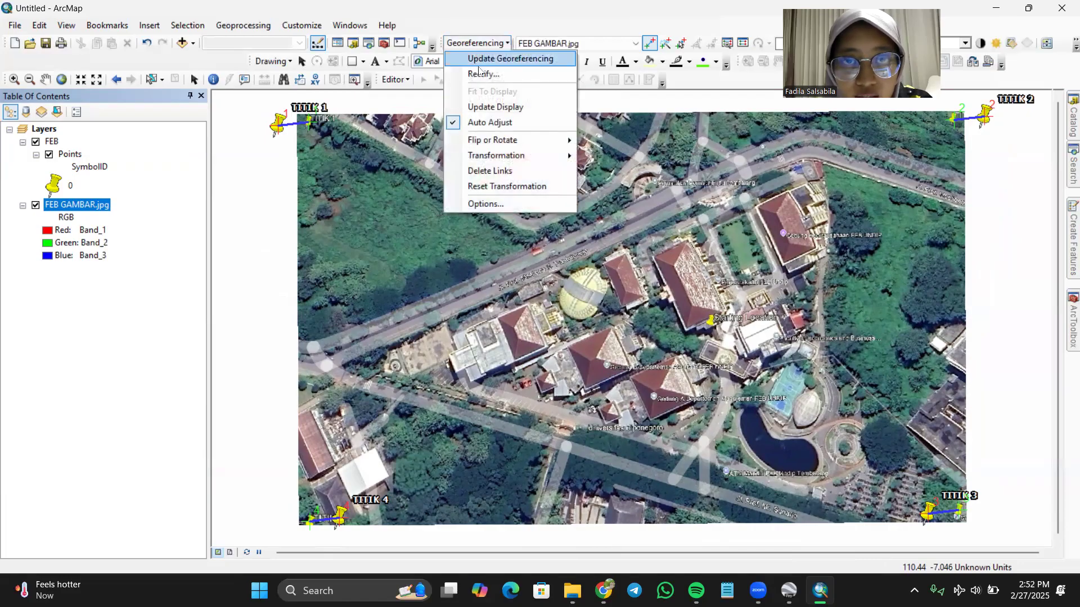
pyautogui.click(479, 74)
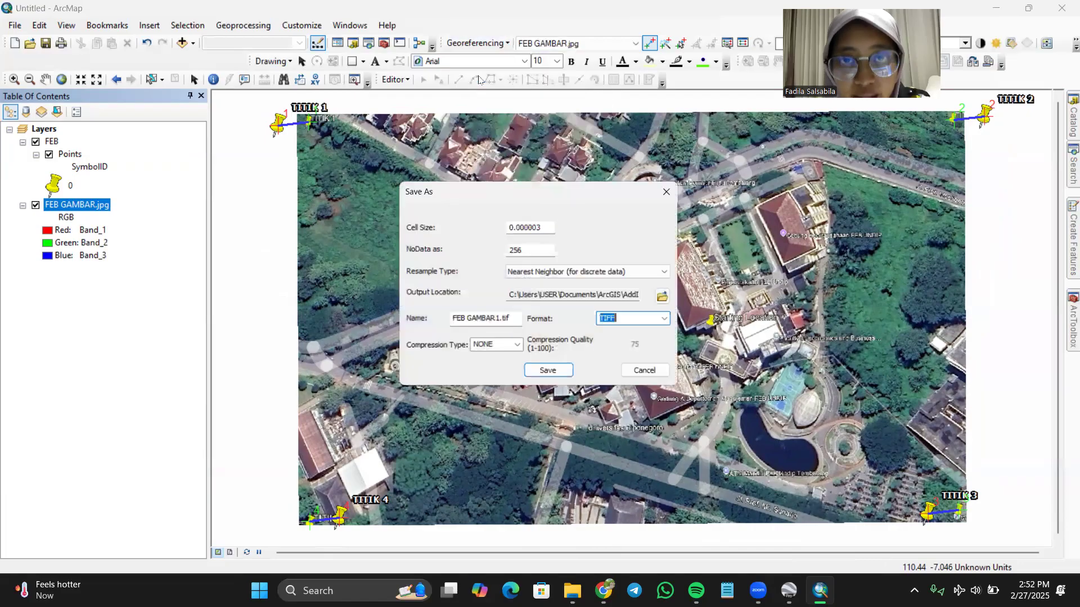
pyautogui.moveTo(499, 321); pyautogui.dragTo(441, 318)
pyautogui.write('REGISTR')
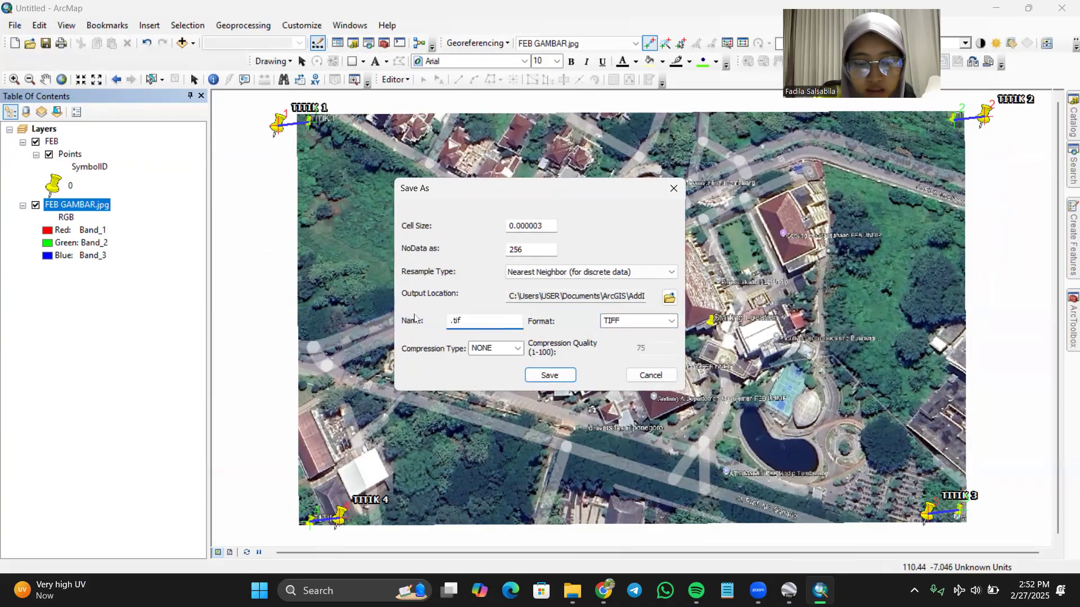
pyautogui.write('ASI FEB')
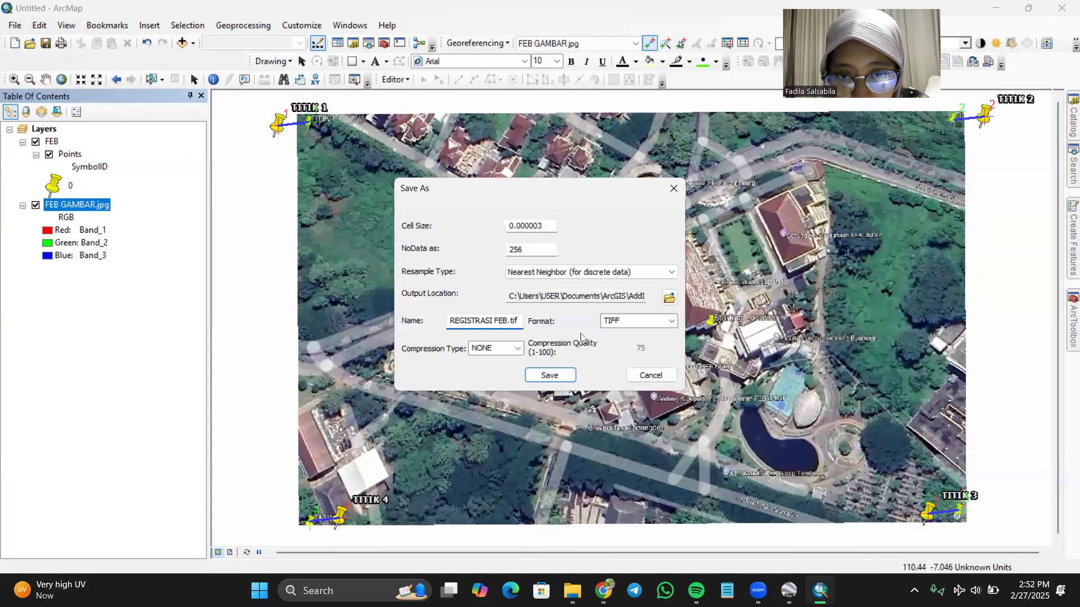
pyautogui.click(631, 322)
pyautogui.click(673, 321)
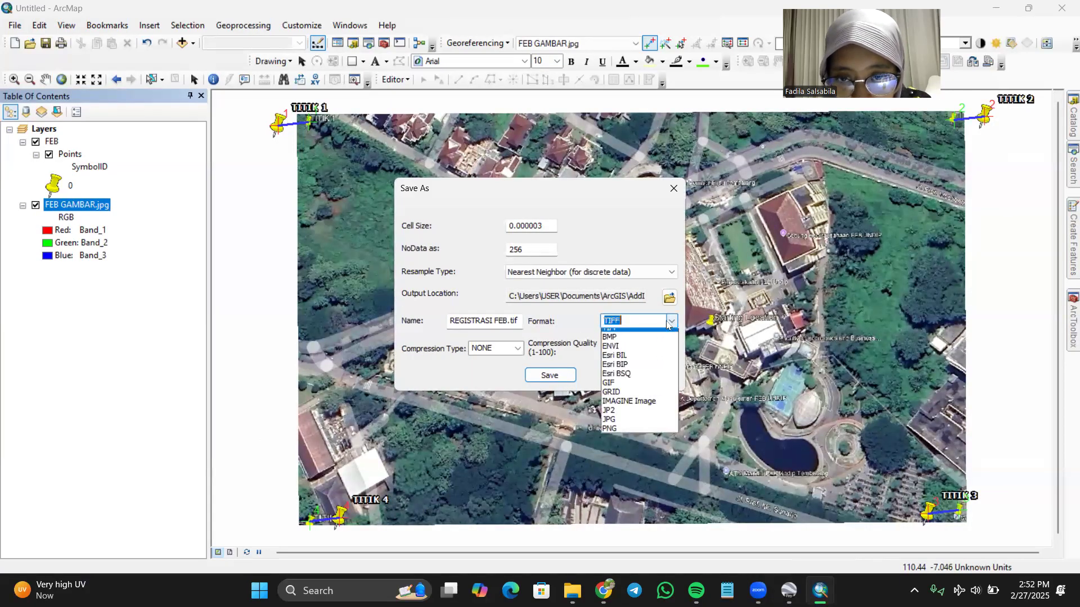
pyautogui.click(541, 382)
pyautogui.click(541, 378)
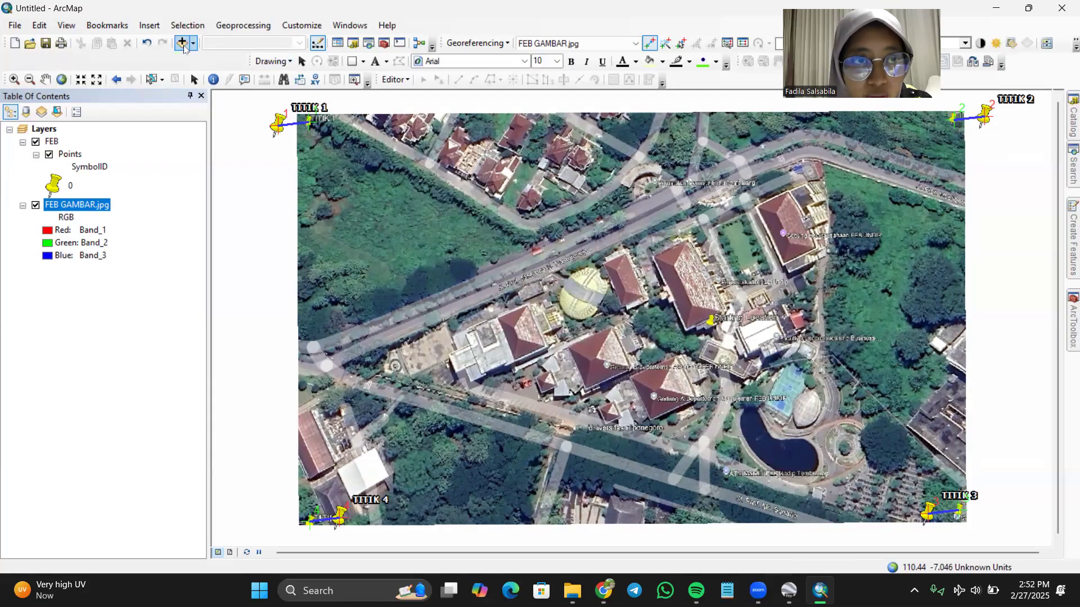
# - Add REGISTRASI FEB.tif from the AddIns\Desktop10.8 folder under Home - Documents\ArcGIS to the map, accepting the unknown spatial reference
pyautogui.click(183, 44)
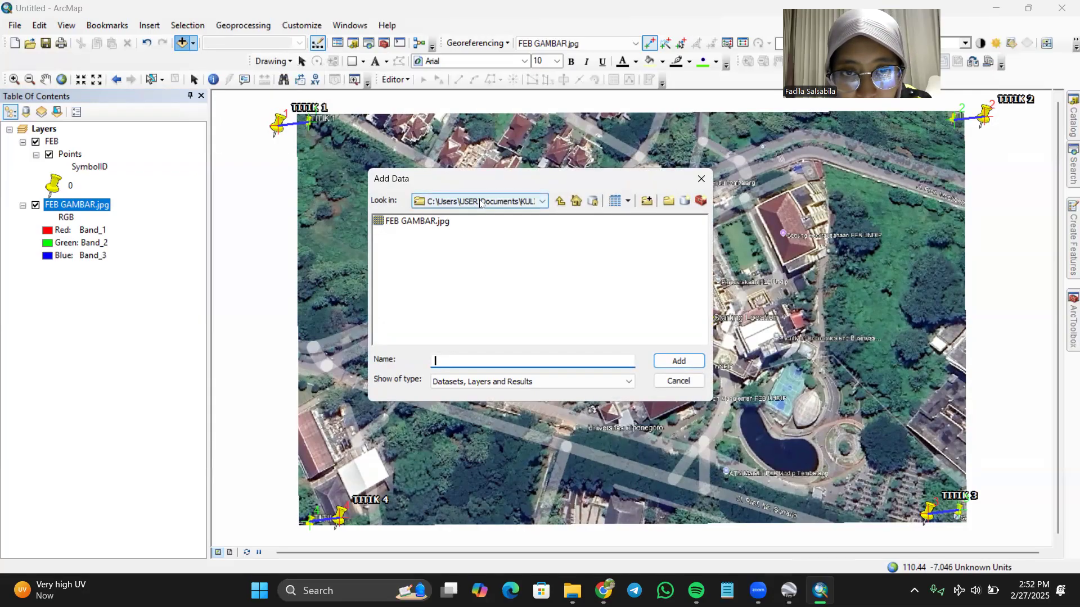
pyautogui.click(480, 203)
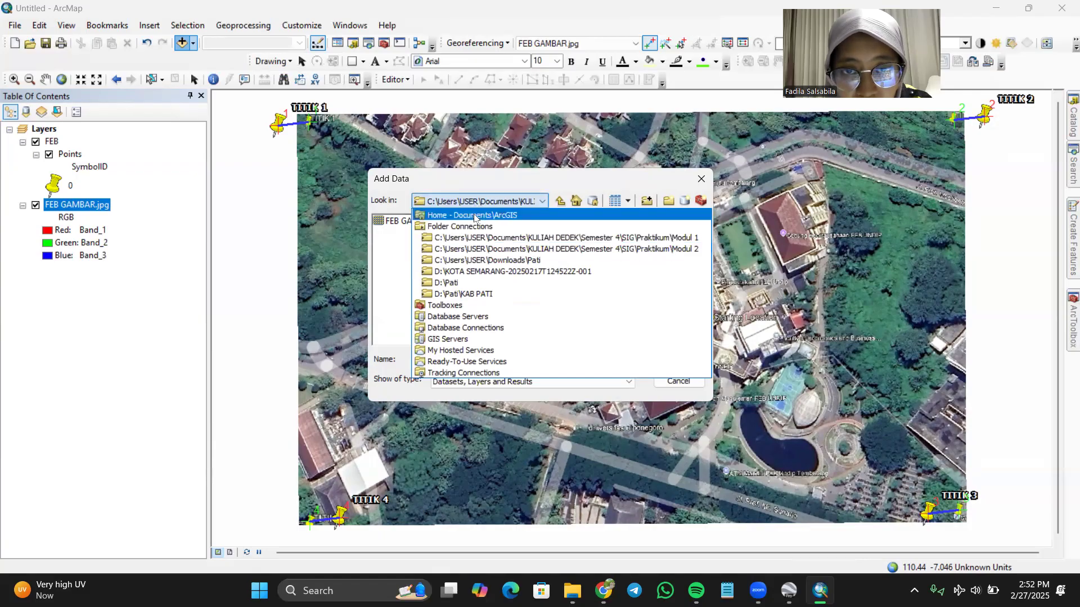
pyautogui.click(474, 216)
pyautogui.doubleClick(404, 223)
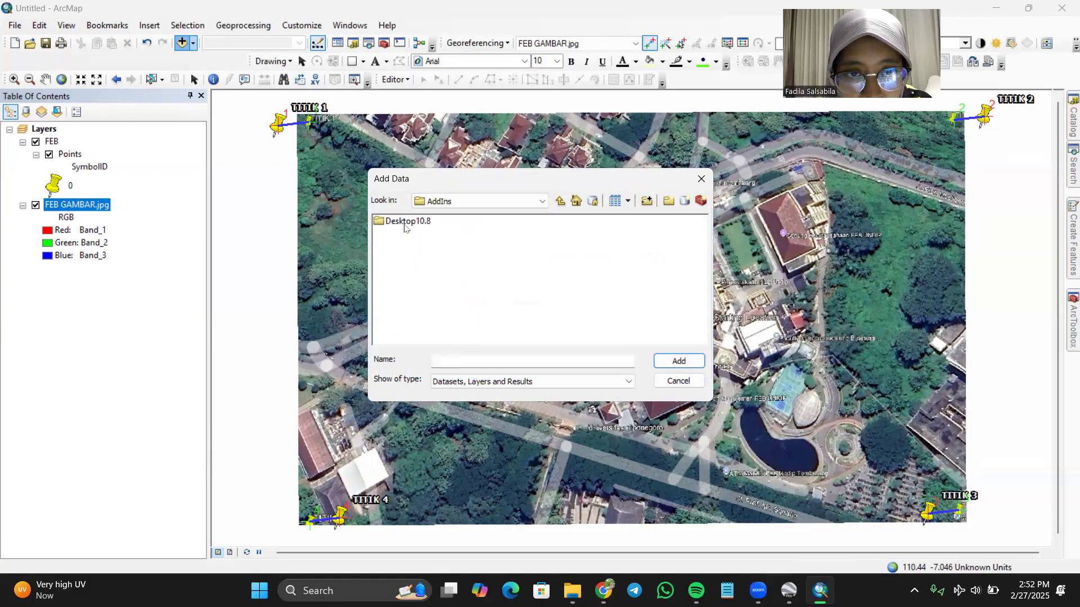
pyautogui.doubleClick(404, 223)
pyautogui.click(406, 222)
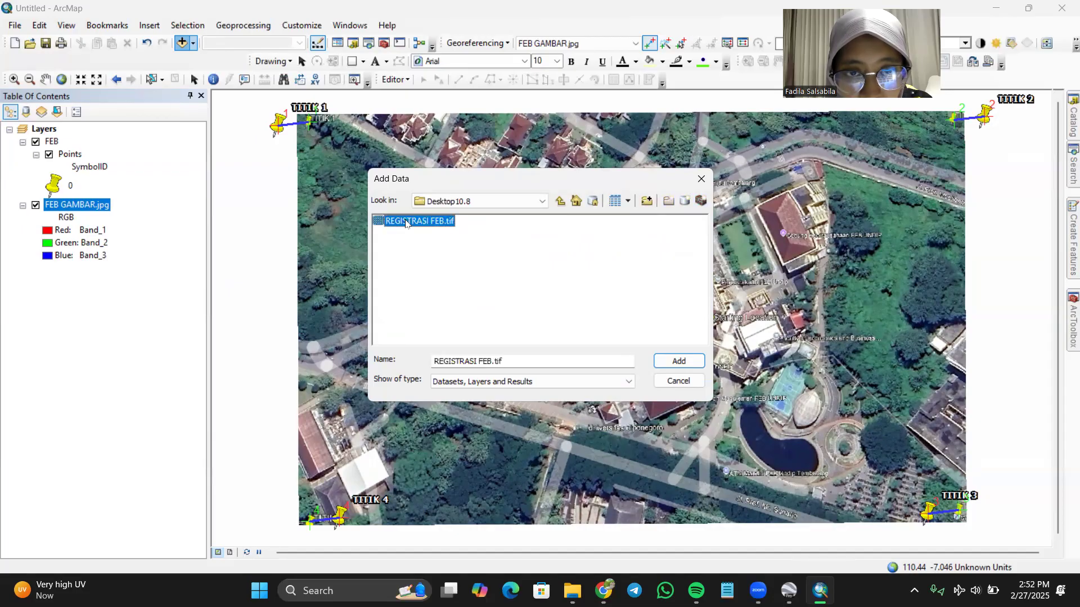
pyautogui.click(678, 362)
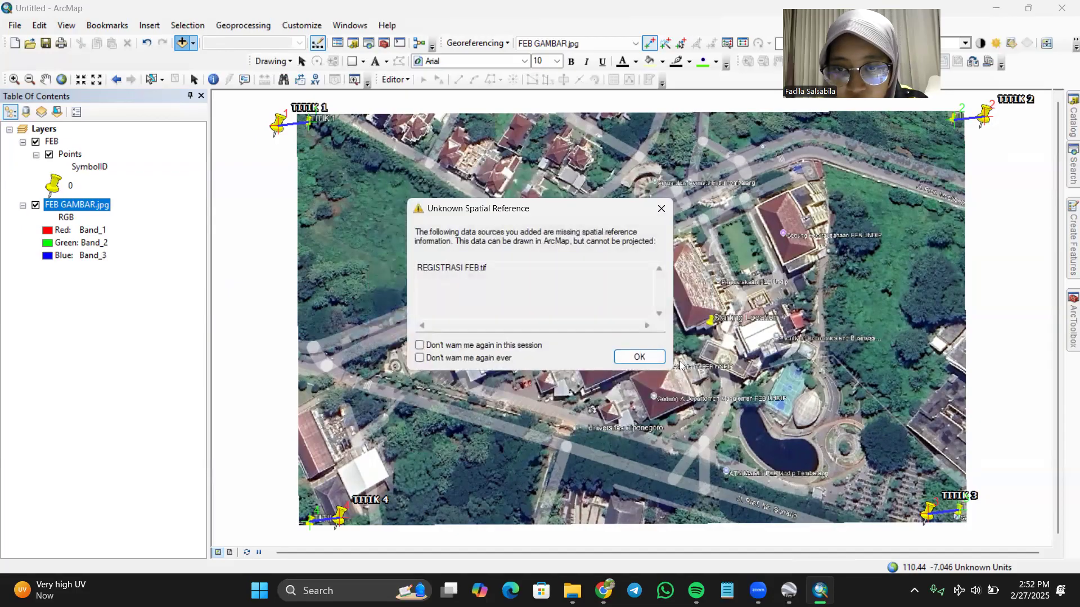
pyautogui.click(632, 353)
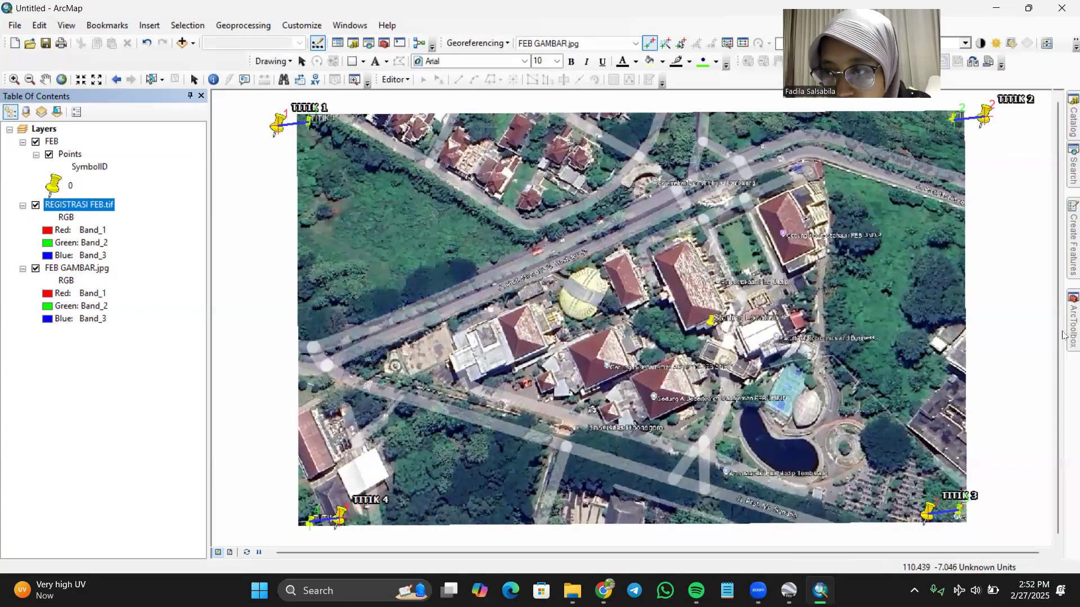
# - Turn off the visibility of the FEB and FEB GAMBAR.jpg layers
pyautogui.moveTo(1063, 336)
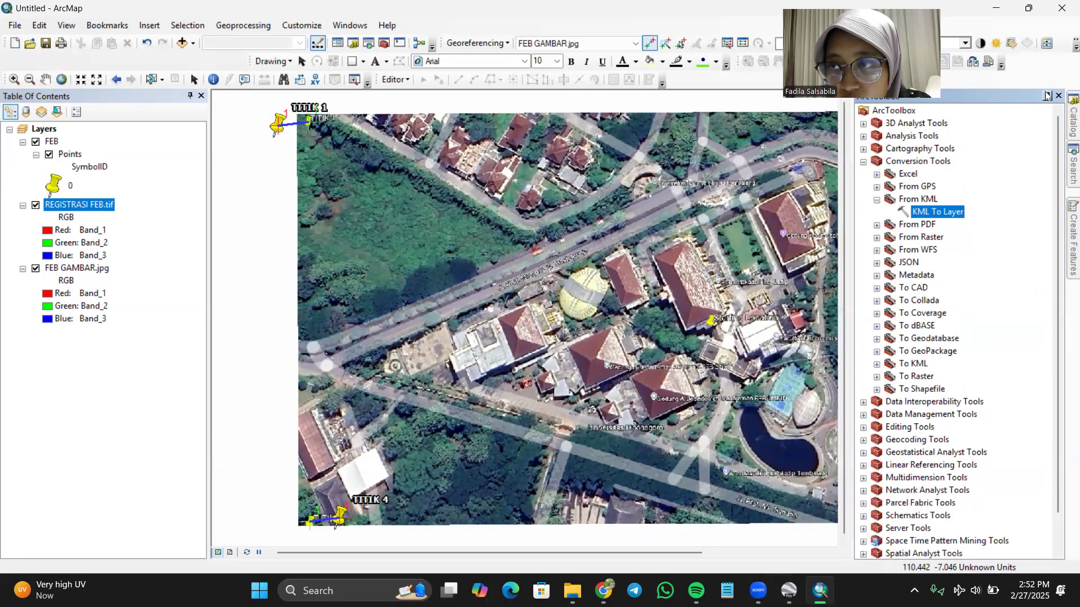
pyautogui.click(35, 142)
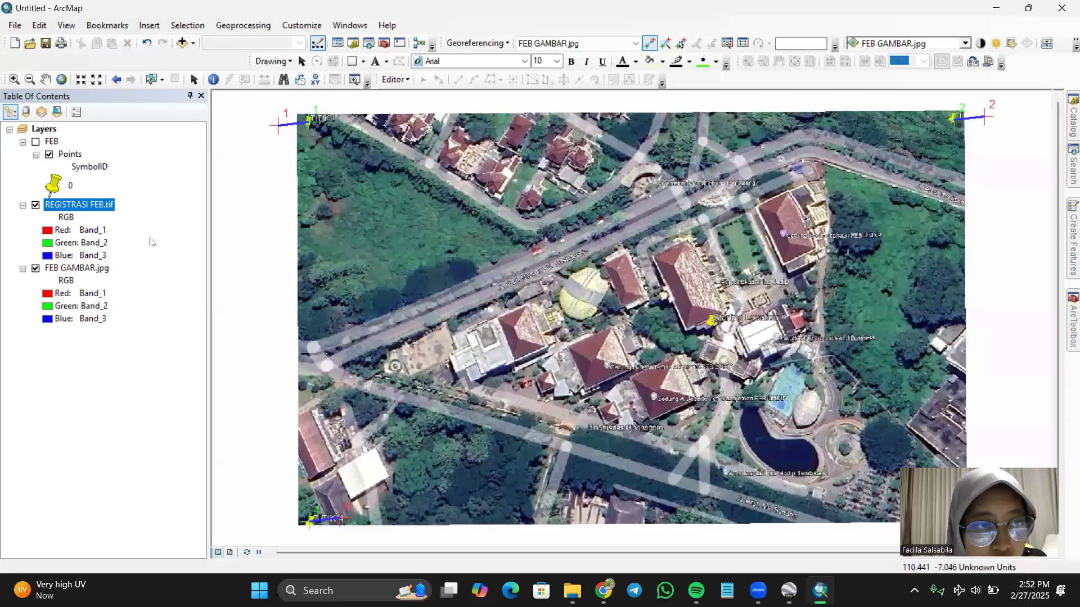
pyautogui.click(35, 269)
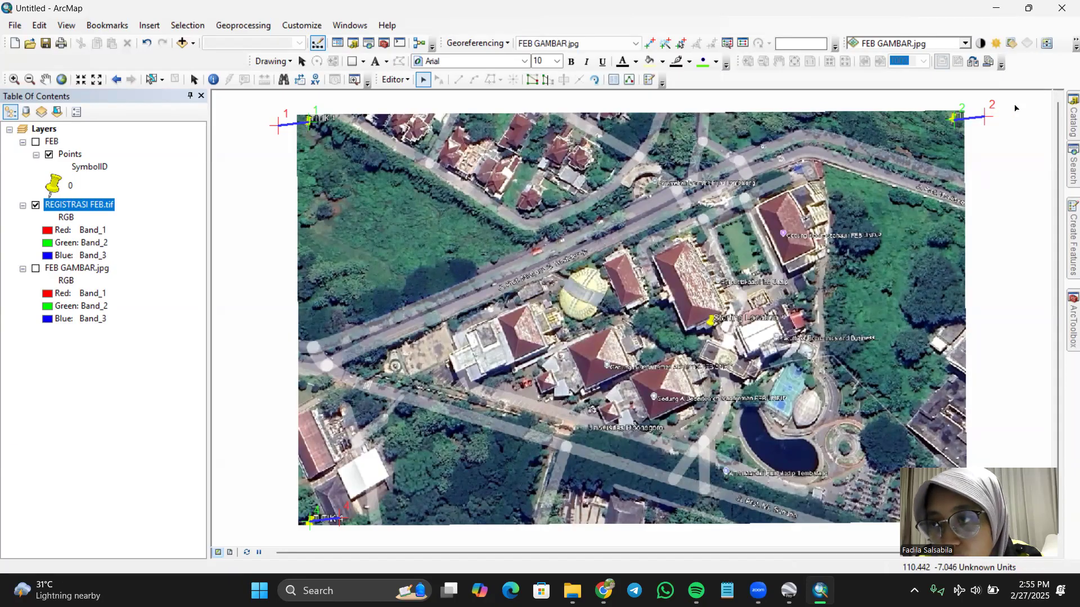
# - Create a point shapefile named POINT in Home - Documents\ArcGIS with the GCS_WGS_1984 coordinate system
pyautogui.click(1064, 120)
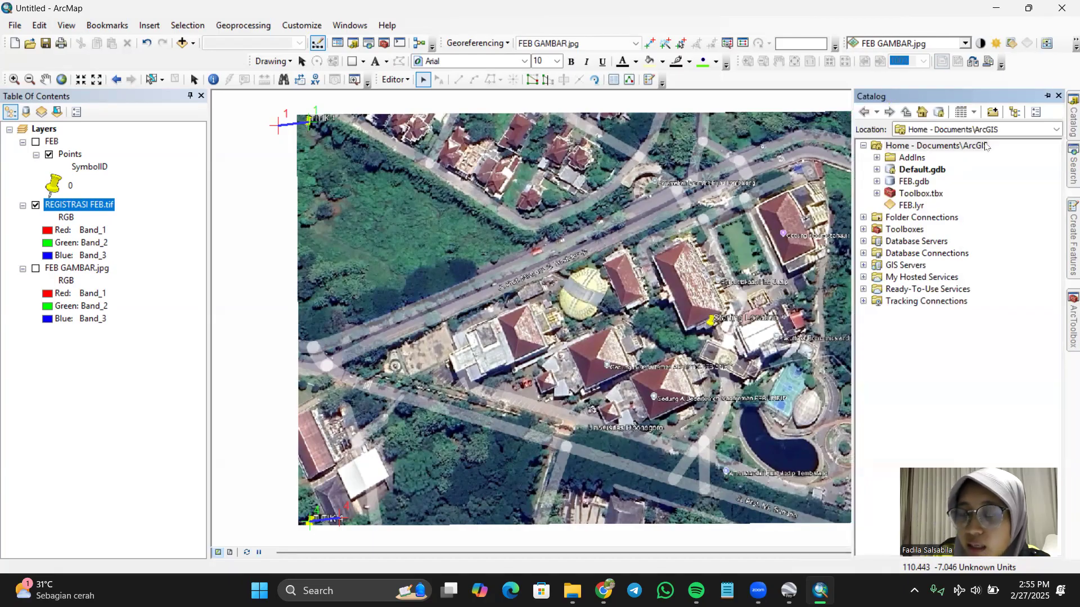
pyautogui.rightClick(952, 147)
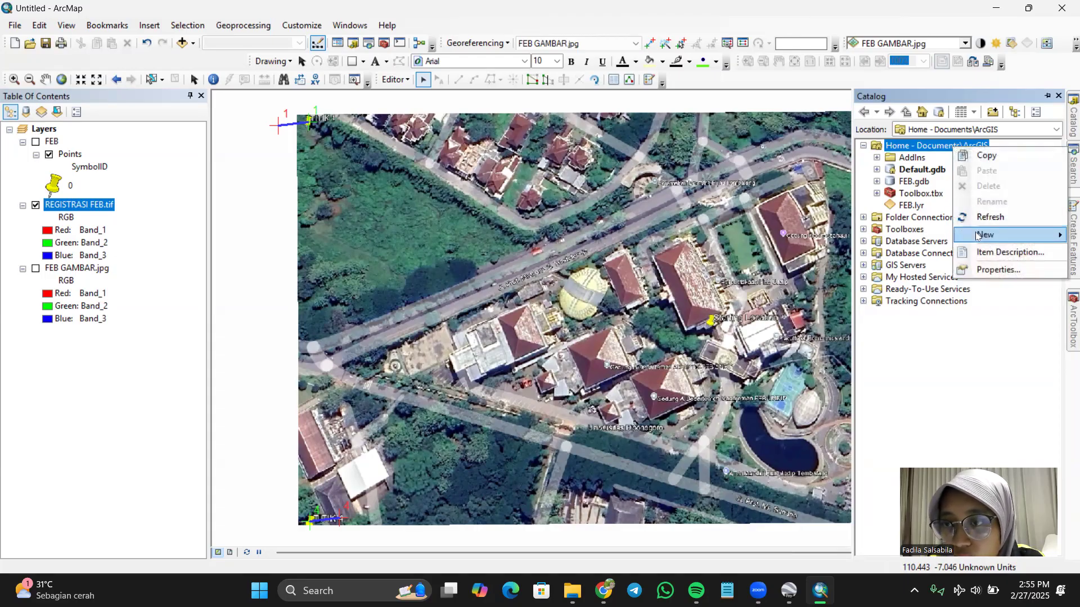
pyautogui.moveTo(990, 235)
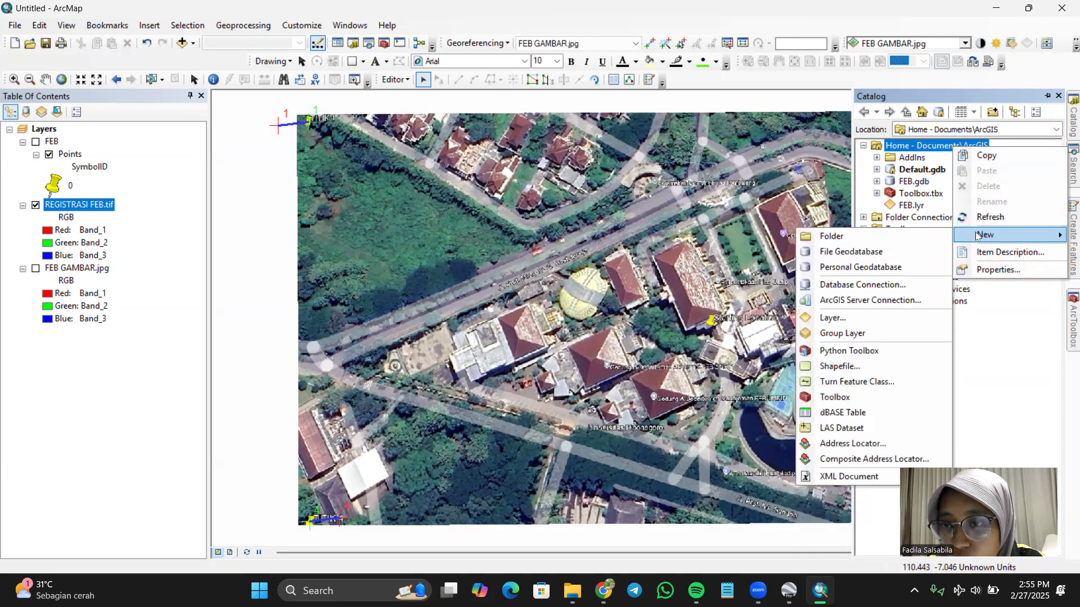
pyautogui.click(846, 371)
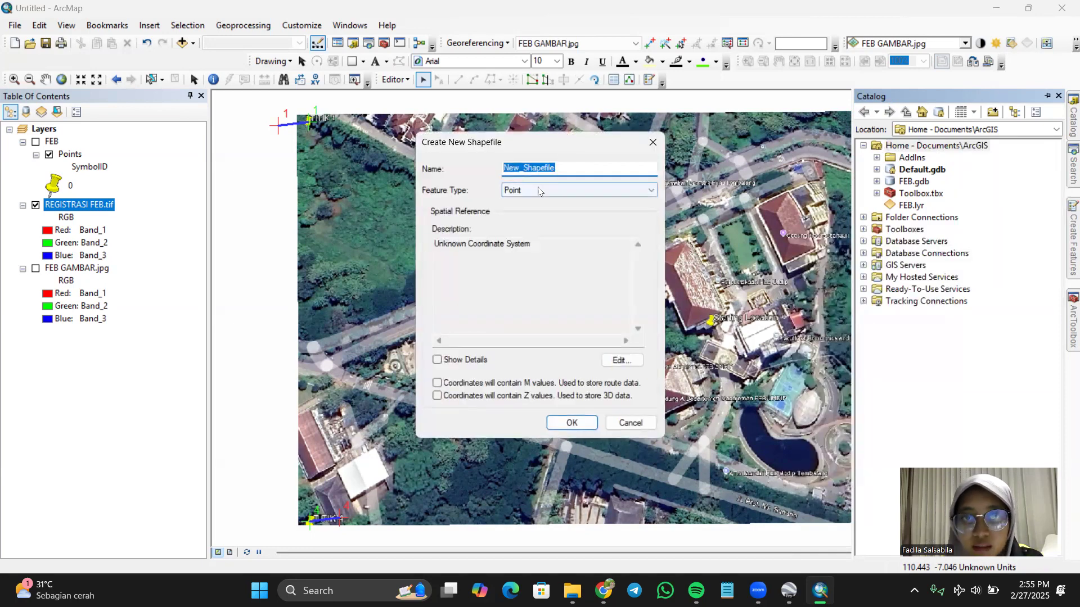
pyautogui.write('POINT')
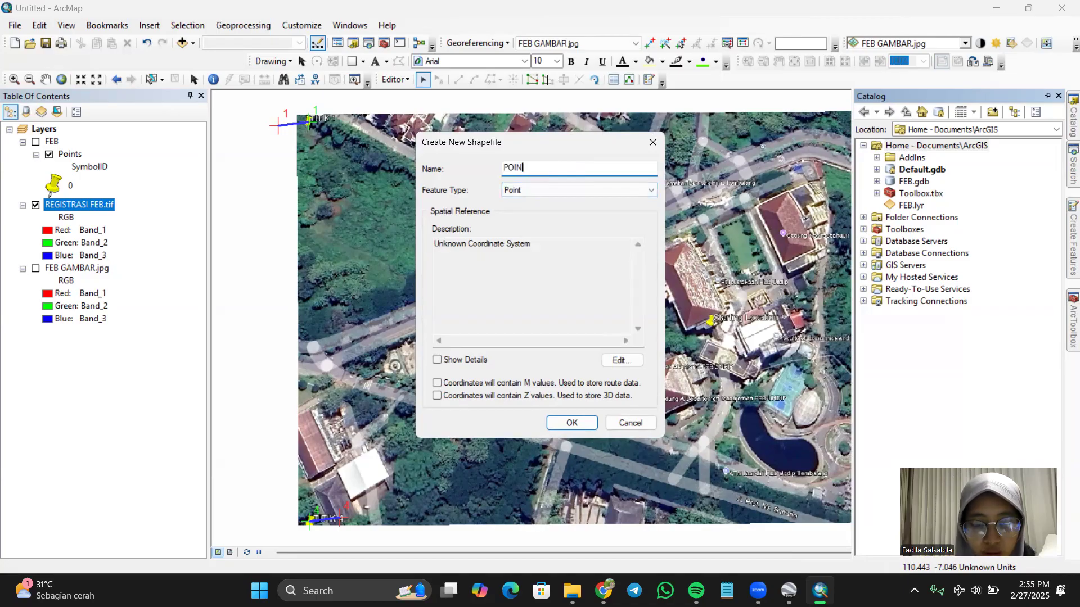
pyautogui.click(622, 360)
pyautogui.click(443, 183)
pyautogui.click(610, 469)
pyautogui.click(572, 424)
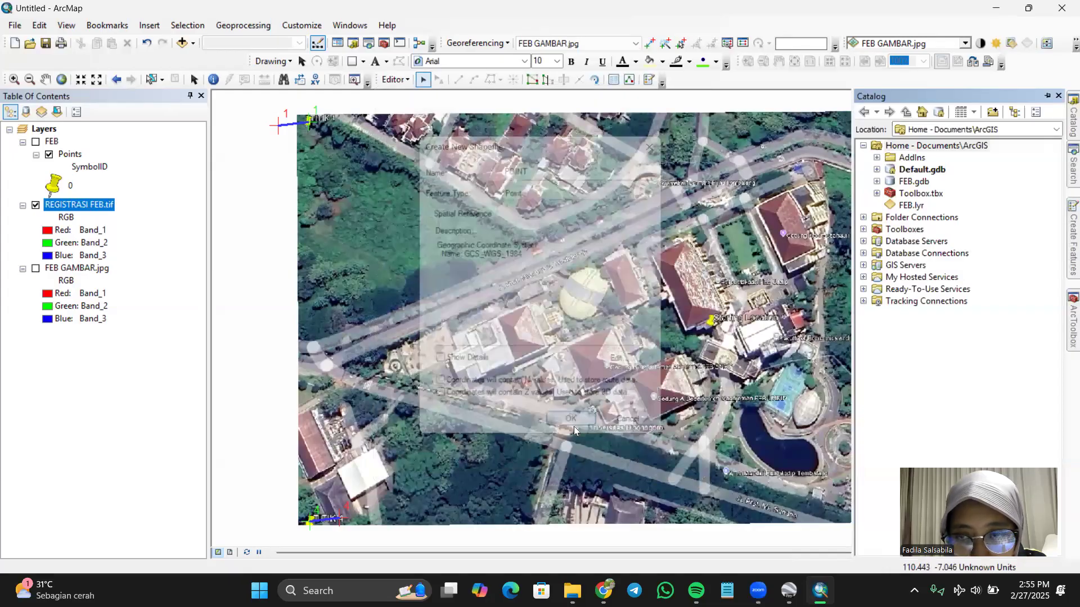
# - Create a polyline shapefile named JALAN in Home - Documents\ArcGIS with the GCS_WGS_1984 coordinate system
pyautogui.rightClick(937, 150)
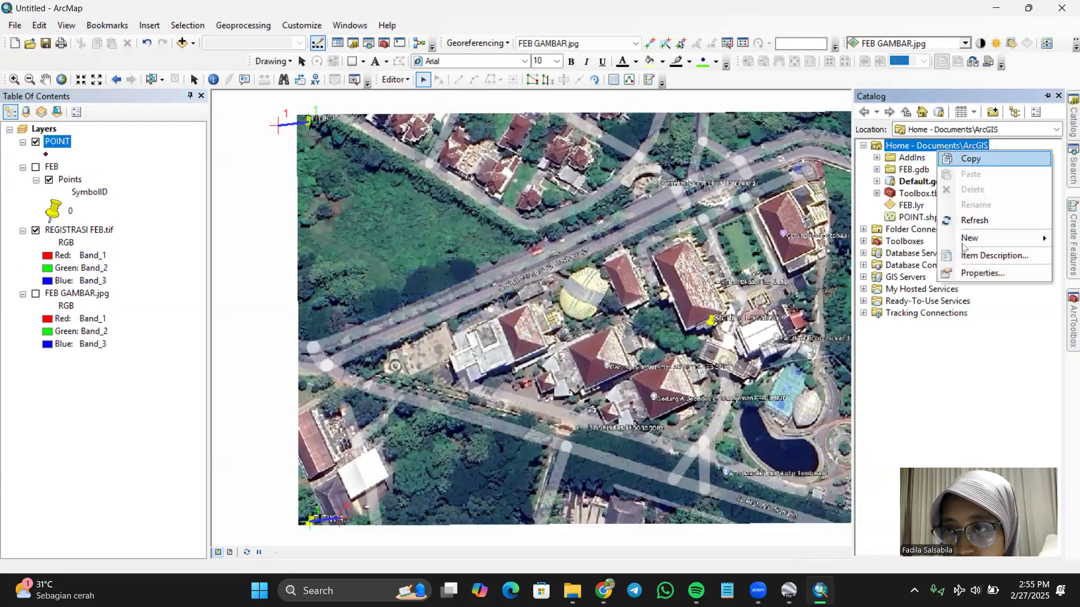
pyautogui.moveTo(965, 242)
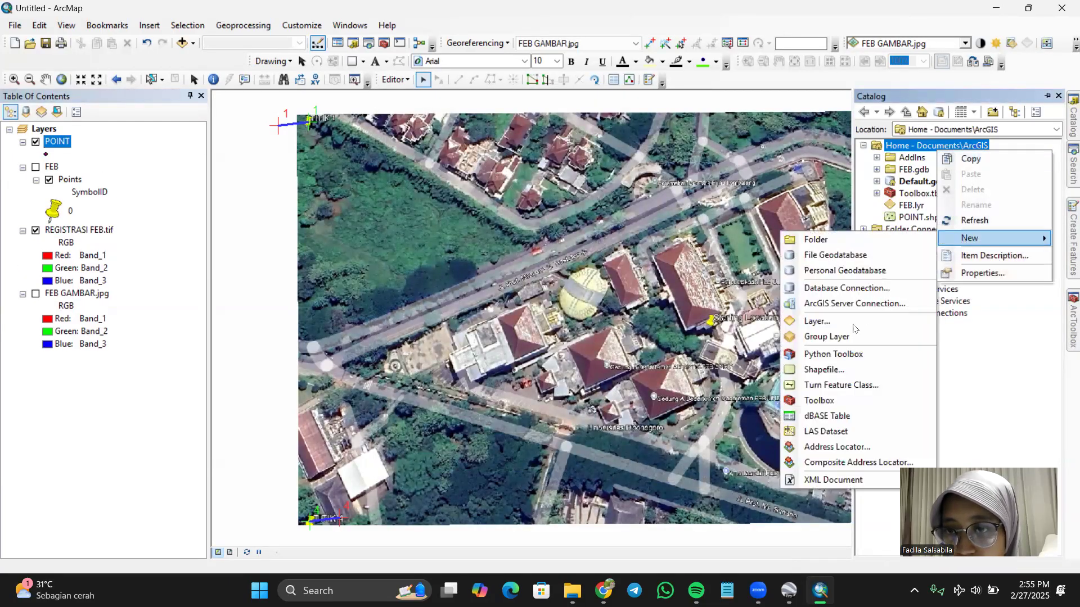
pyautogui.click(819, 372)
pyautogui.click(533, 190)
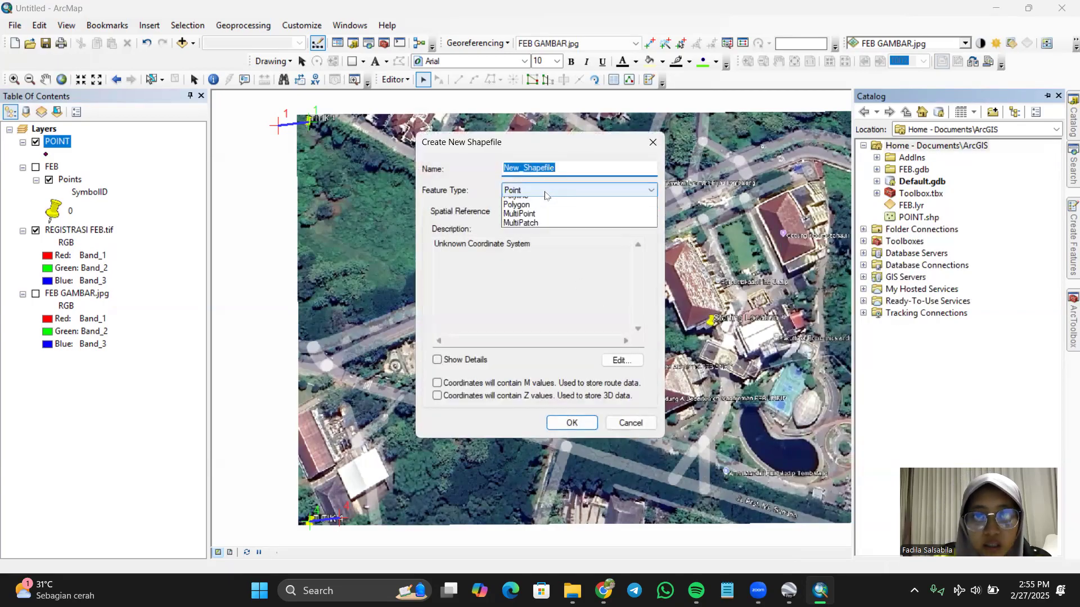
pyautogui.click(529, 211)
pyautogui.click(561, 167)
pyautogui.doubleClick(562, 167)
pyautogui.write('JALAN')
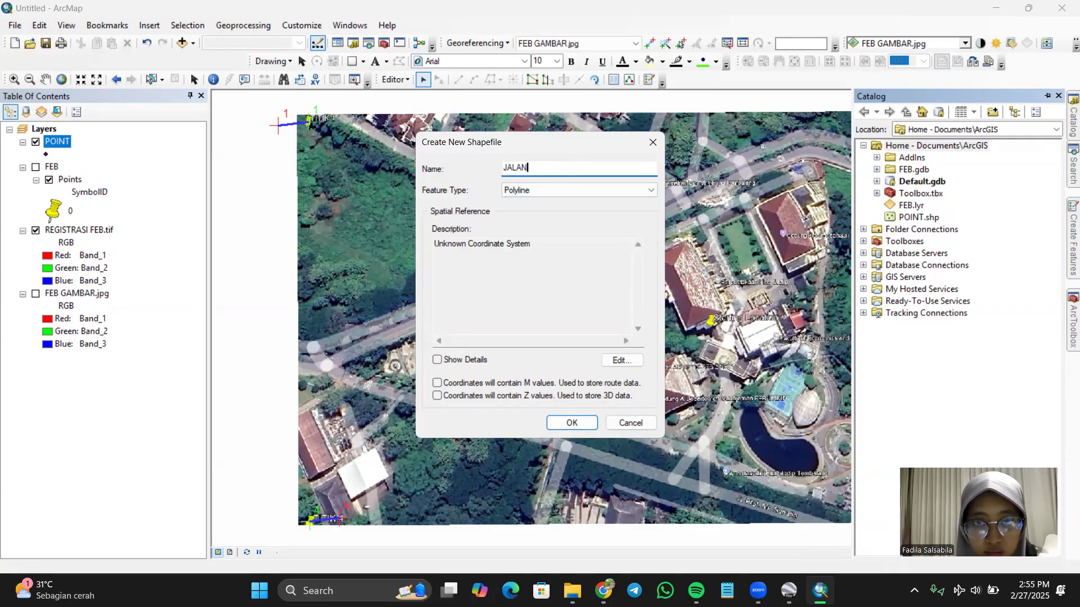
pyautogui.click(622, 360)
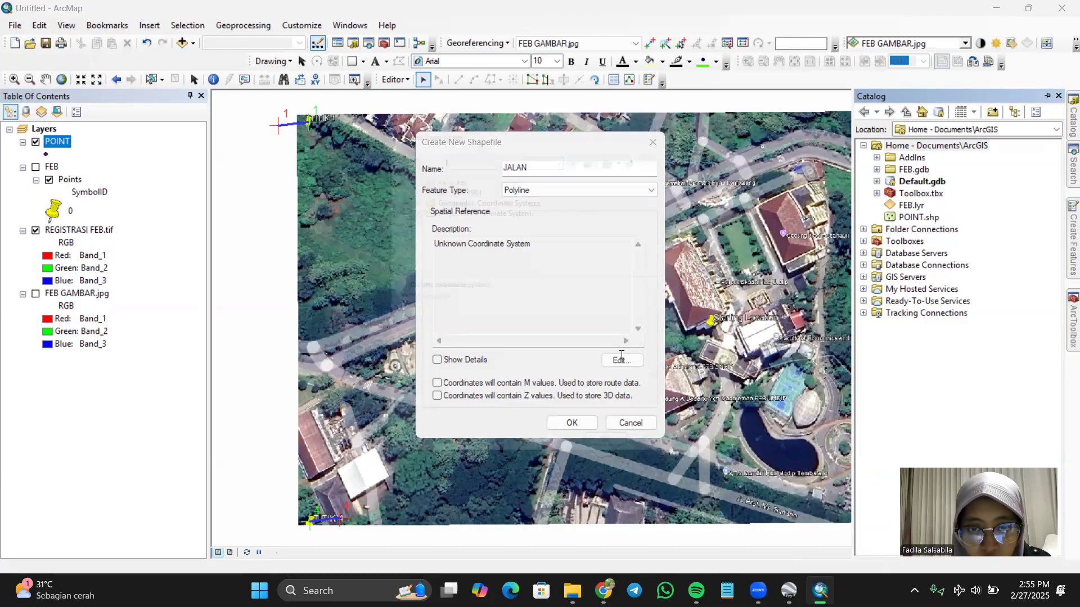
pyautogui.click(458, 185)
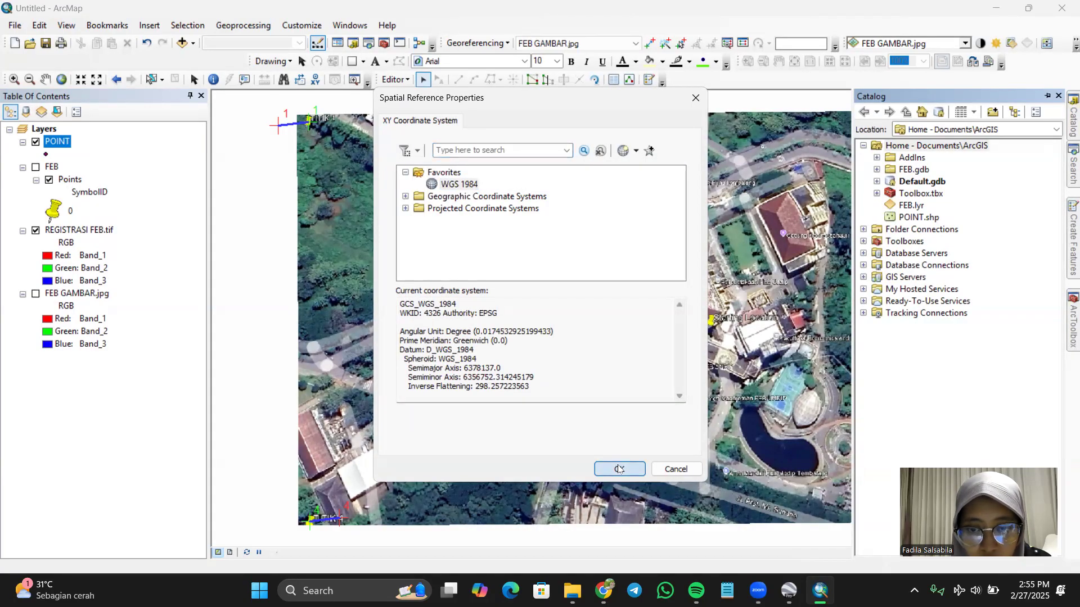
pyautogui.click(620, 469)
pyautogui.click(572, 423)
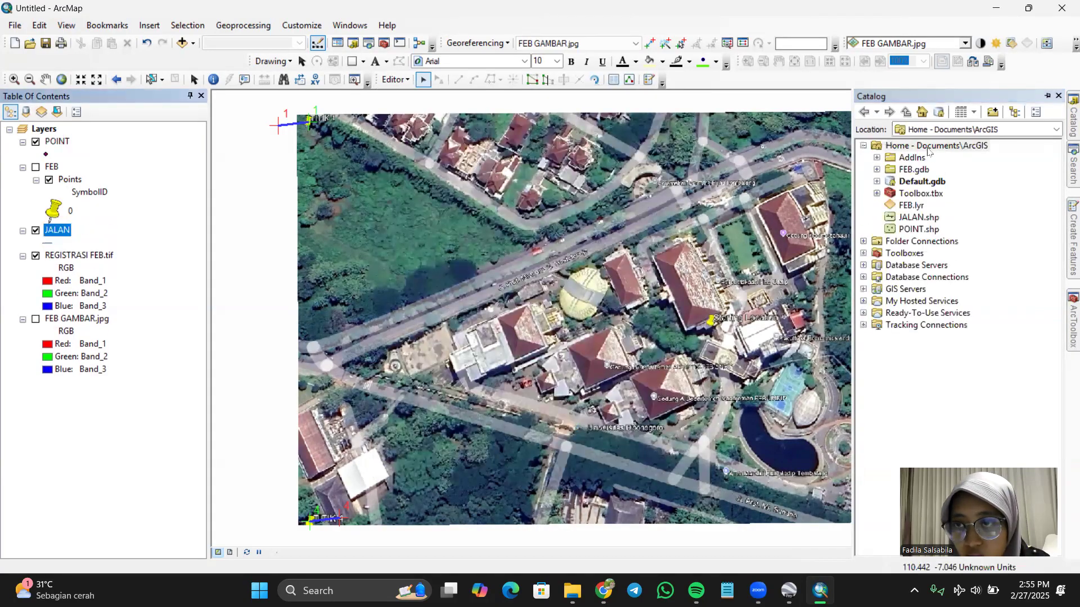
# - Create a polygon shapefile named GEDUNG in Home - Documents\ArcGIS with the GCS_WGS_1984 coordinate system
pyautogui.rightClick(929, 147)
pyautogui.moveTo(963, 235)
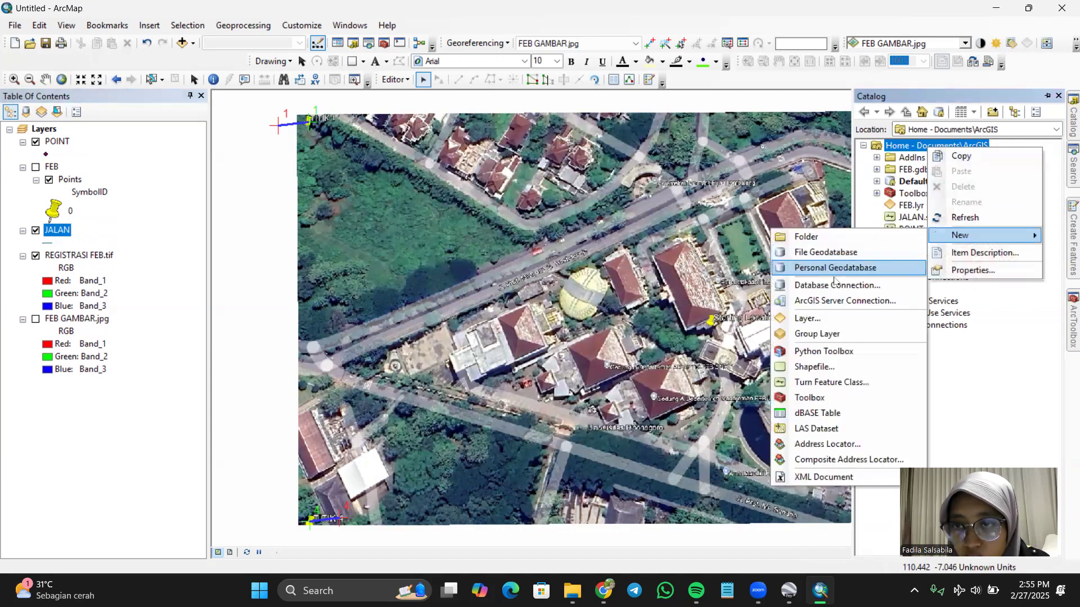
pyautogui.click(817, 366)
pyautogui.click(543, 191)
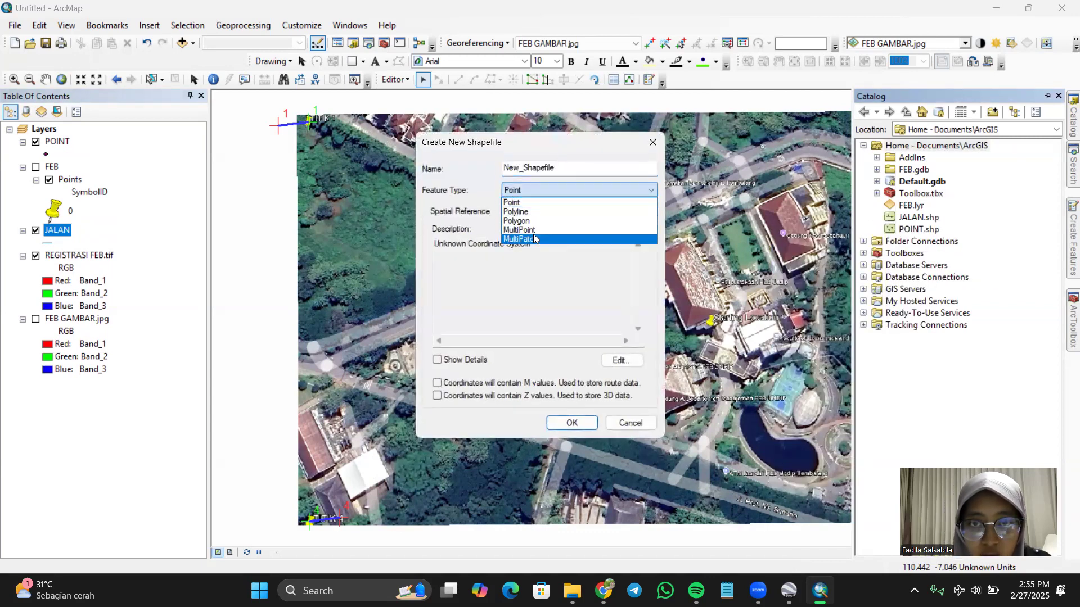
pyautogui.click(549, 221)
pyautogui.click(551, 163)
pyautogui.doubleClick(556, 164)
pyautogui.write('GEDUNG')
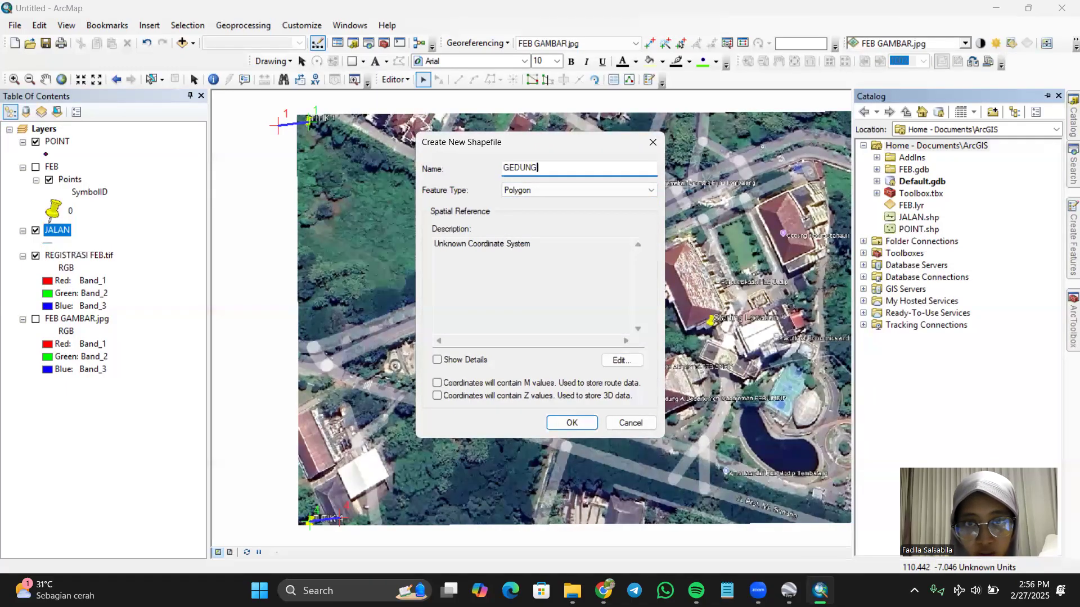
pyautogui.click(621, 361)
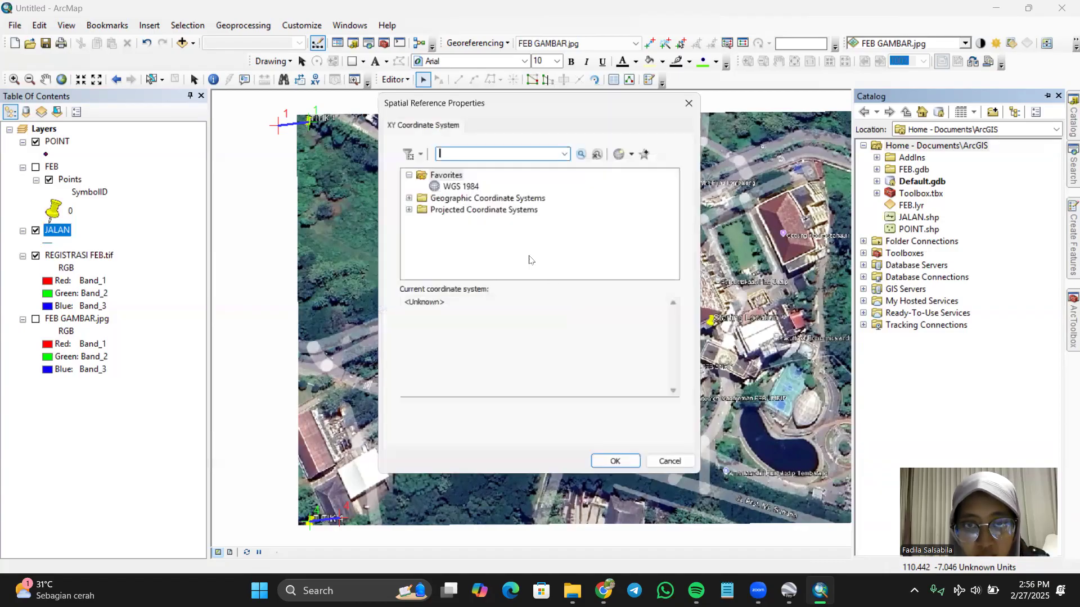
pyautogui.click(460, 185)
pyautogui.click(618, 469)
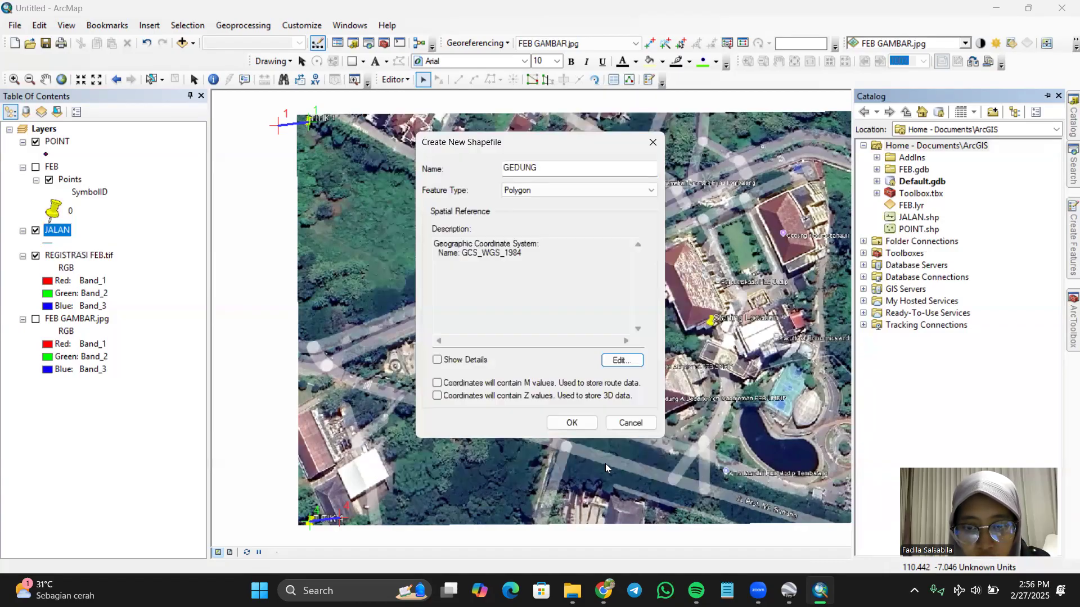
pyautogui.click(574, 424)
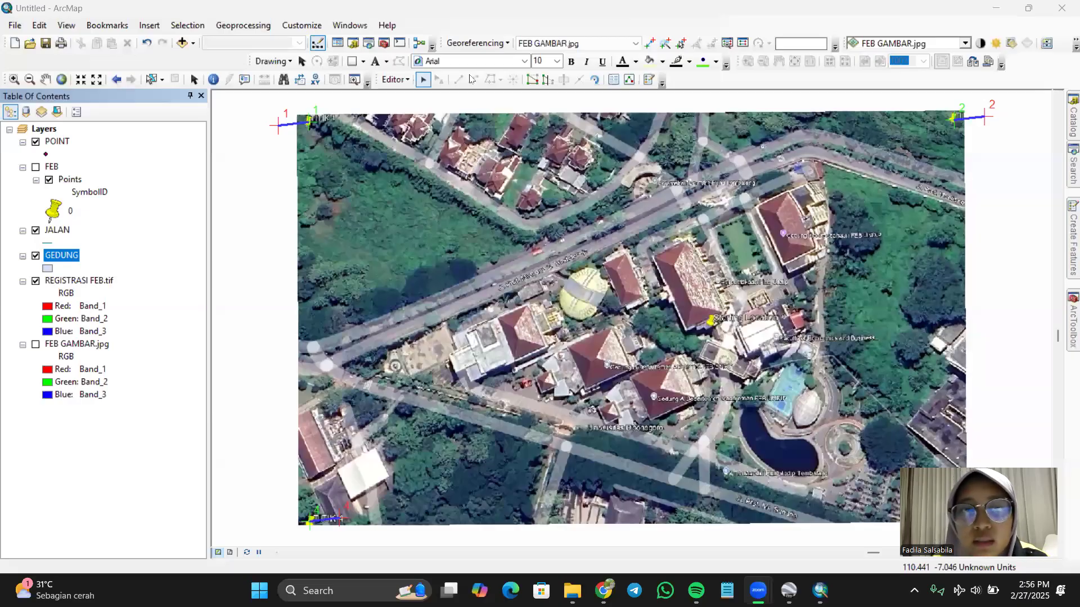
# - Start an edit session on the POINT layer's workspace, continuing past the spatial reference warnings
pyautogui.click(399, 81)
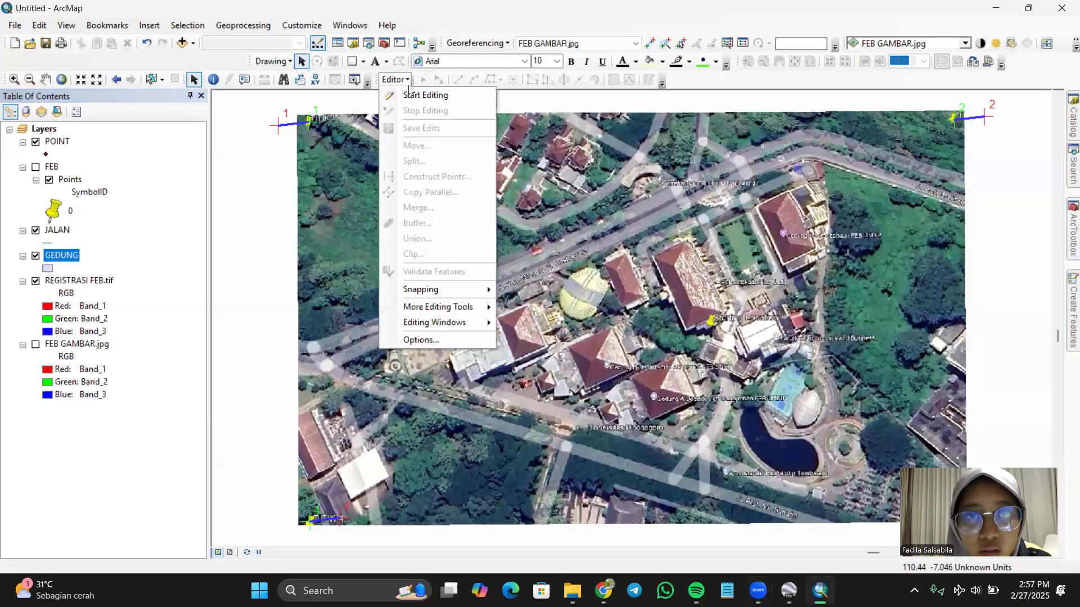
pyautogui.click(419, 96)
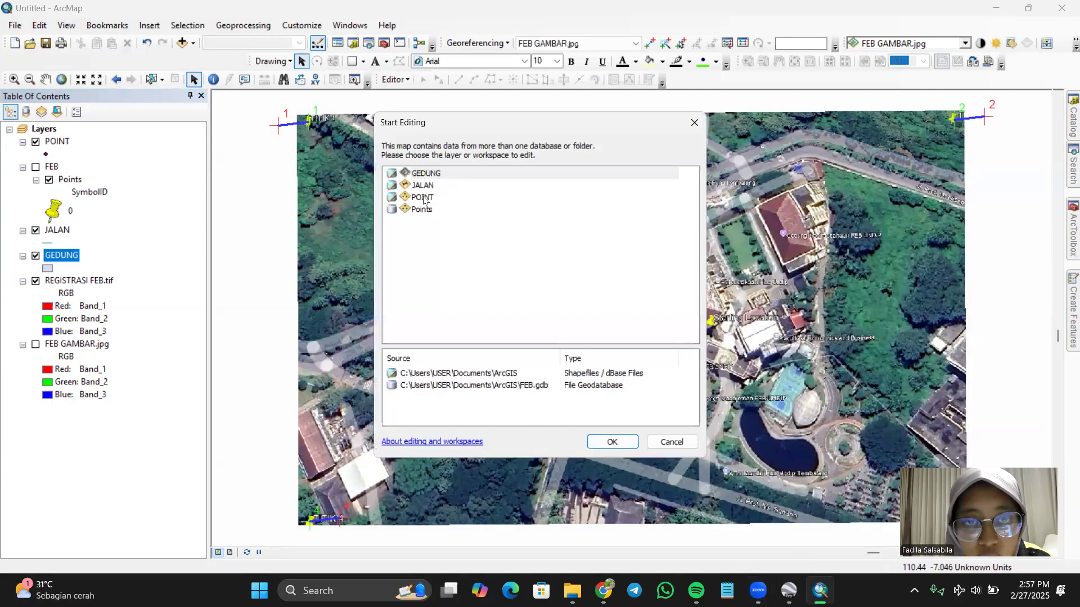
pyautogui.click(431, 198)
pyautogui.click(609, 441)
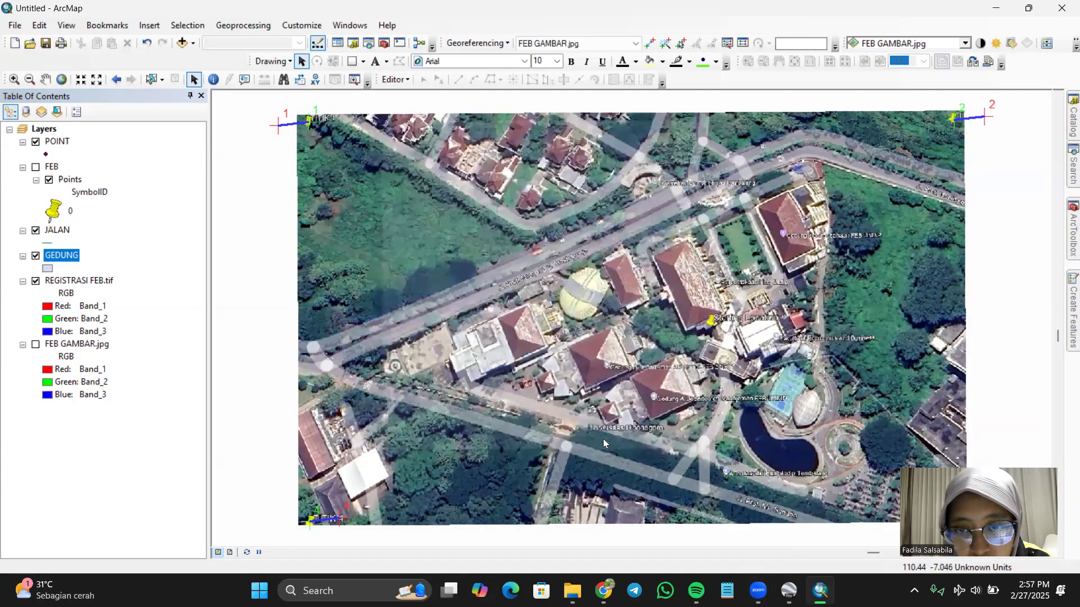
pyautogui.click(455, 215)
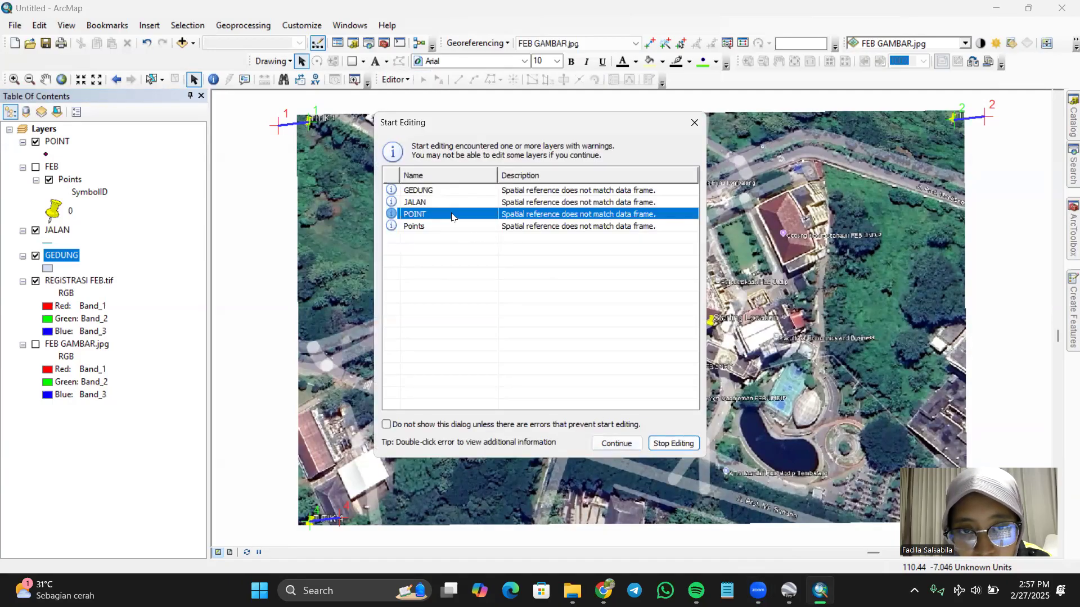
pyautogui.click(624, 444)
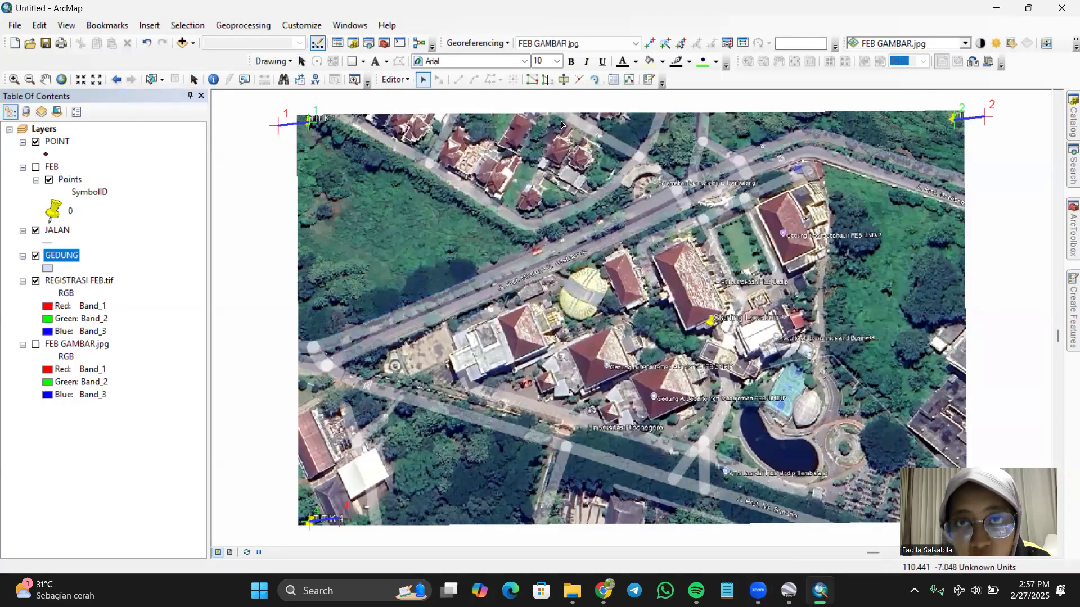
# - Place POINT features on the green lawn, the two red-roofed buildings west of it, the yellow dome and the westernmost campus building
pyautogui.click(648, 79)
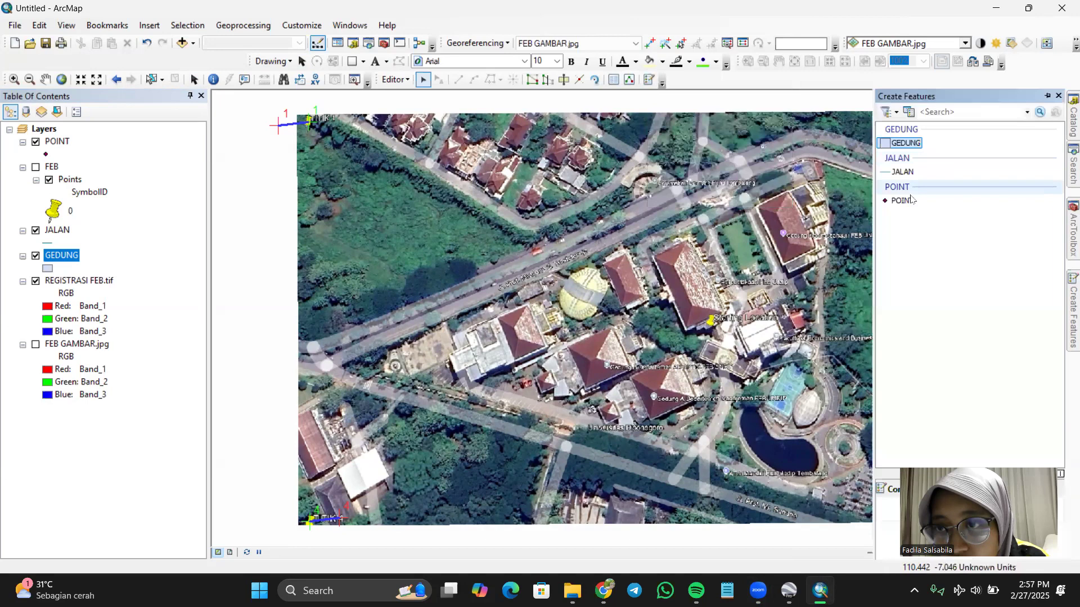
pyautogui.click(904, 200)
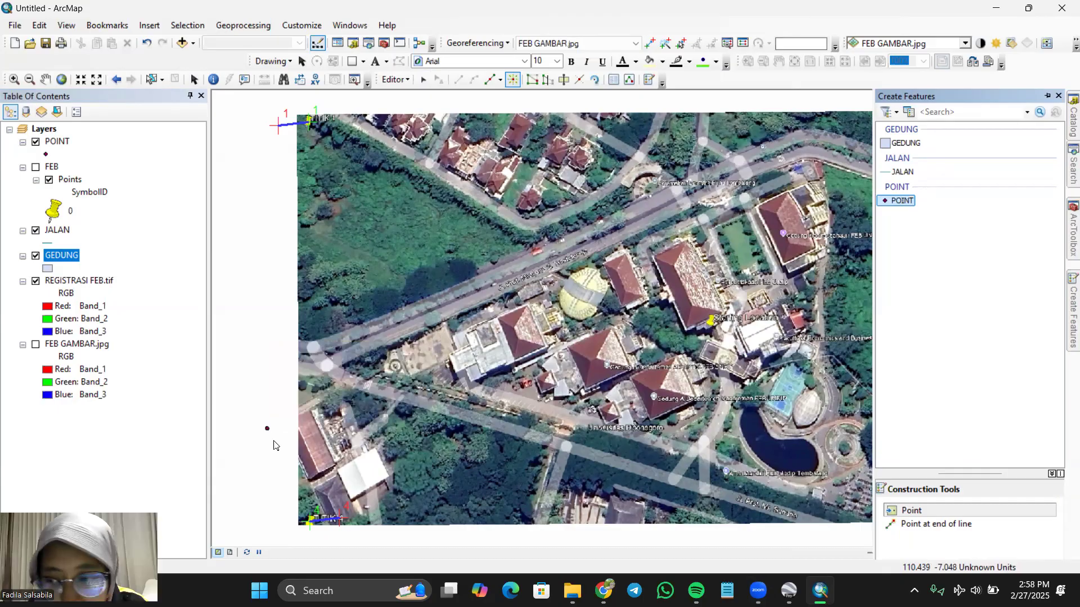
pyautogui.hotkey('ctrl', 'z')
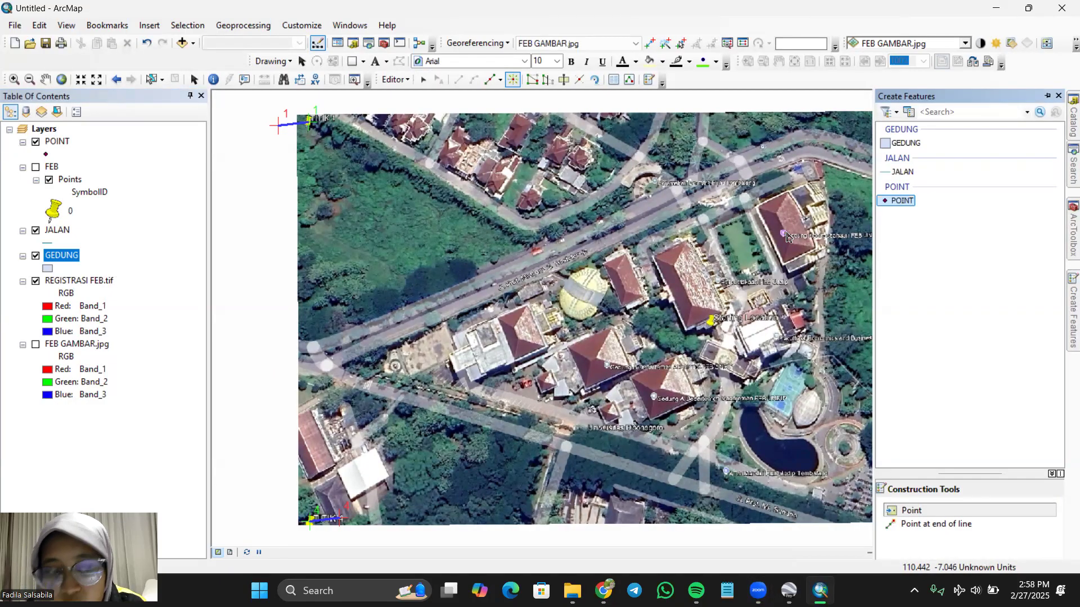
pyautogui.click(743, 254)
pyautogui.click(687, 285)
pyautogui.click(623, 283)
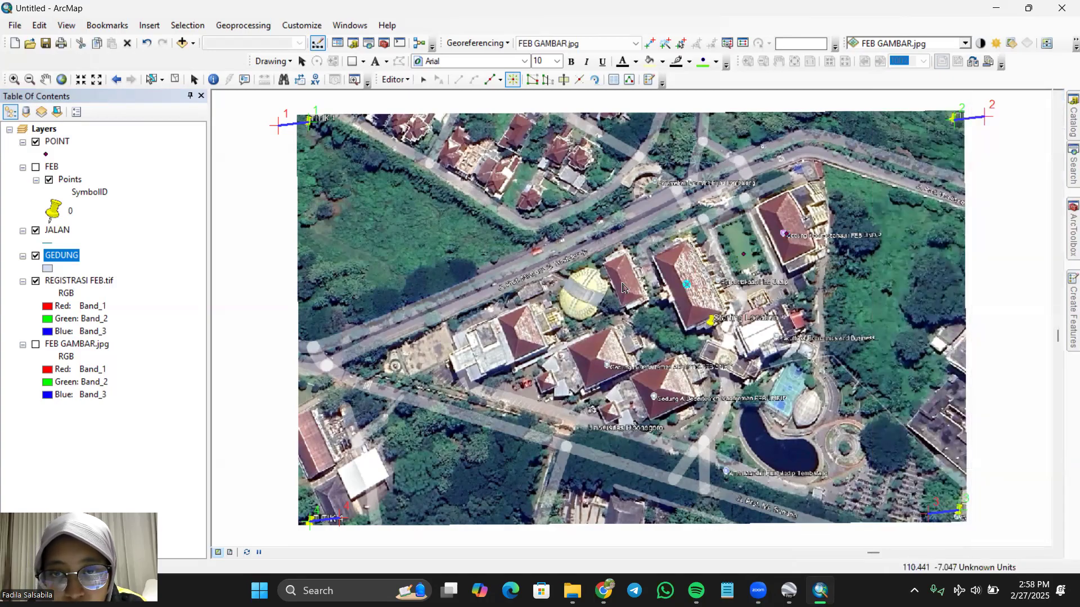
pyautogui.click(584, 297)
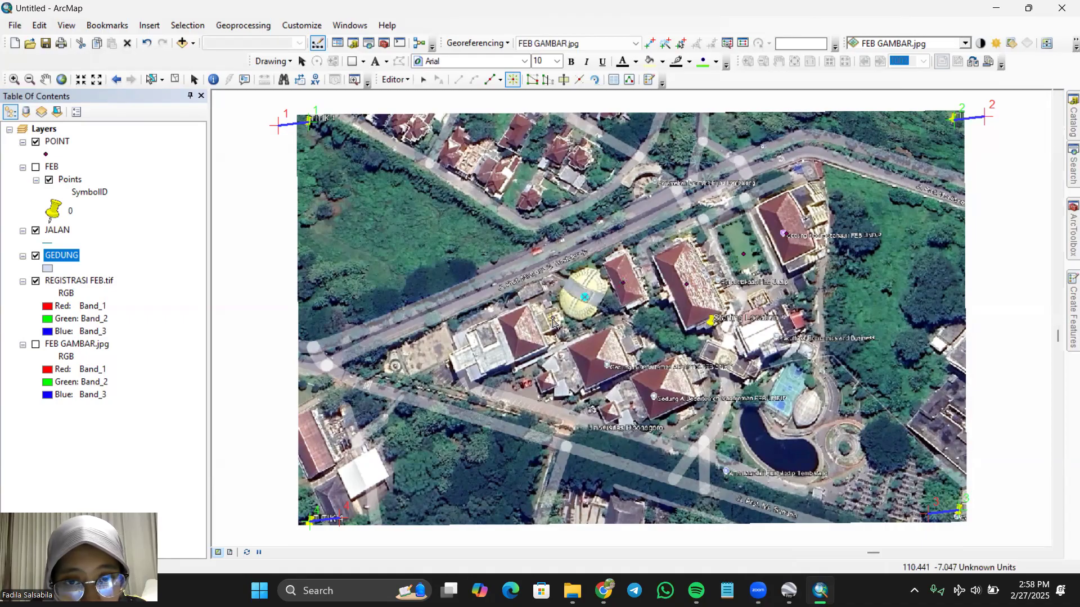
pyautogui.click(508, 344)
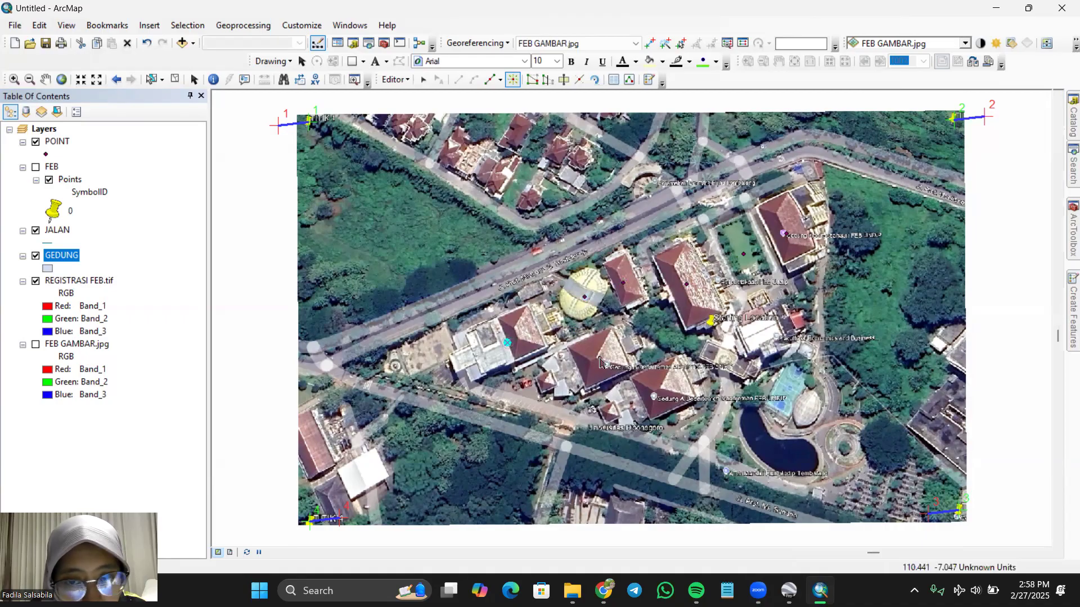
# - Place POINT features on the two southern red-roofed buildings, the white building and the small one southwest of it, the dark pond and the blue pool
pyautogui.click(600, 359)
pyautogui.click(666, 391)
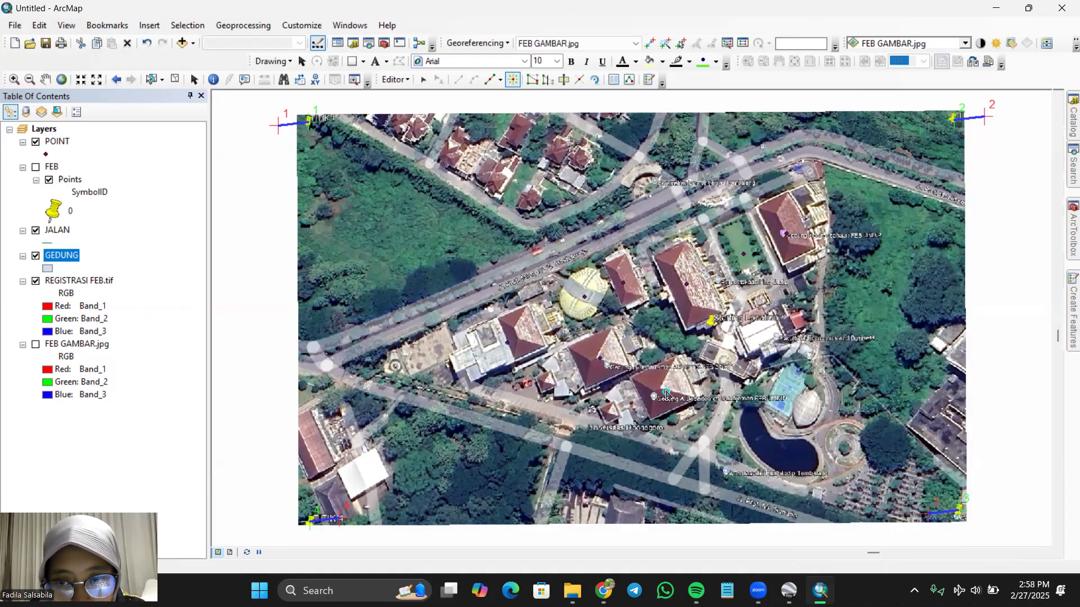
pyautogui.click(764, 336)
pyautogui.click(776, 451)
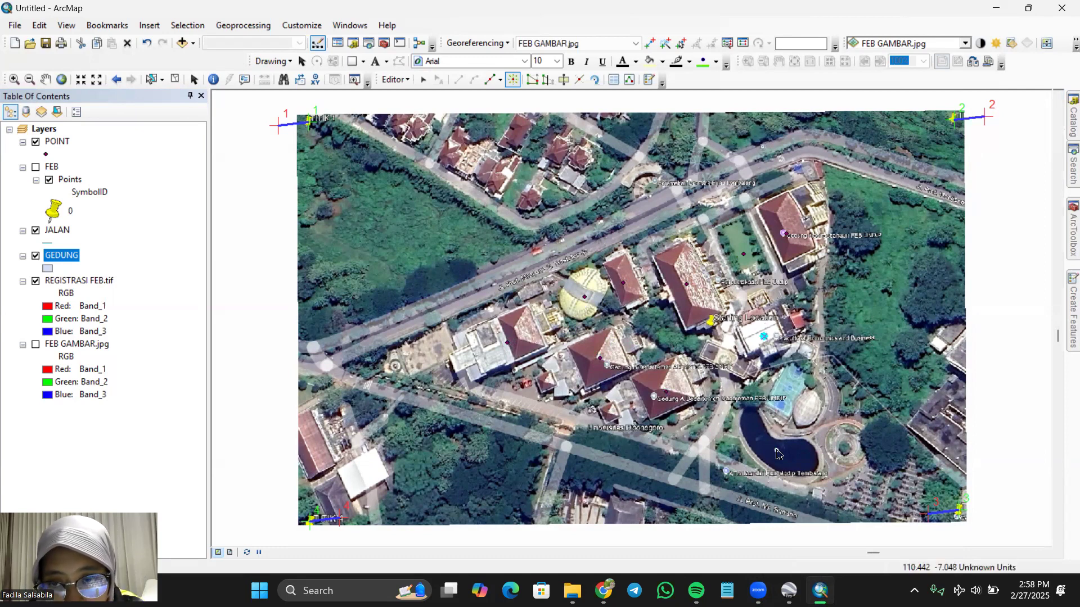
pyautogui.click(733, 362)
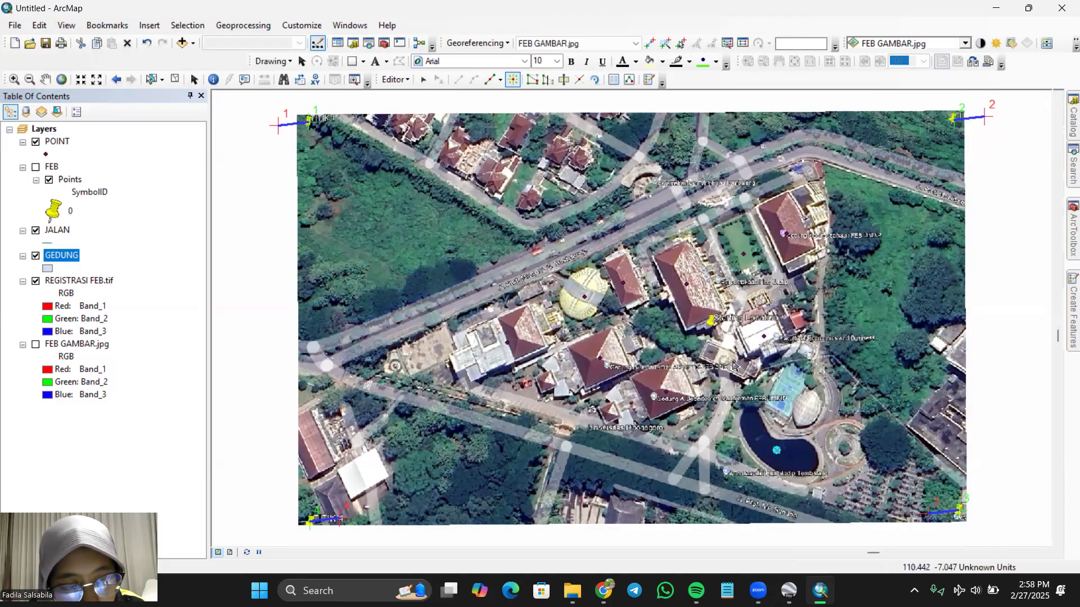
pyautogui.click(791, 398)
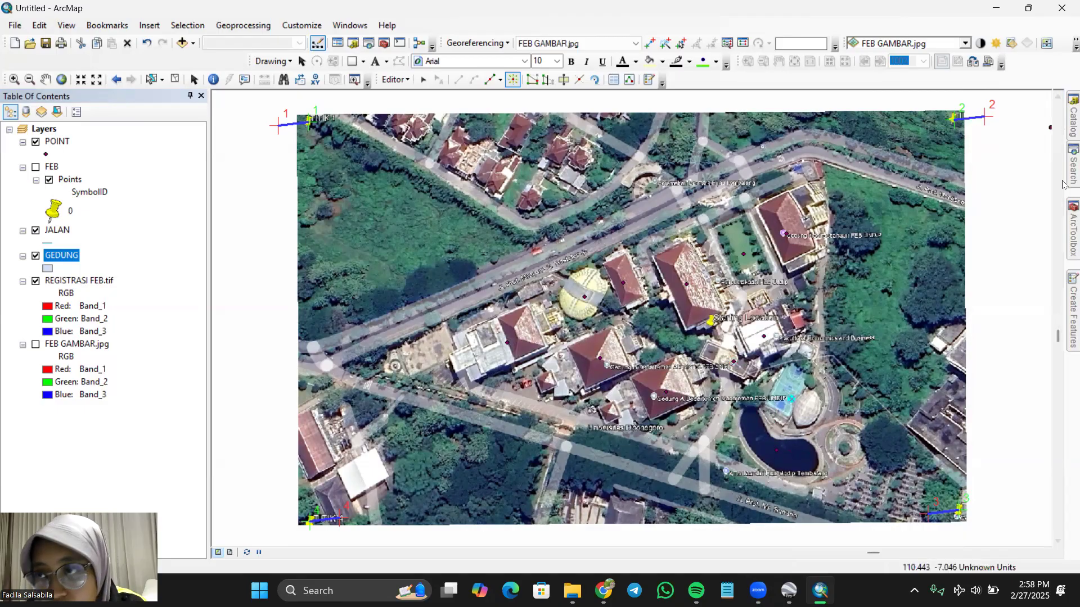
# - Choose the GEDUNG template for new features and draw a four-cornered polygon over the red-roofed building east of the green lawn
pyautogui.click(1062, 131)
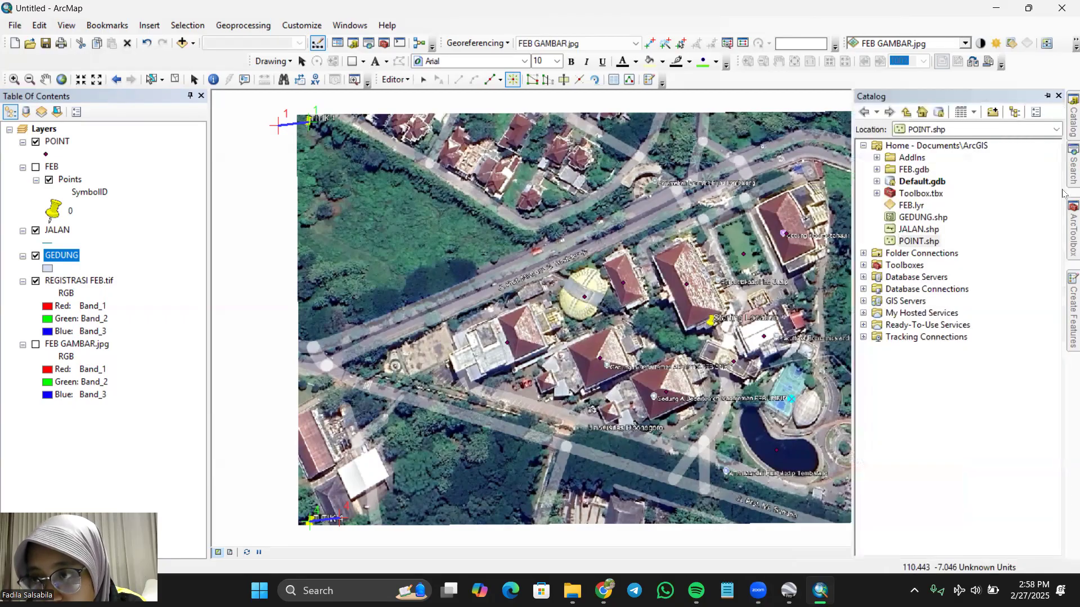
pyautogui.click(920, 218)
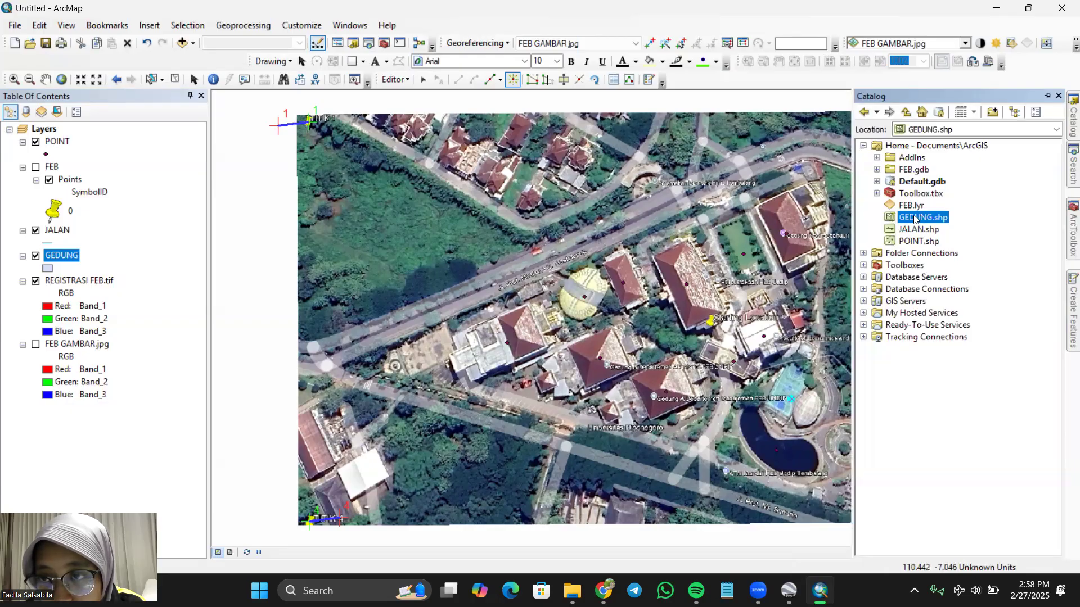
pyautogui.click(649, 80)
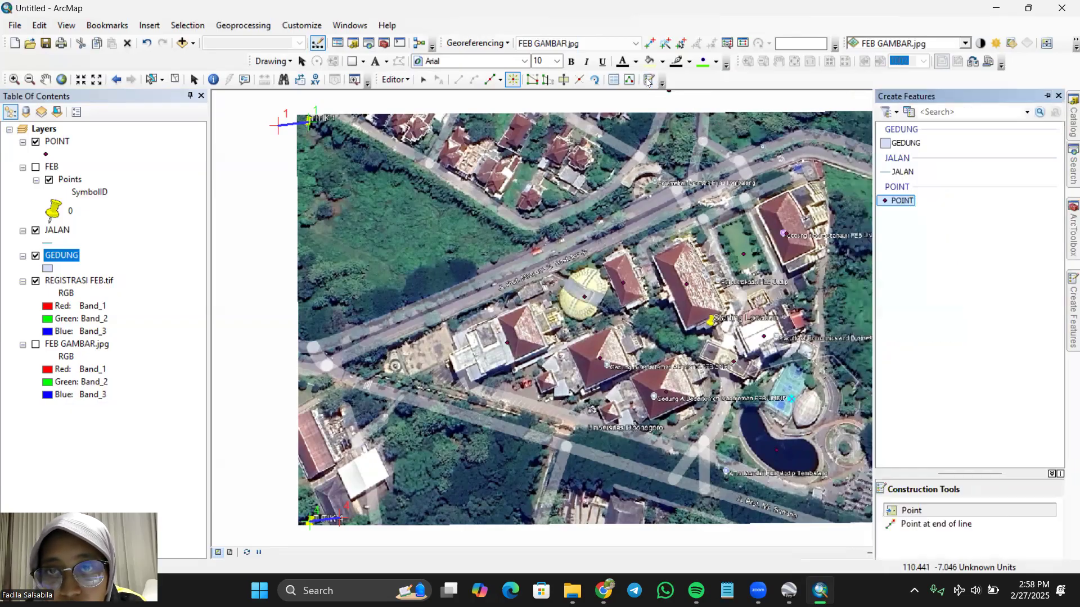
pyautogui.click(902, 144)
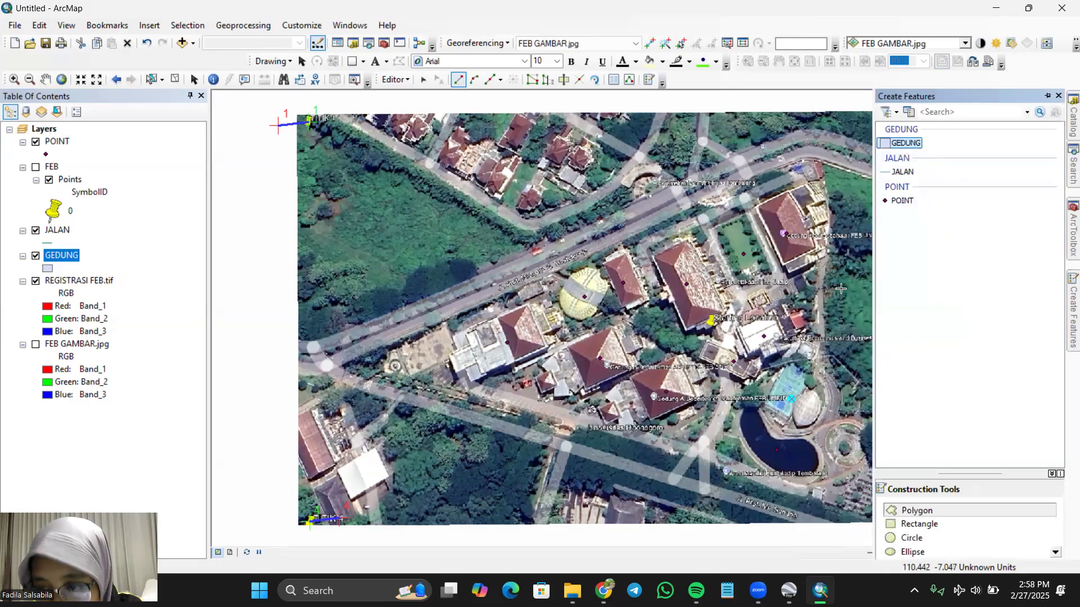
pyautogui.click(757, 207)
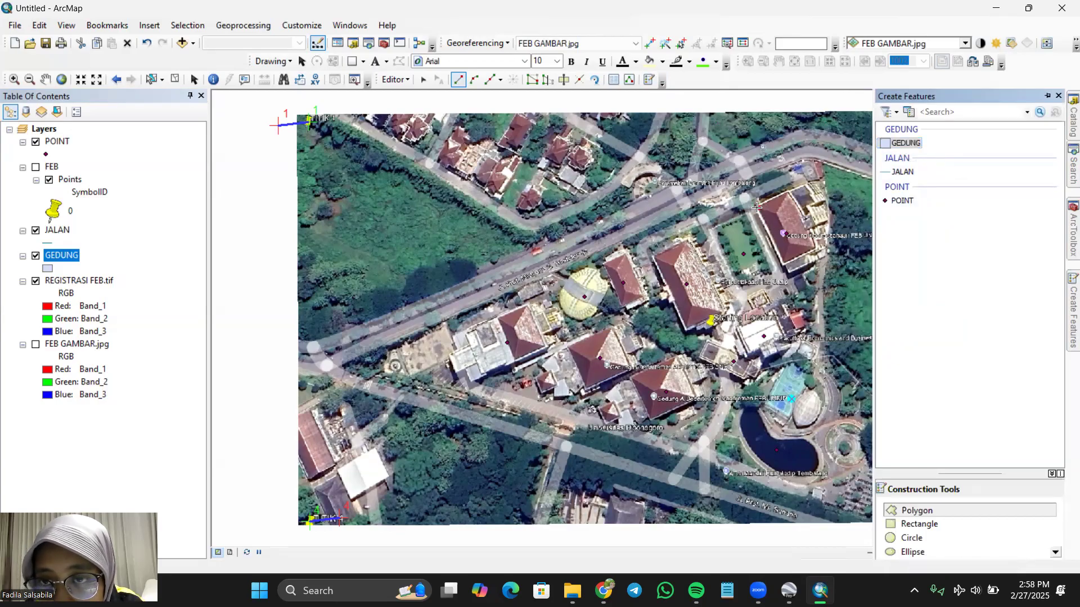
pyautogui.click(784, 193)
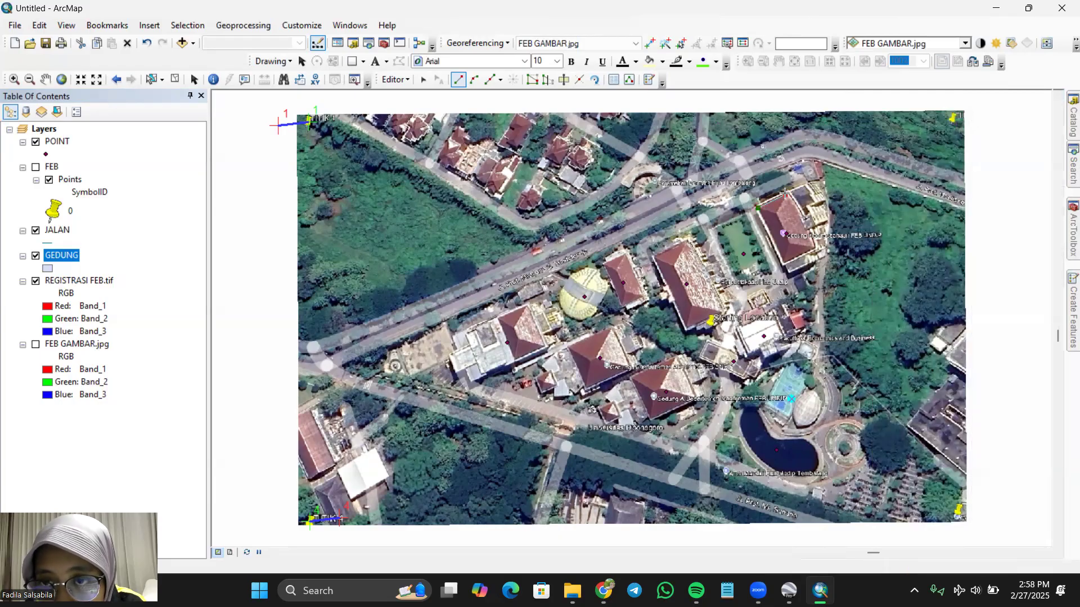
pyautogui.click(815, 246)
pyautogui.click(782, 263)
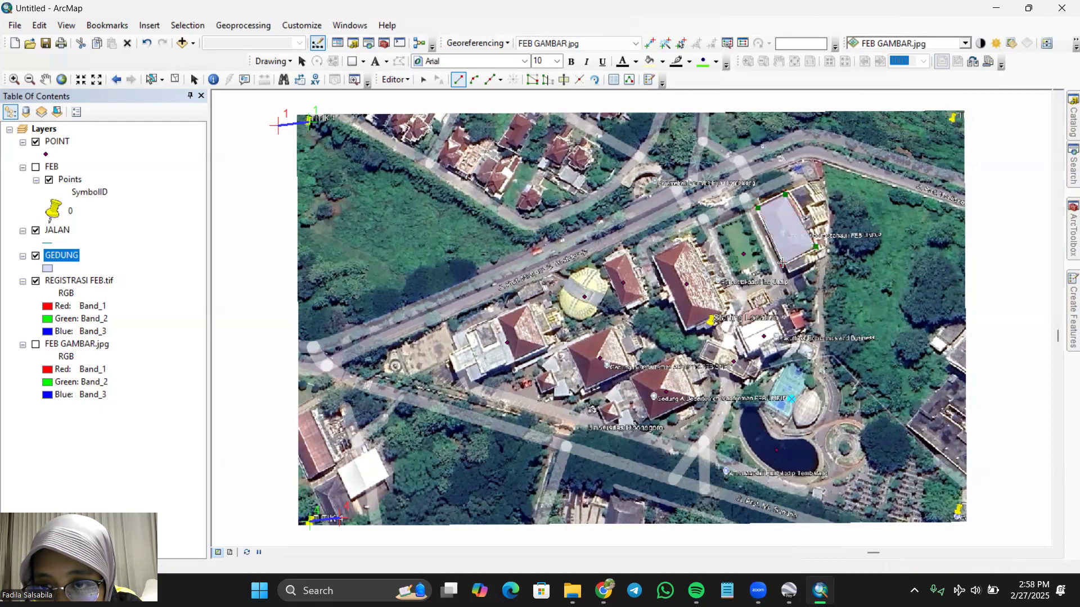
pyautogui.doubleClick(782, 263)
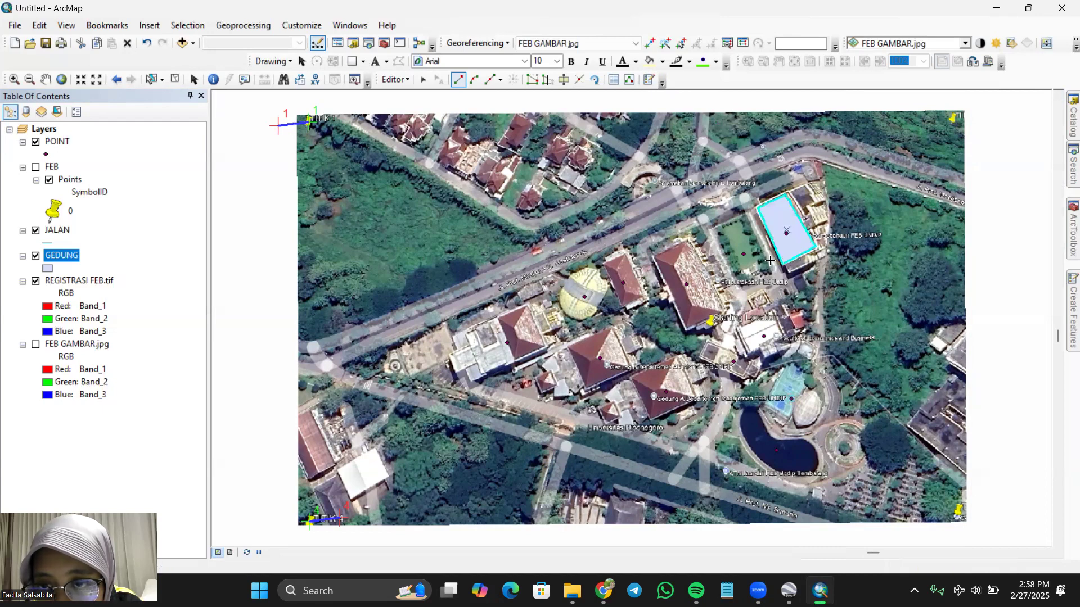
# - Draw four-cornered GEDUNG polygons over the green lawn and the large red-roofed building just west of it
pyautogui.click(716, 229)
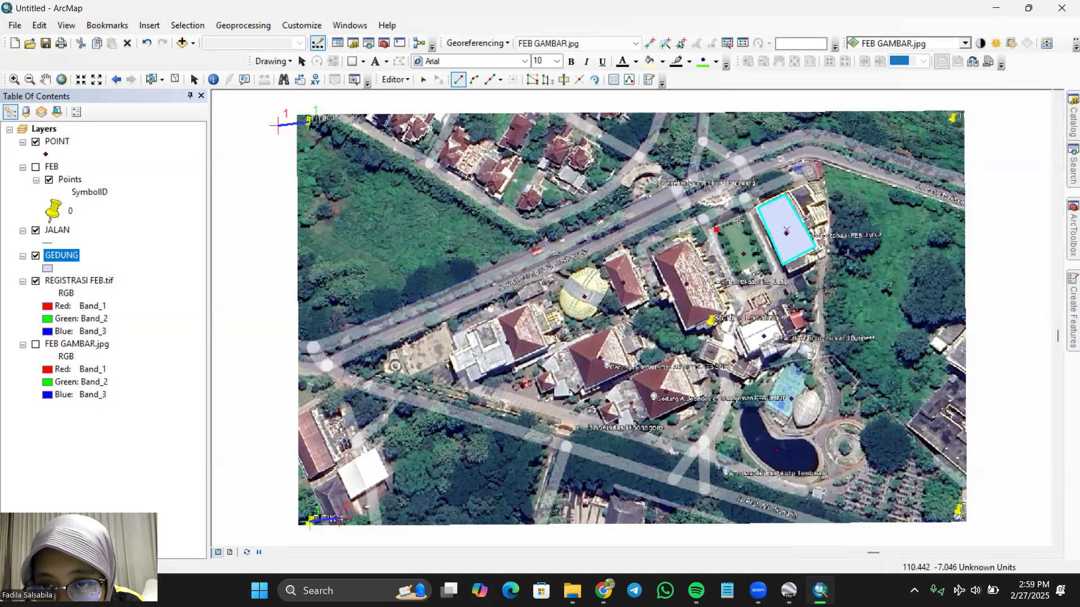
pyautogui.click(747, 216)
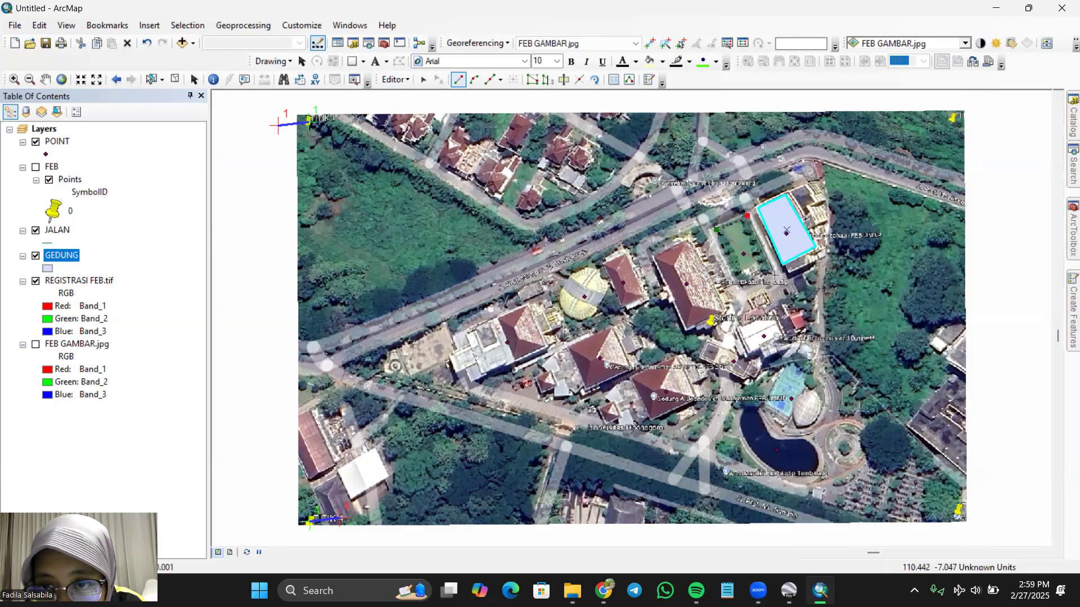
pyautogui.click(775, 276)
pyautogui.doubleClick(743, 287)
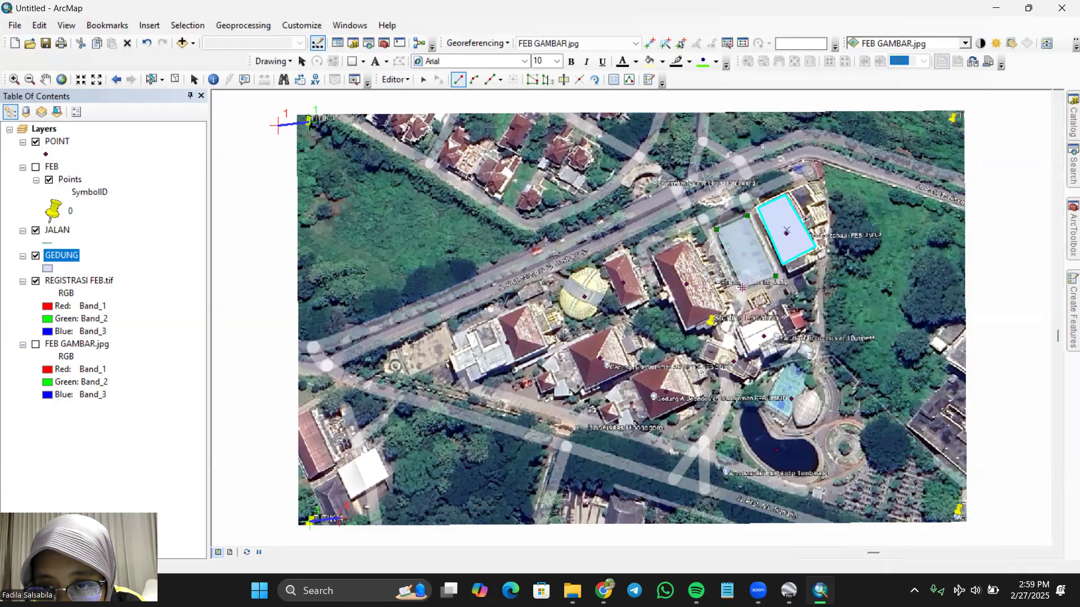
pyautogui.click(654, 258)
pyautogui.click(689, 239)
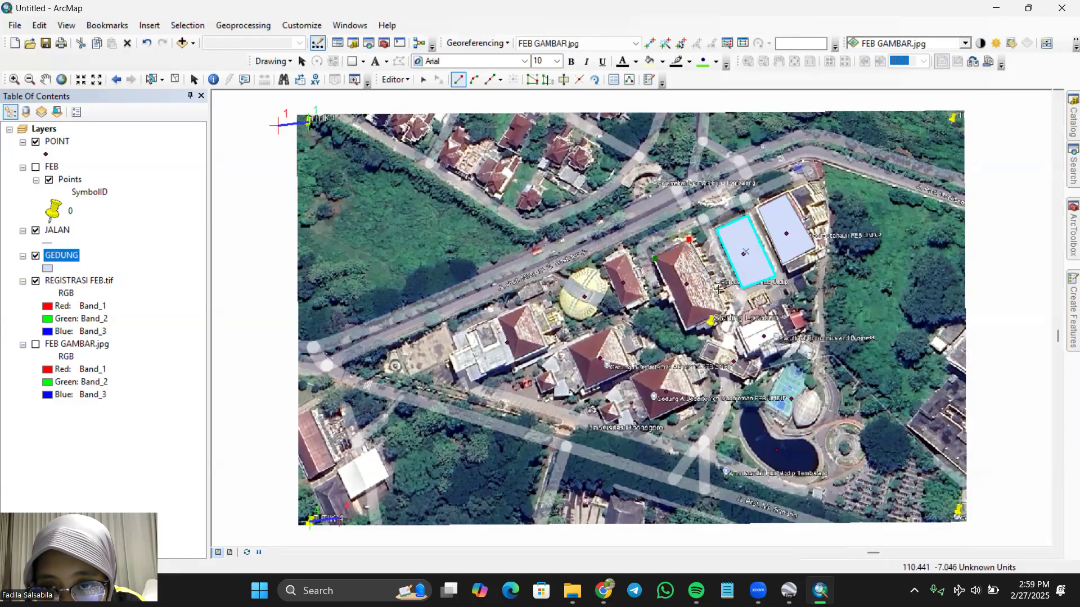
pyautogui.click(725, 314)
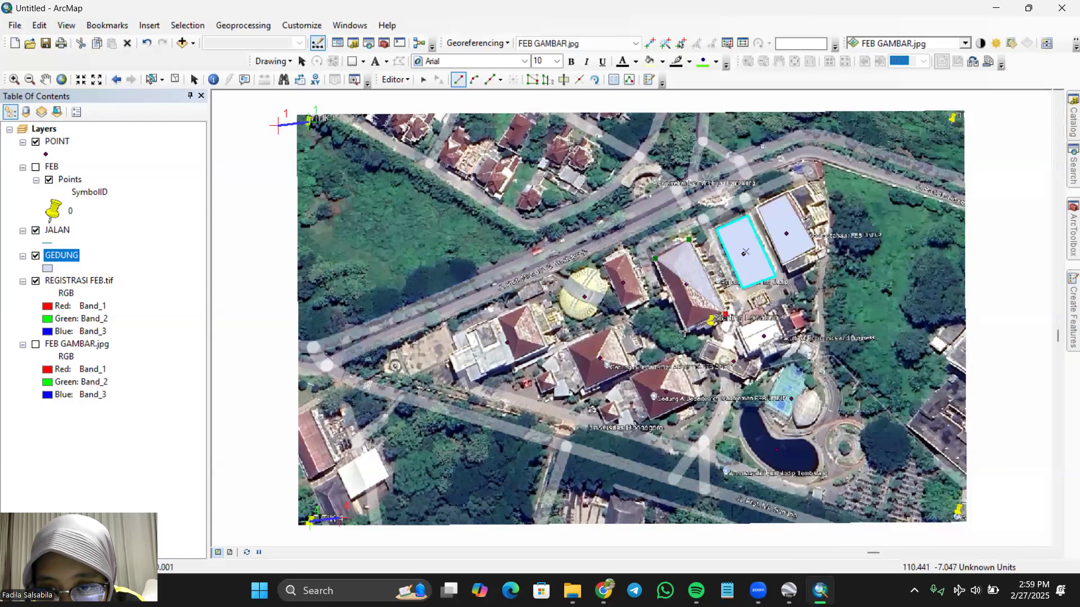
pyautogui.click(685, 331)
pyautogui.doubleClick(685, 332)
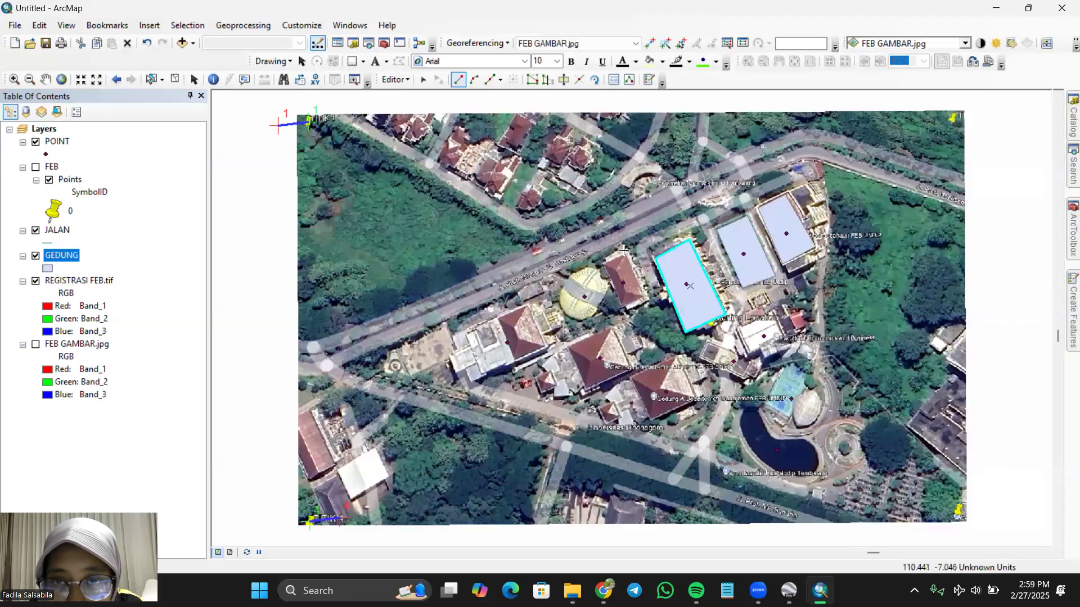
# - Draw four-cornered GEDUNG polygons over the narrow red-roofed building east of the yellow dome and over the dome itself
pyautogui.click(604, 262)
pyautogui.click(627, 256)
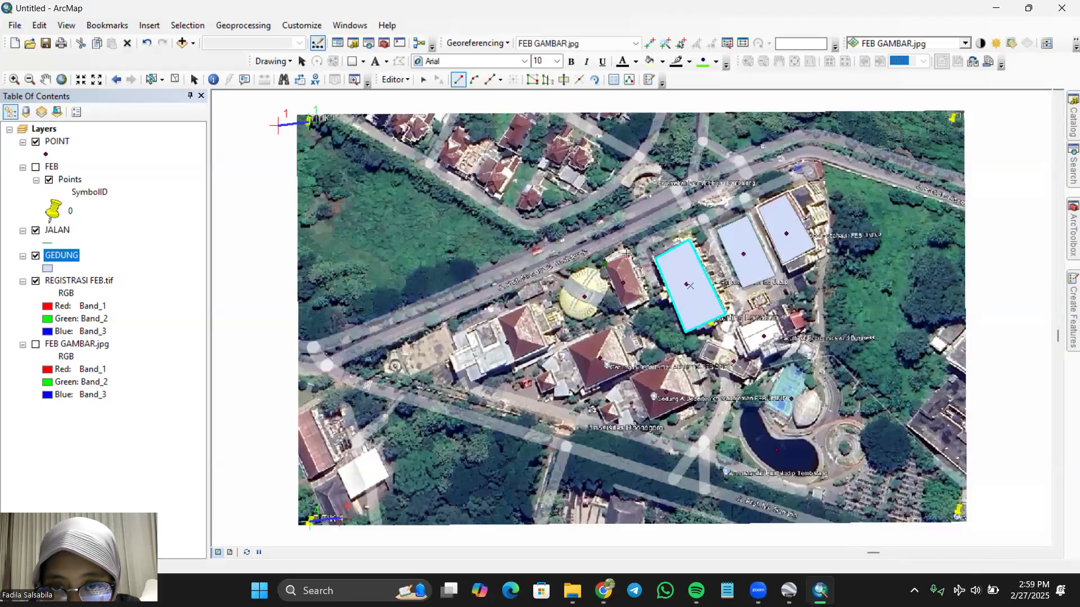
pyautogui.click(647, 304)
pyautogui.doubleClick(629, 313)
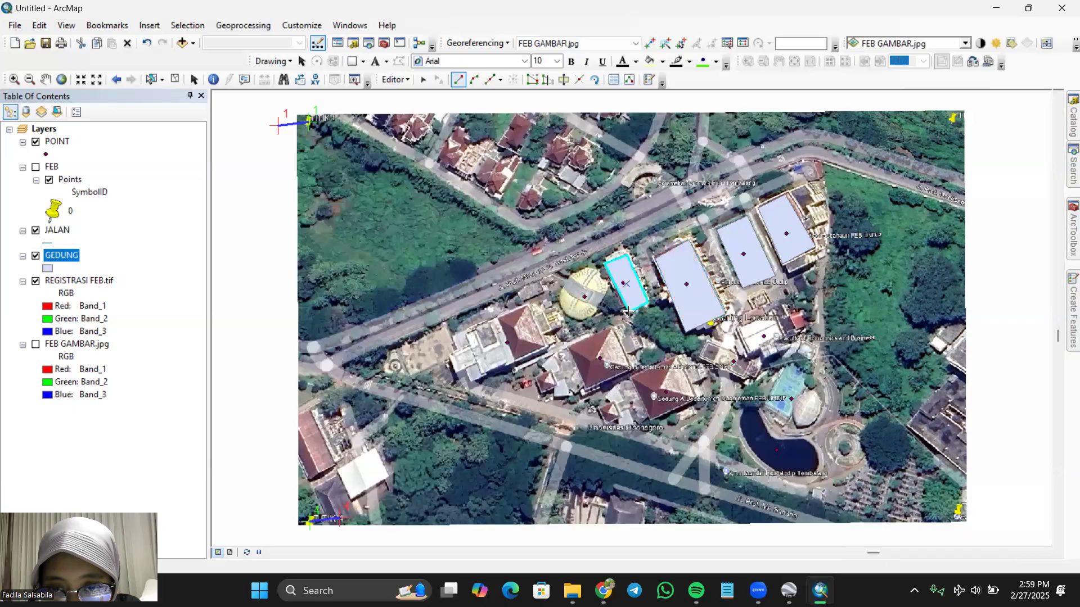
pyautogui.click(577, 272)
pyautogui.click(610, 289)
pyautogui.click(588, 321)
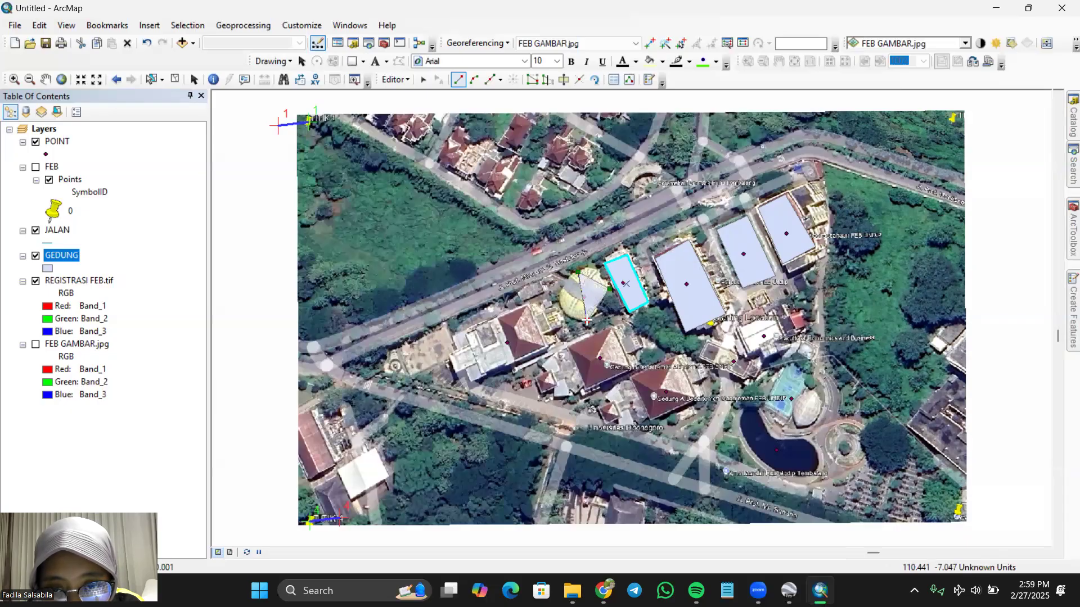
pyautogui.click(558, 300)
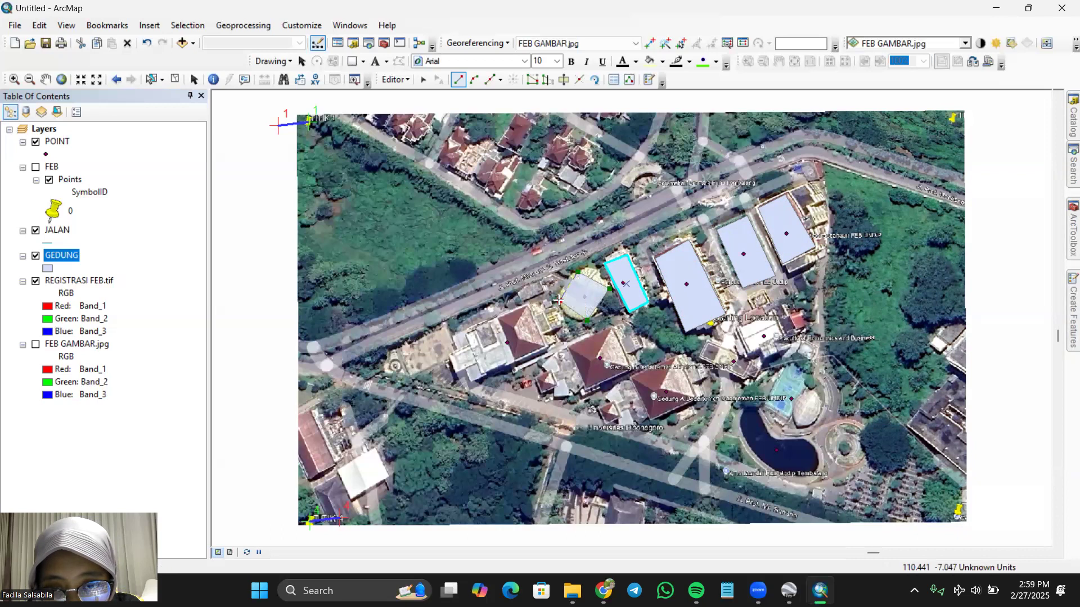
pyautogui.doubleClick(558, 300)
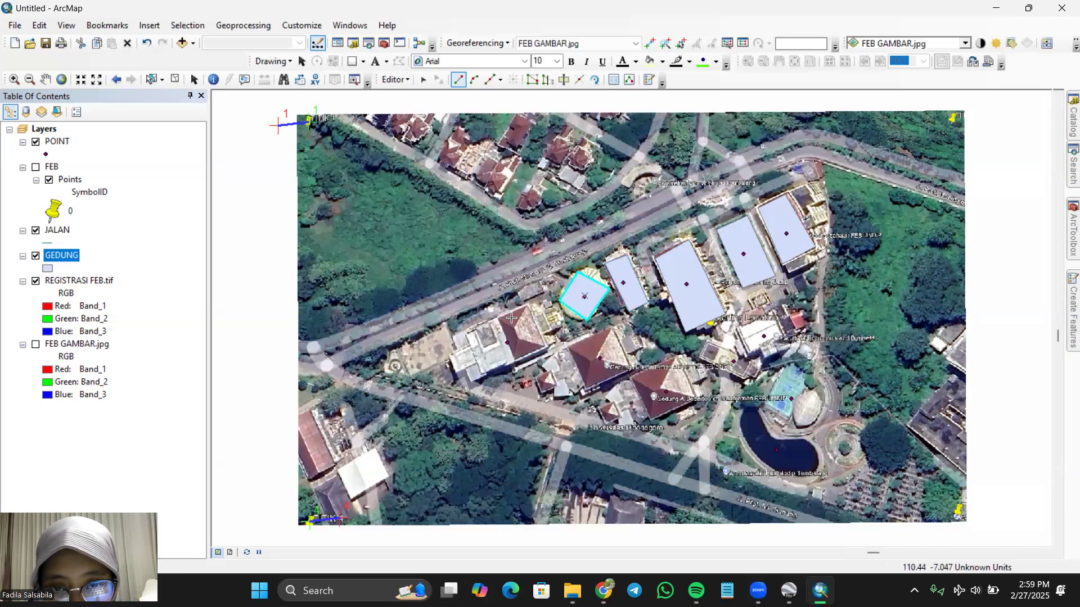
# - Draw a four-cornered GEDUNG polygon over the westernmost campus building, covering both its white and red roofs
pyautogui.click(530, 306)
pyautogui.click(452, 335)
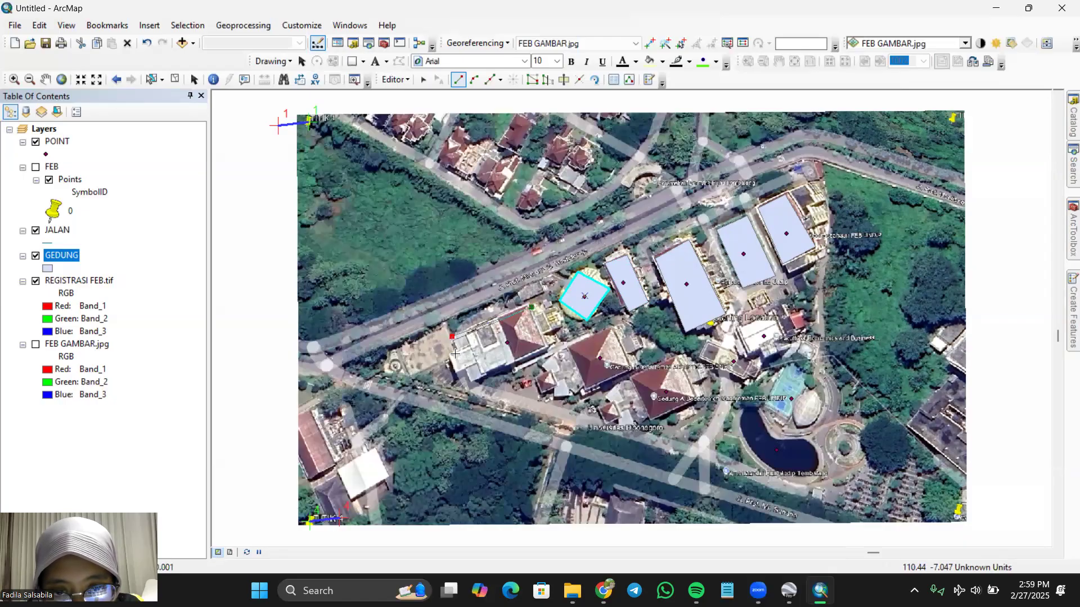
pyautogui.click(472, 381)
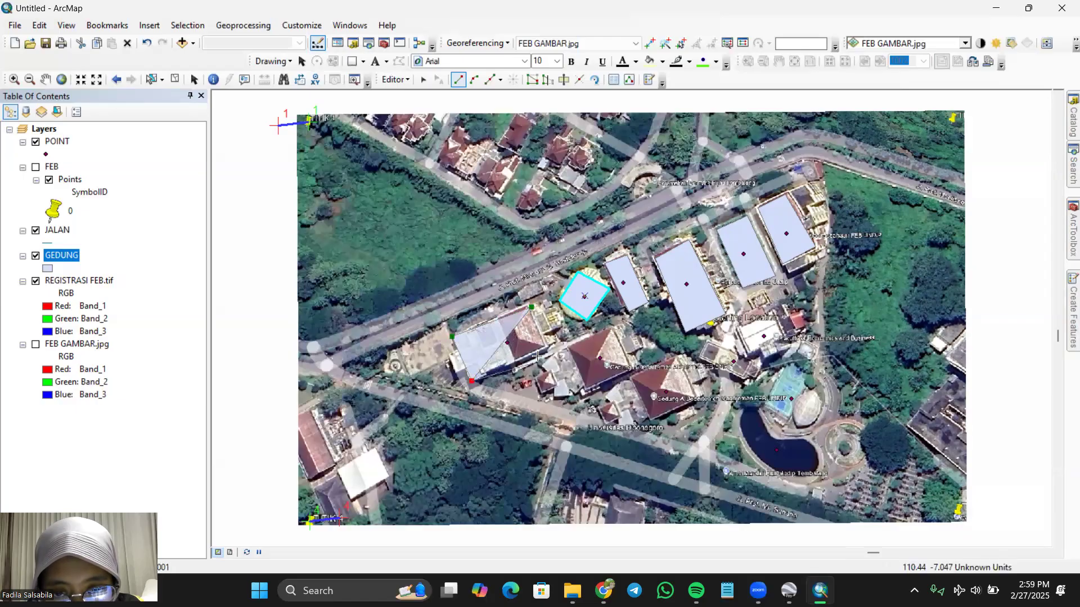
pyautogui.click(546, 349)
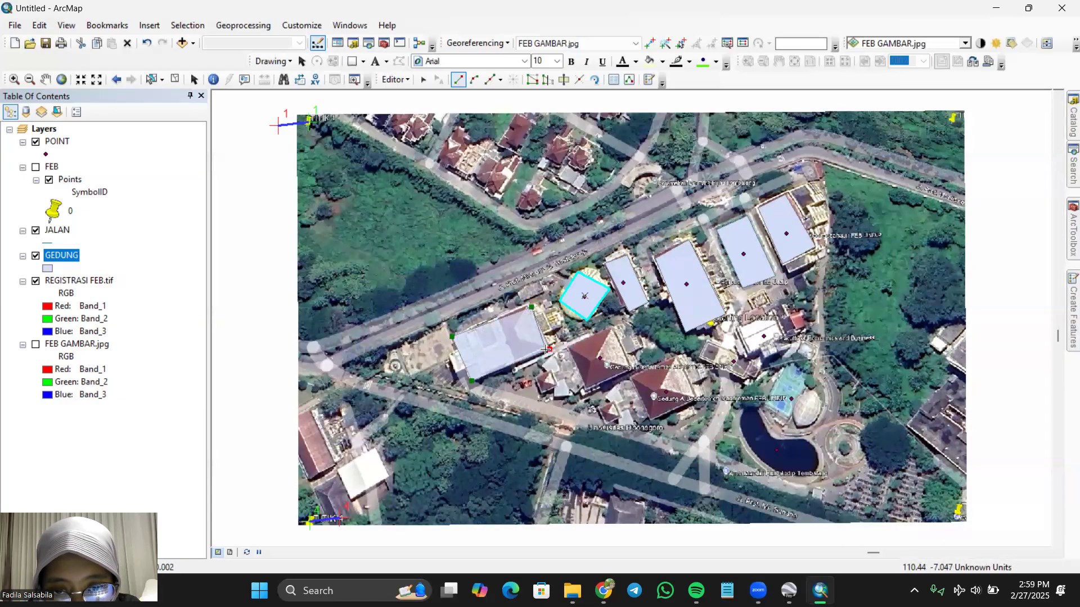
pyautogui.doubleClick(546, 349)
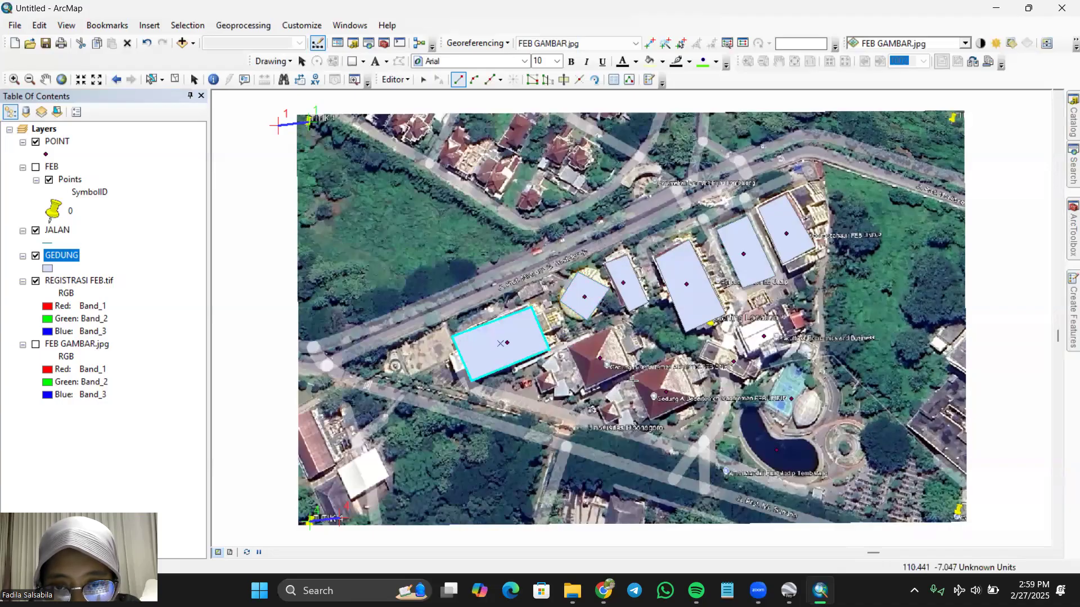
# - Draw four-cornered GEDUNG polygons over the two southern red-roofed buildings
pyautogui.click(566, 349)
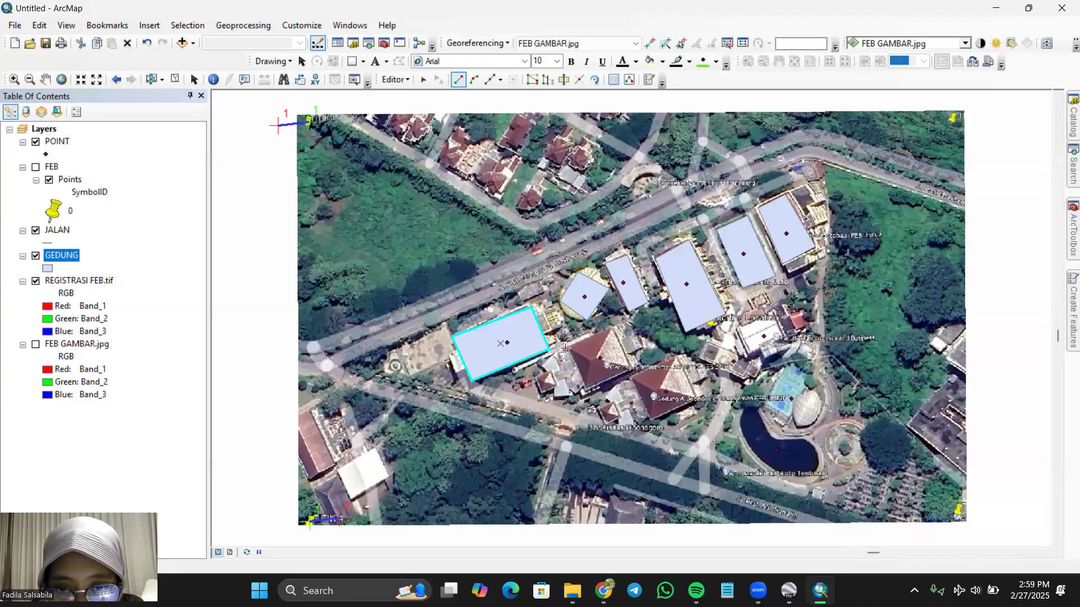
pyautogui.click(612, 326)
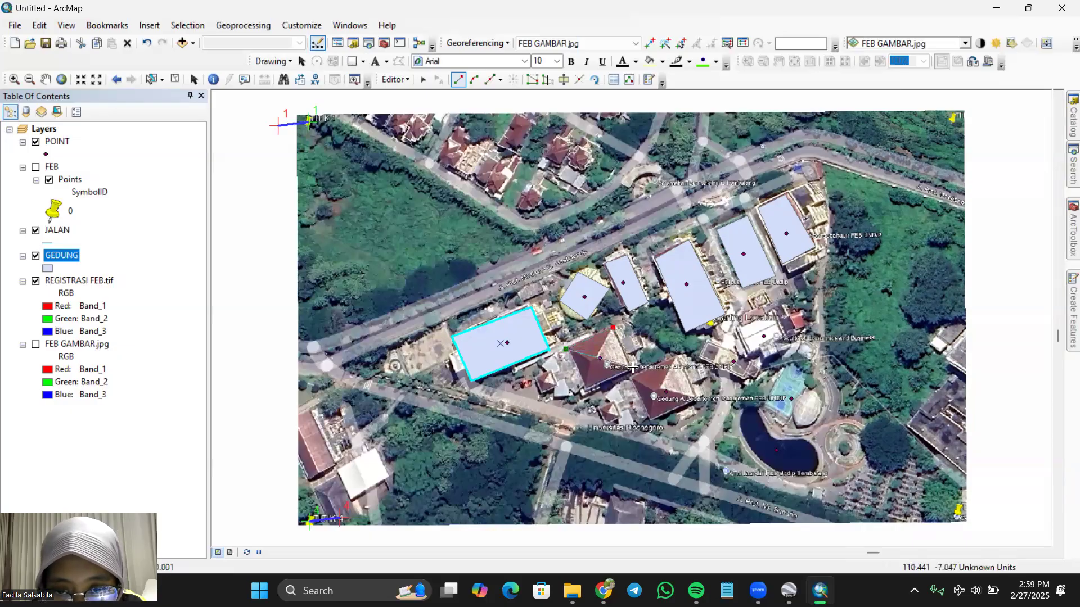
pyautogui.click(631, 369)
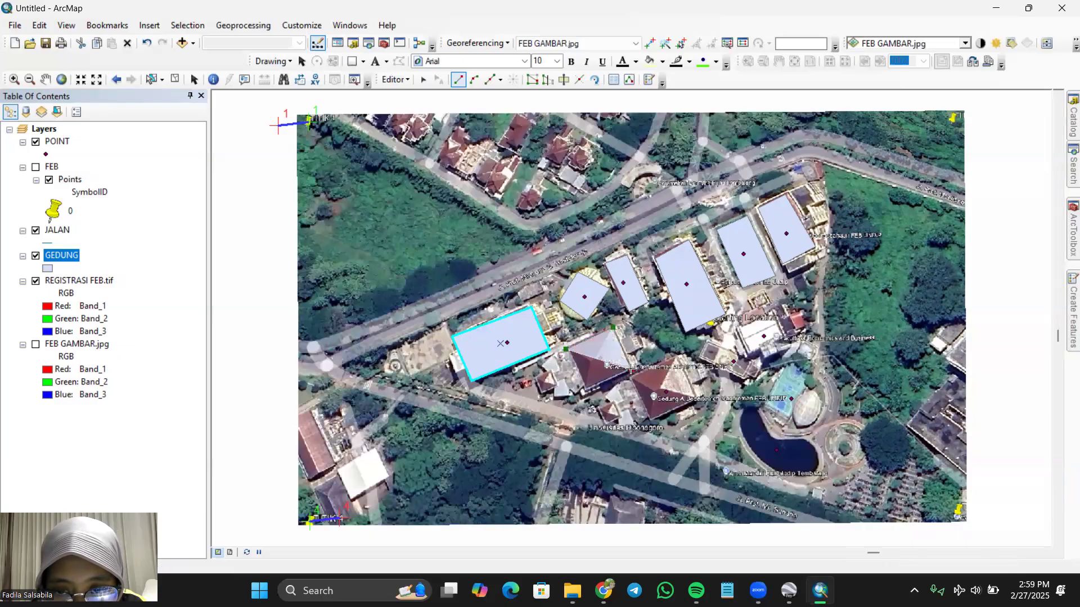
pyautogui.doubleClick(585, 391)
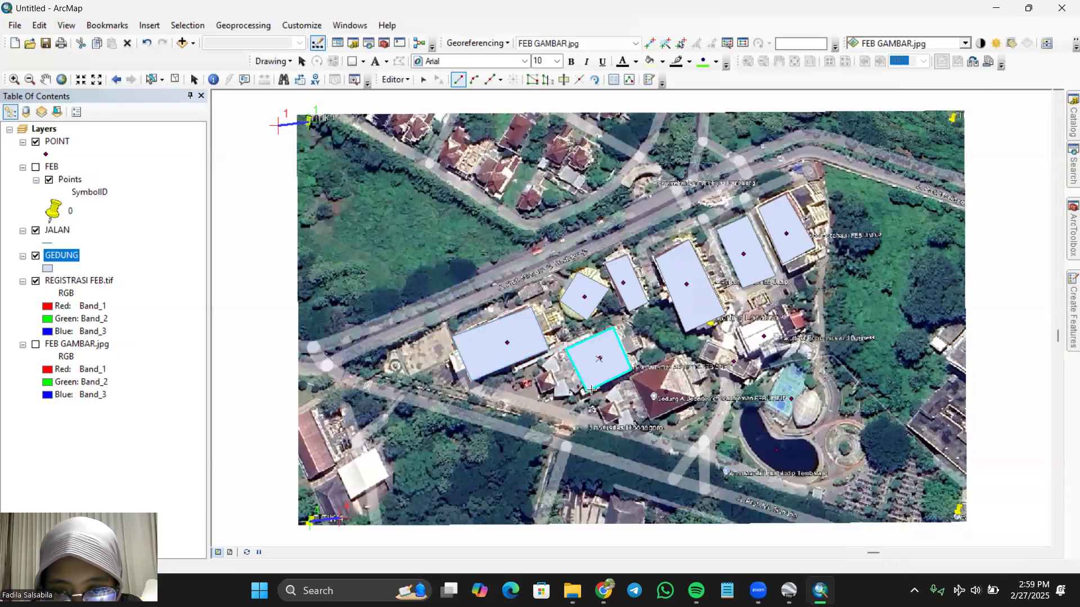
pyautogui.click(632, 381)
pyautogui.click(675, 356)
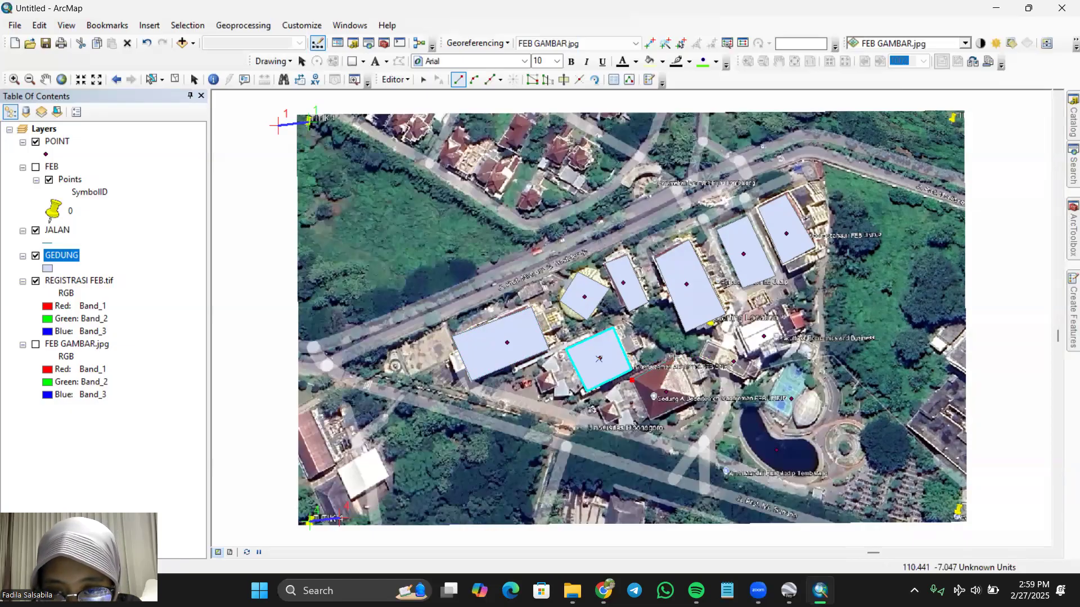
pyautogui.click(697, 404)
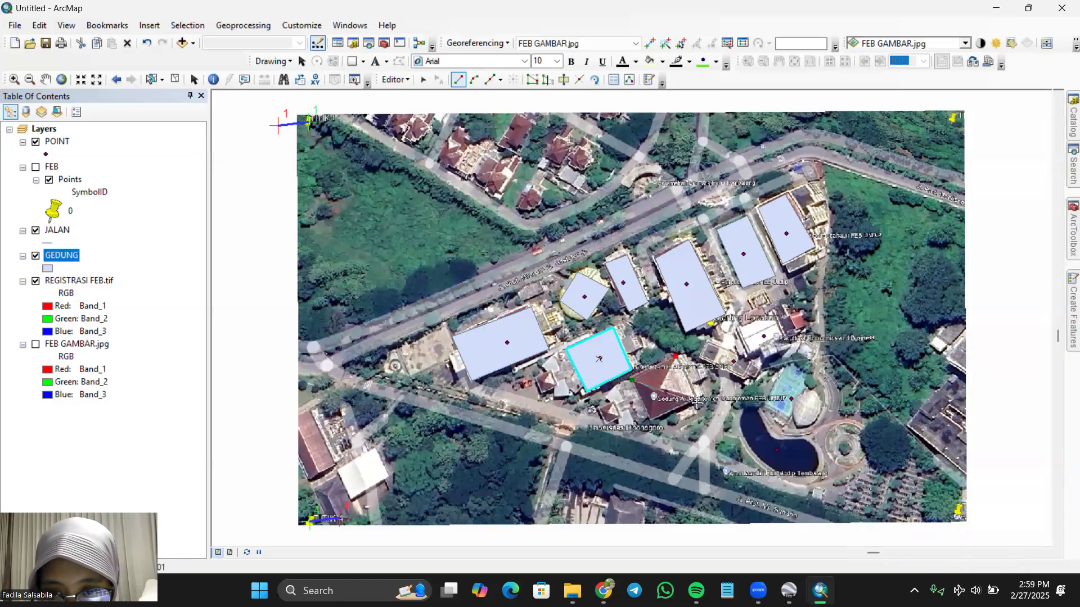
pyautogui.doubleClick(651, 420)
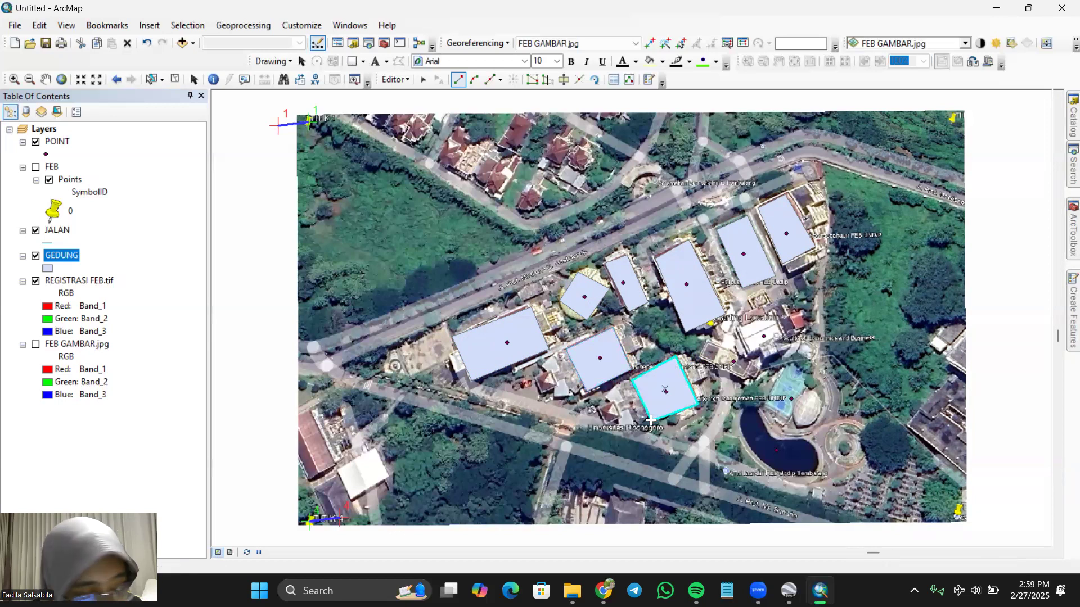
# - Draw a four-cornered GEDUNG polygon over the white building north of the blue pool
pyautogui.click(738, 326)
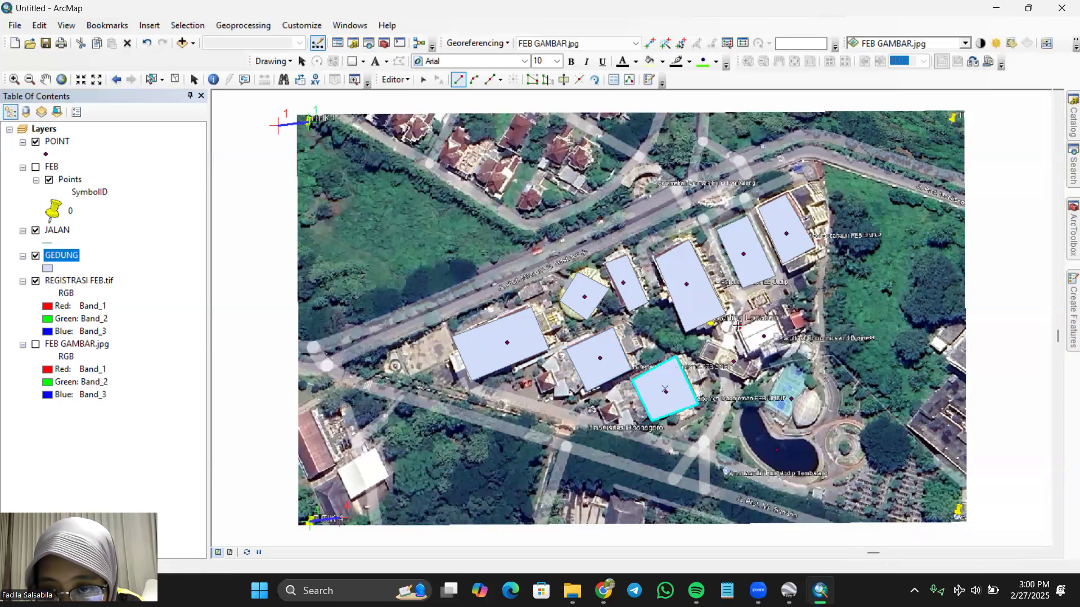
pyautogui.click(776, 308)
pyautogui.click(784, 336)
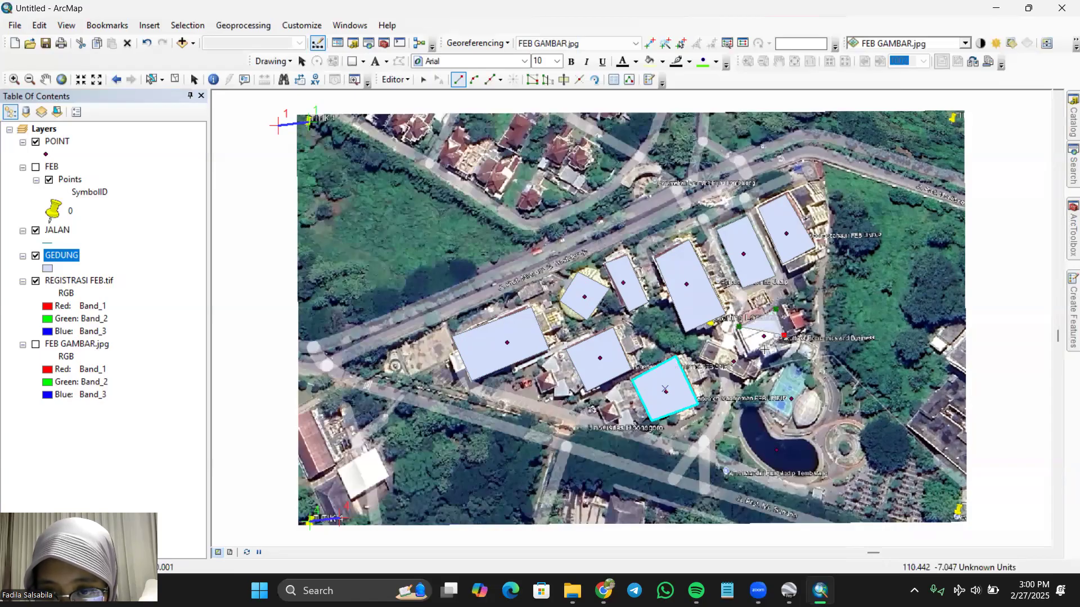
pyautogui.click(748, 356)
pyautogui.doubleClick(748, 356)
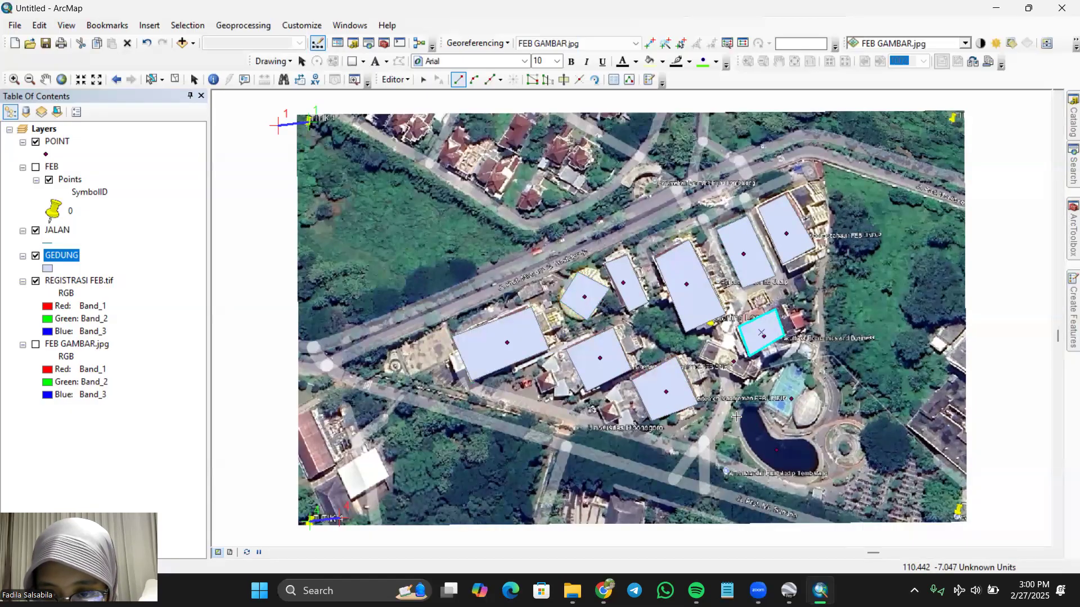
# - Draw a four-cornered GEDUNG polygon diagonally over the dark pond south of the blue pool
pyautogui.click(736, 416)
pyautogui.click(754, 403)
pyautogui.click(825, 458)
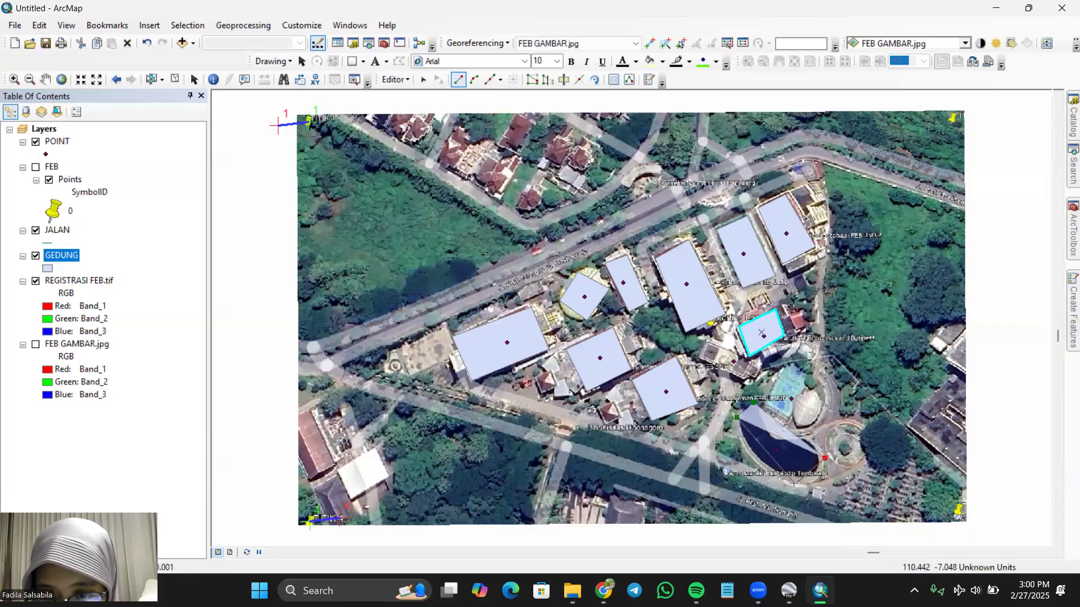
pyautogui.click(794, 483)
pyautogui.doubleClick(794, 483)
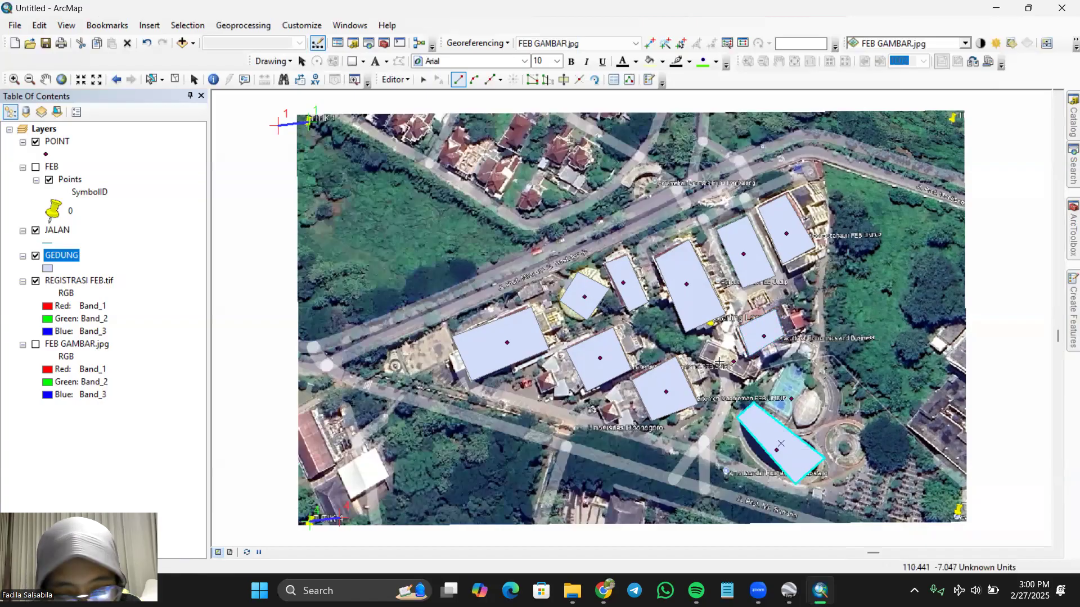
# - Draw a narrow four-cornered GEDUNG polygon over the small building just northwest of the blue pool
pyautogui.click(705, 341)
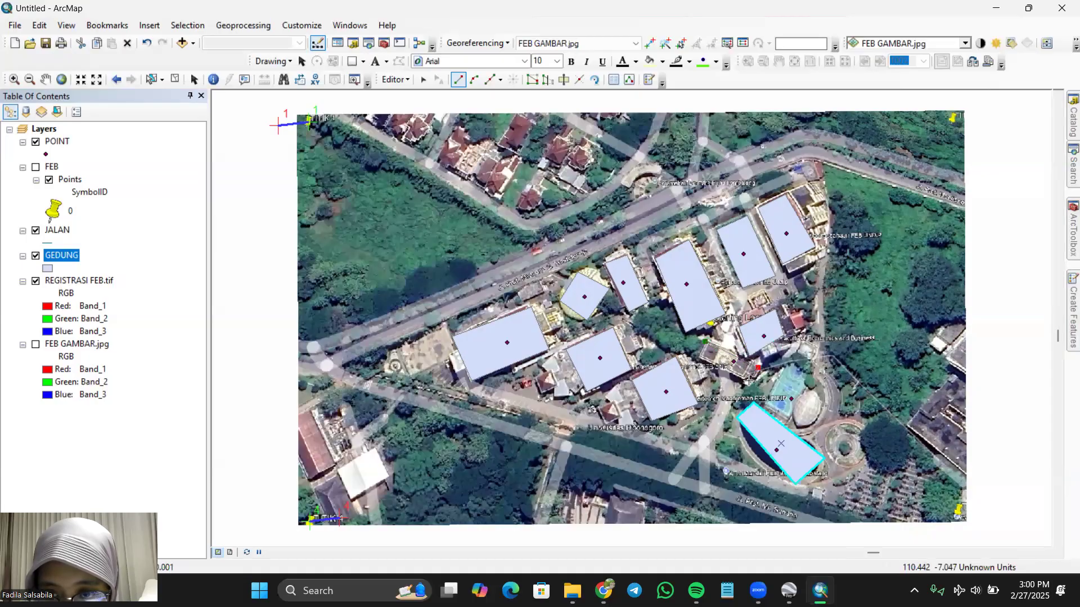
pyautogui.click(758, 367)
pyautogui.click(745, 382)
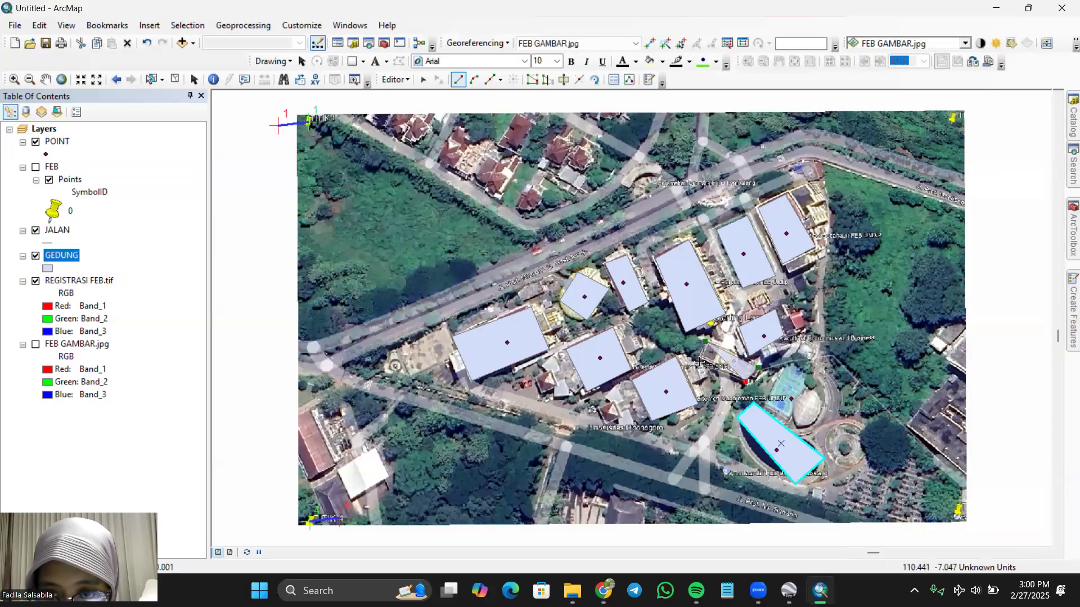
pyautogui.click(699, 362)
pyautogui.doubleClick(699, 361)
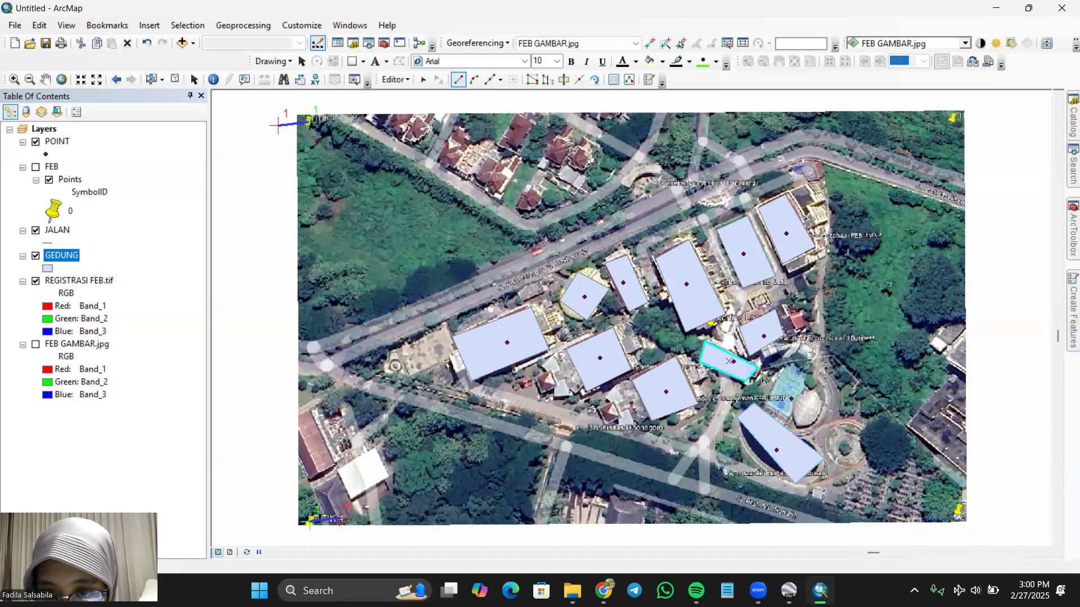
# - Draw a four-cornered GEDUNG polygon covering the blue pool and the white domed structure beside it
pyautogui.click(787, 360)
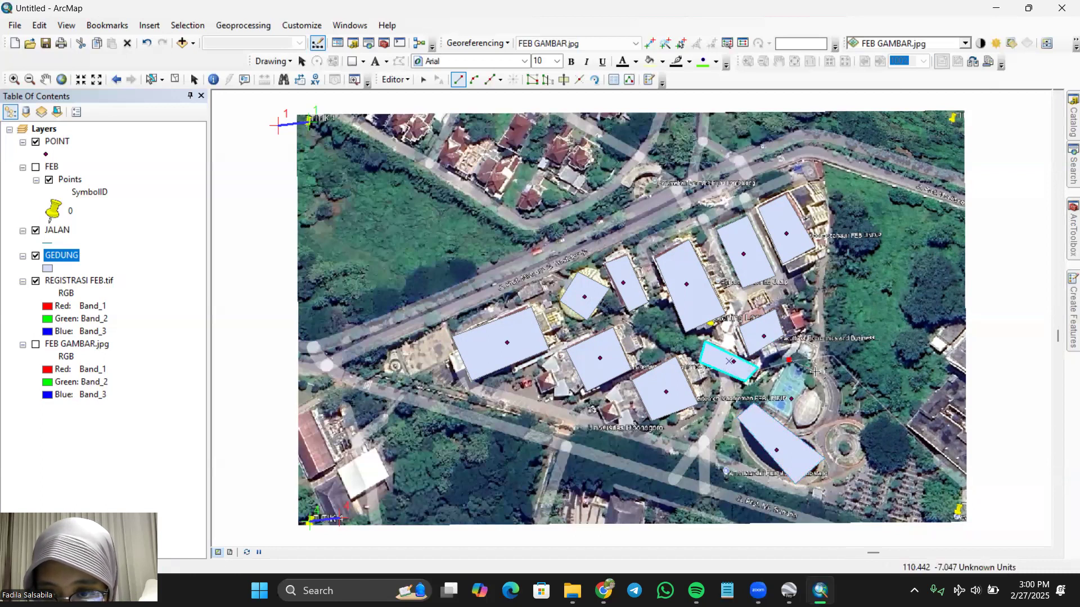
pyautogui.click(828, 380)
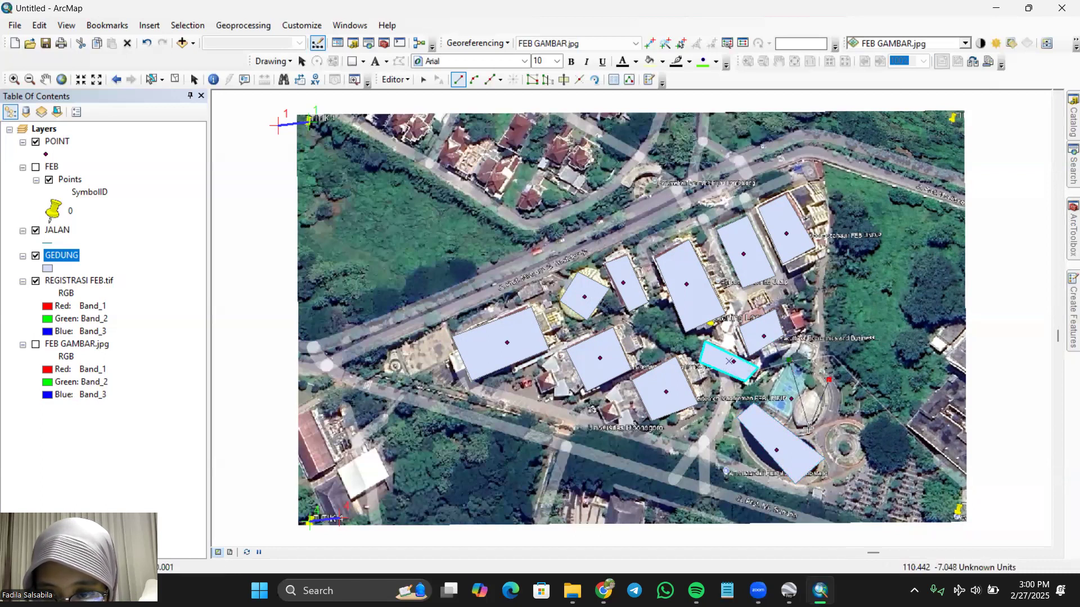
pyautogui.click(809, 432)
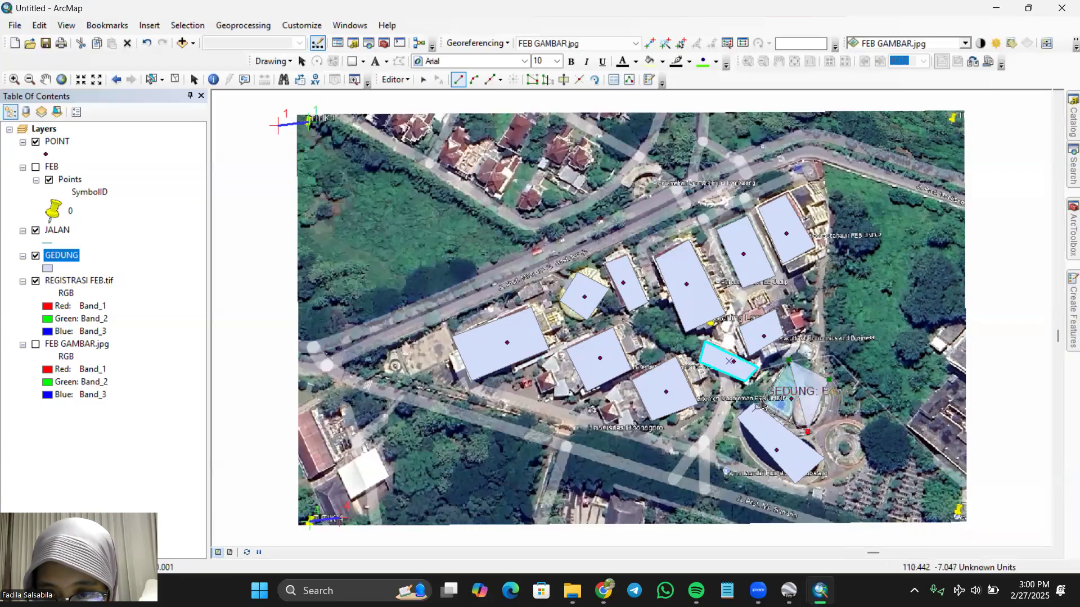
pyautogui.doubleClick(760, 401)
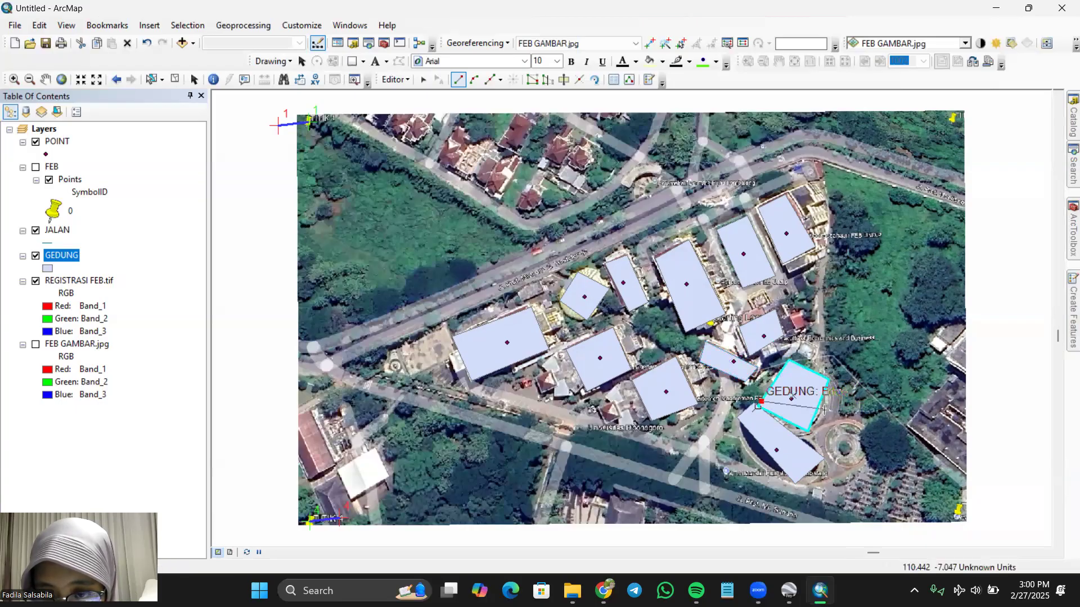
pyautogui.doubleClick(762, 400)
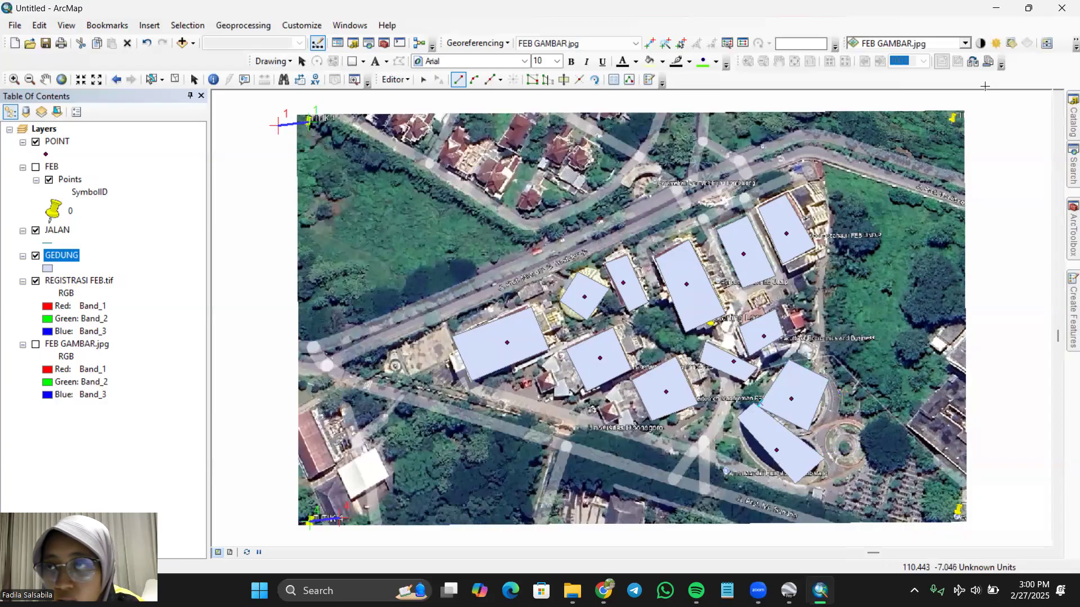
# - Draw a JALAN line north between the two central buildings, bending northeast along the campus's northern edge to its northeast corner
pyautogui.moveTo(1071, 306)
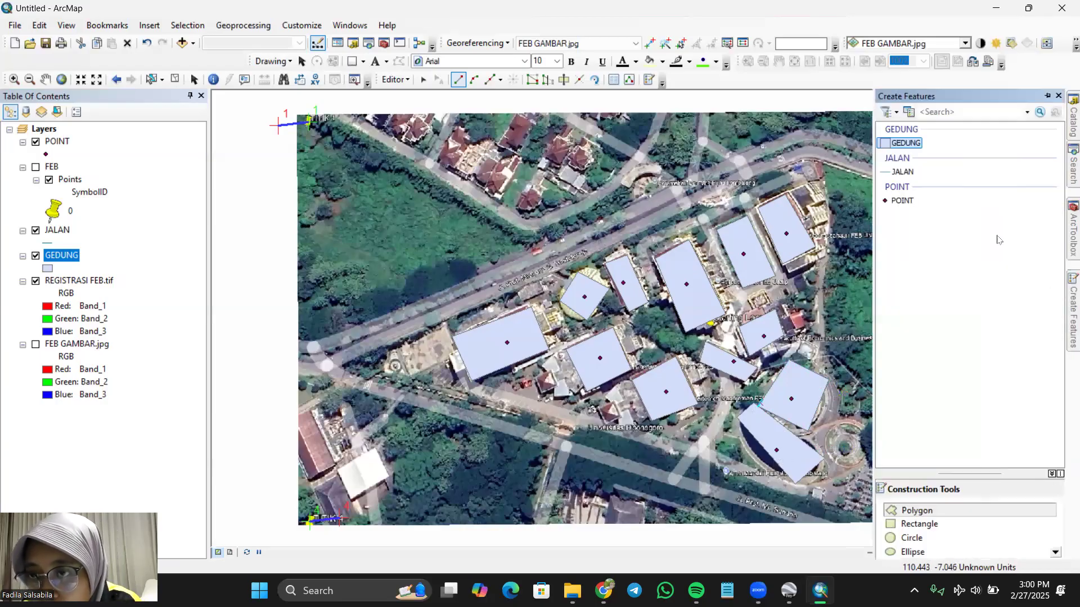
pyautogui.doubleClick(904, 172)
pyautogui.click(701, 66)
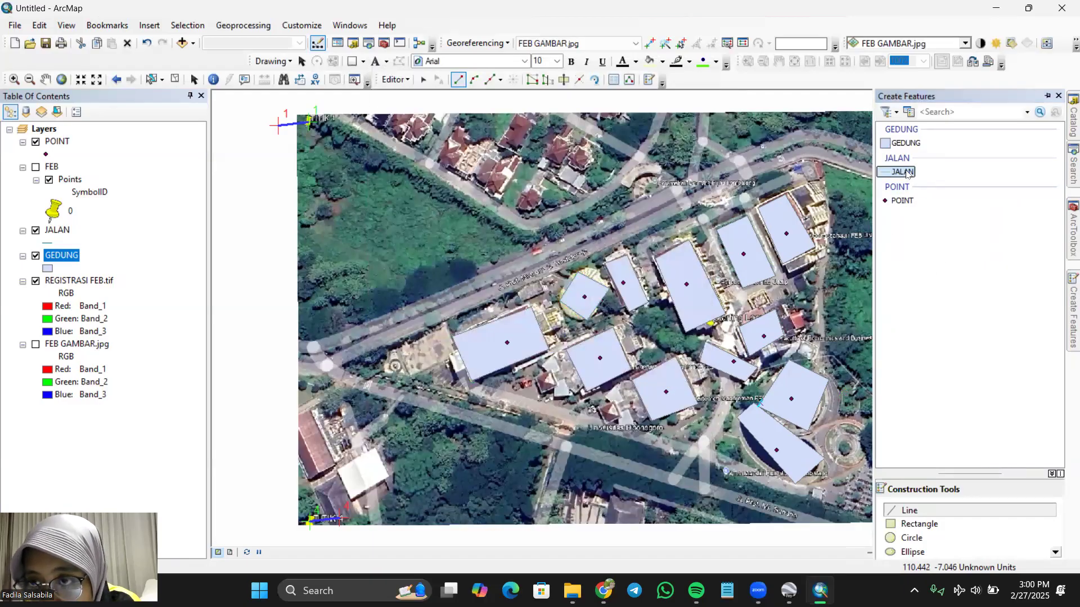
pyautogui.click(904, 172)
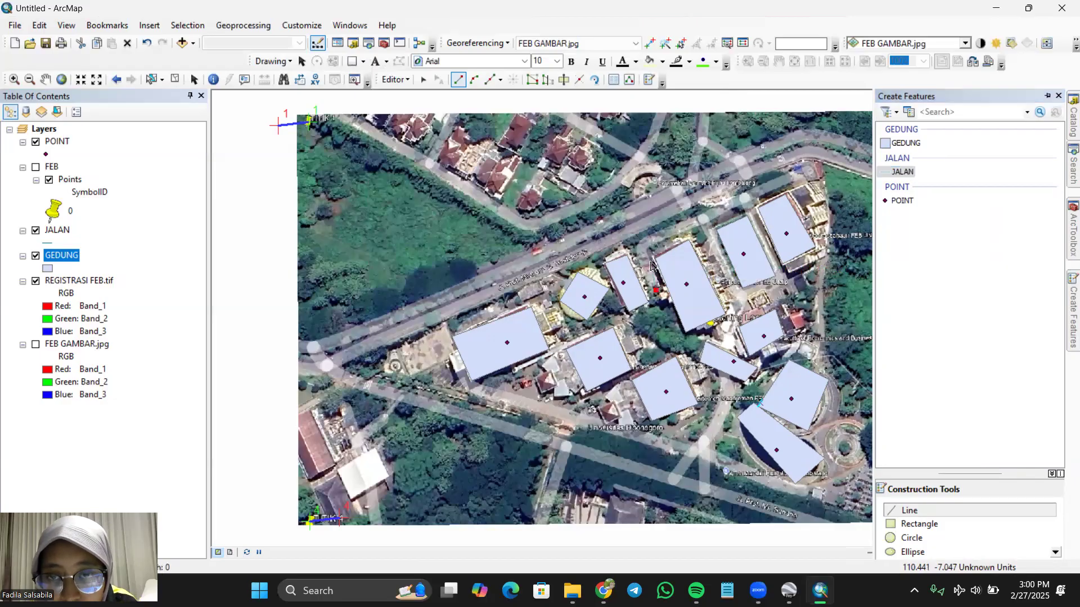
pyautogui.click(641, 246)
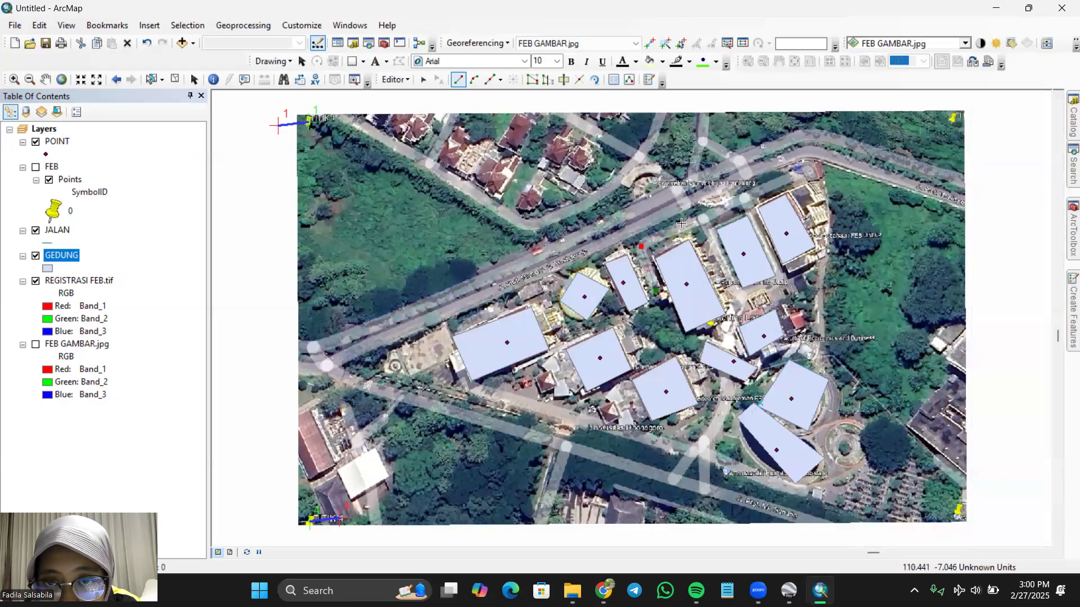
pyautogui.click(814, 166)
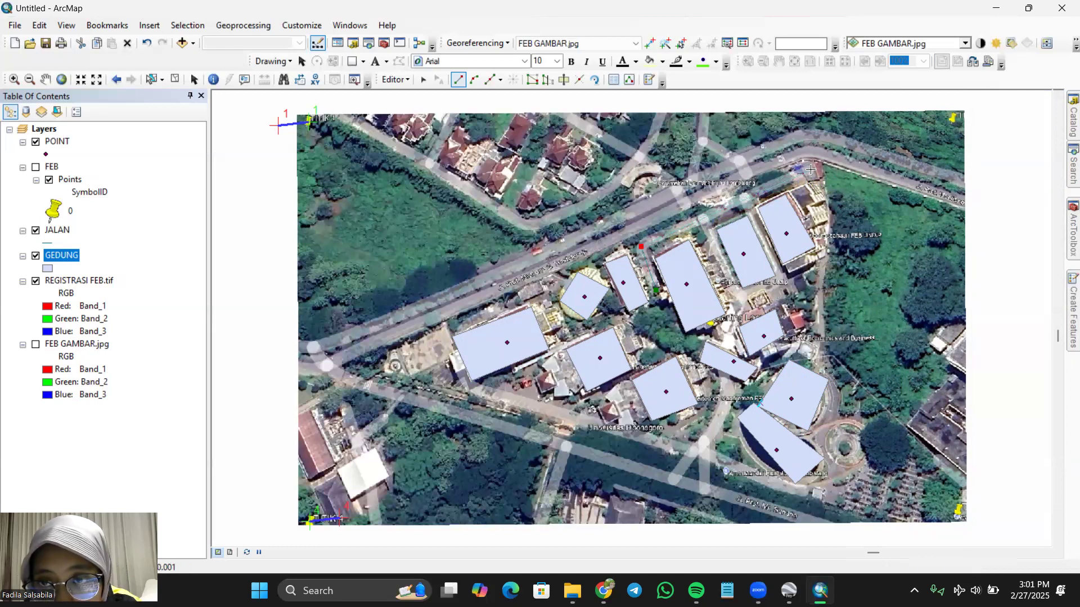
pyautogui.doubleClick(808, 170)
# - Draw two JALAN lines from the northern road, one along each side of the second-easternmost building, extending the eastern one southwest to the small building
pyautogui.click(701, 223)
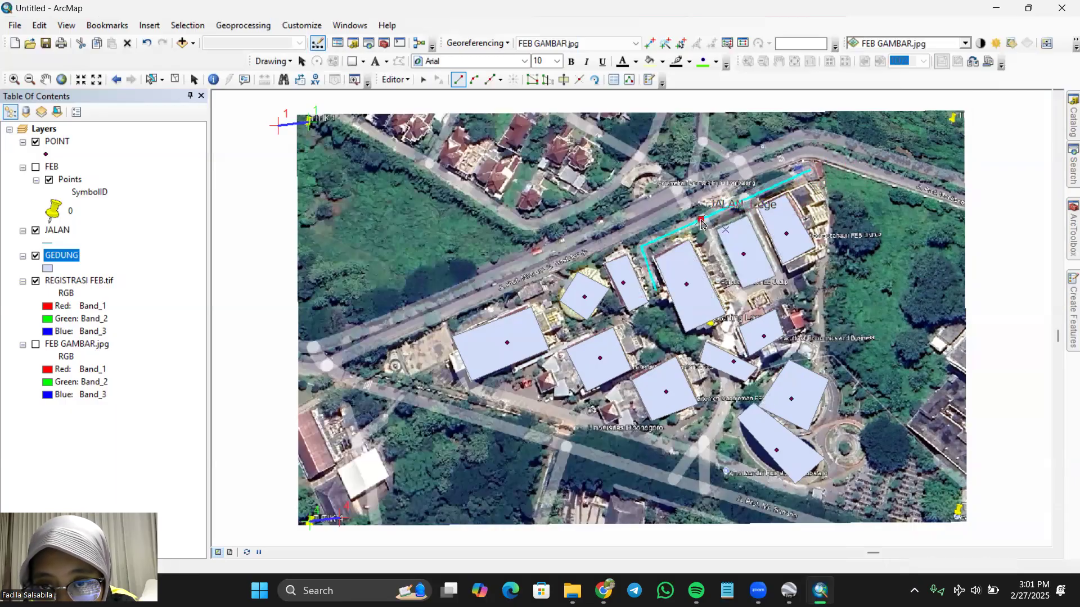
pyautogui.doubleClick(742, 305)
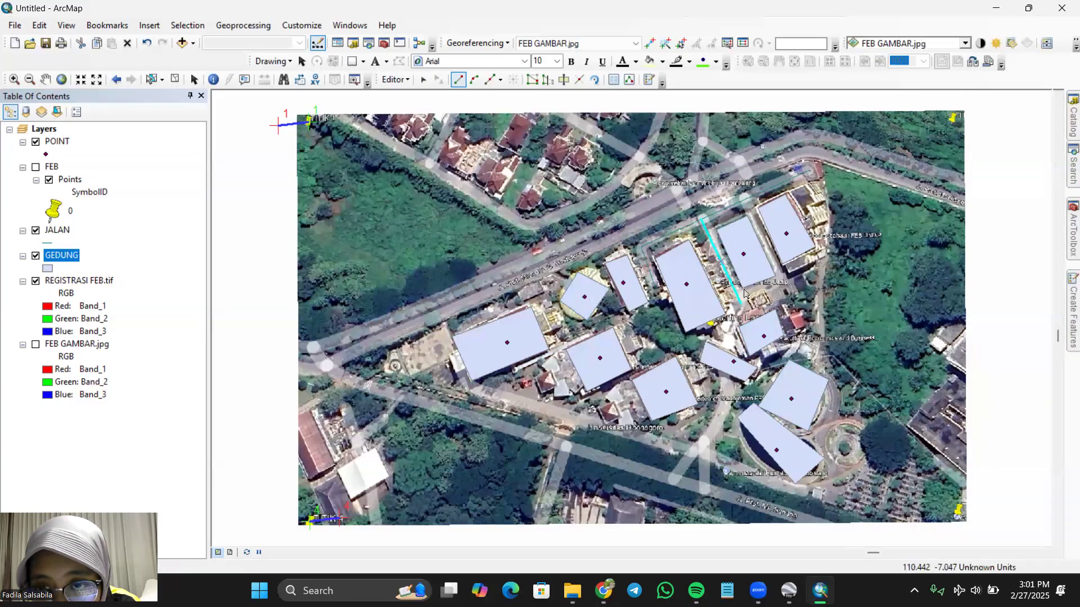
pyautogui.click(747, 199)
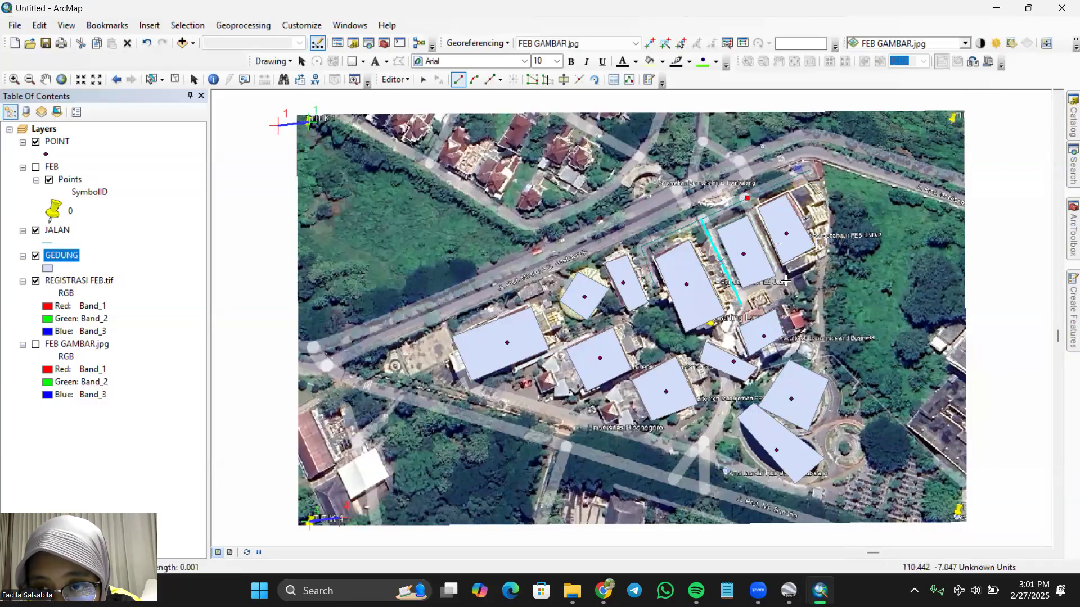
pyautogui.click(782, 280)
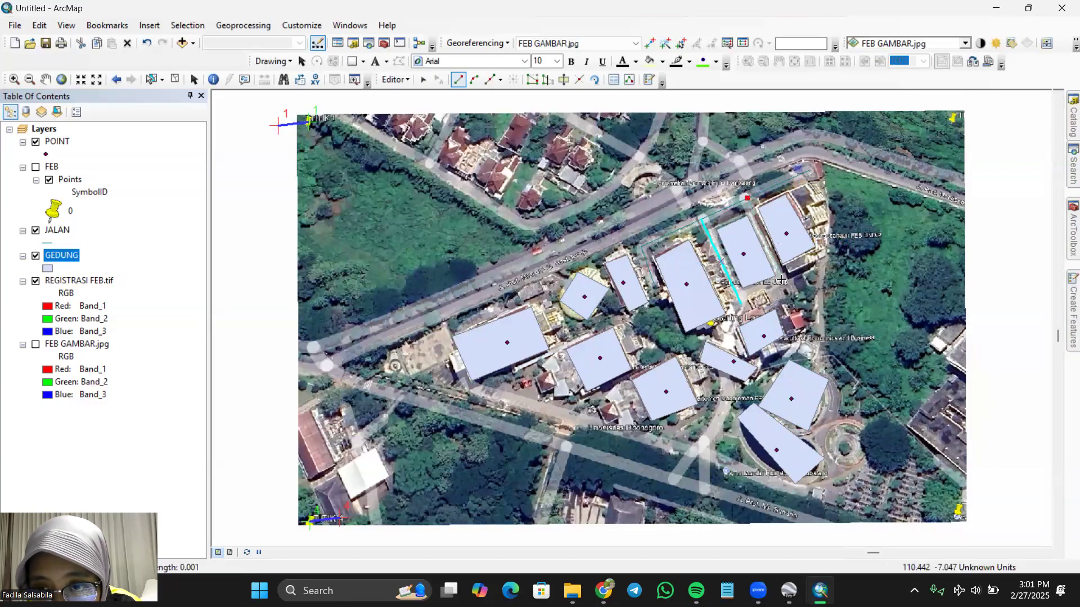
pyautogui.click(742, 304)
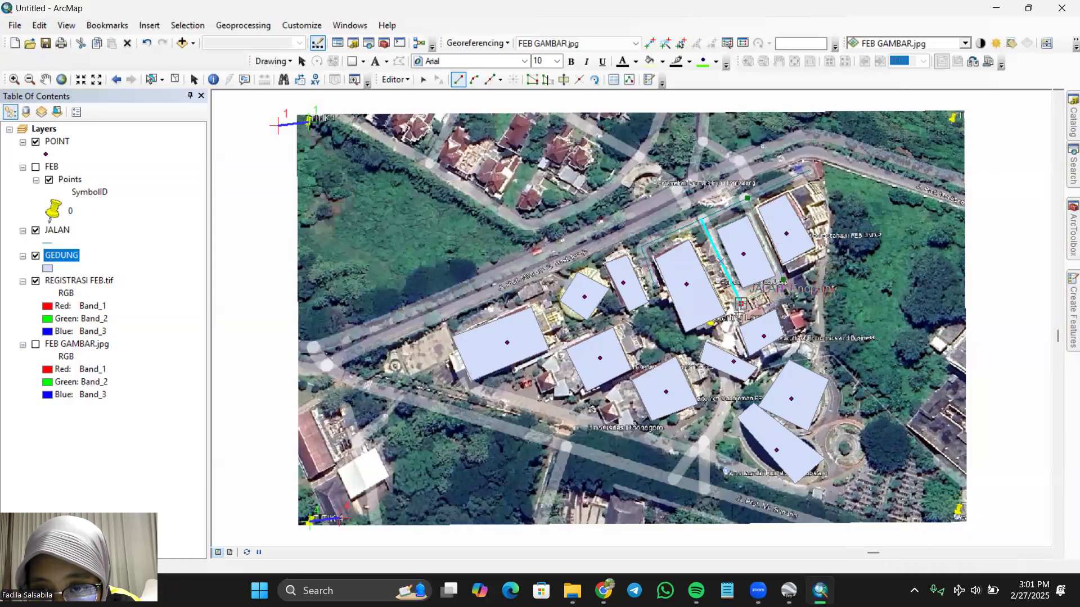
pyautogui.doubleClick(727, 342)
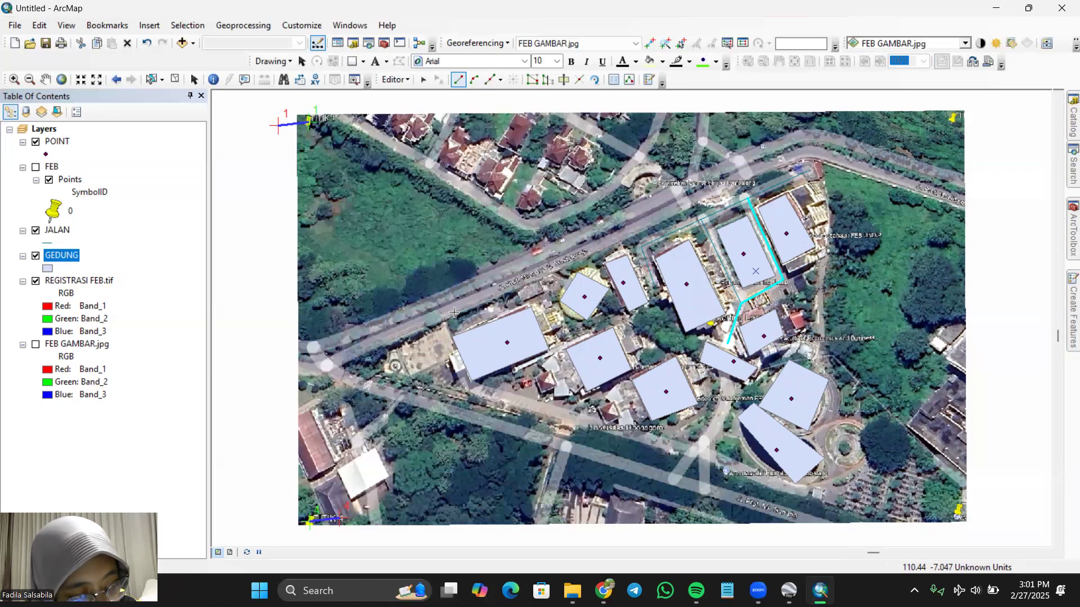
# - Draw a JALAN line around the westernmost building, along the southern campus road and up to the small building northwest of the pool
pyautogui.click(507, 305)
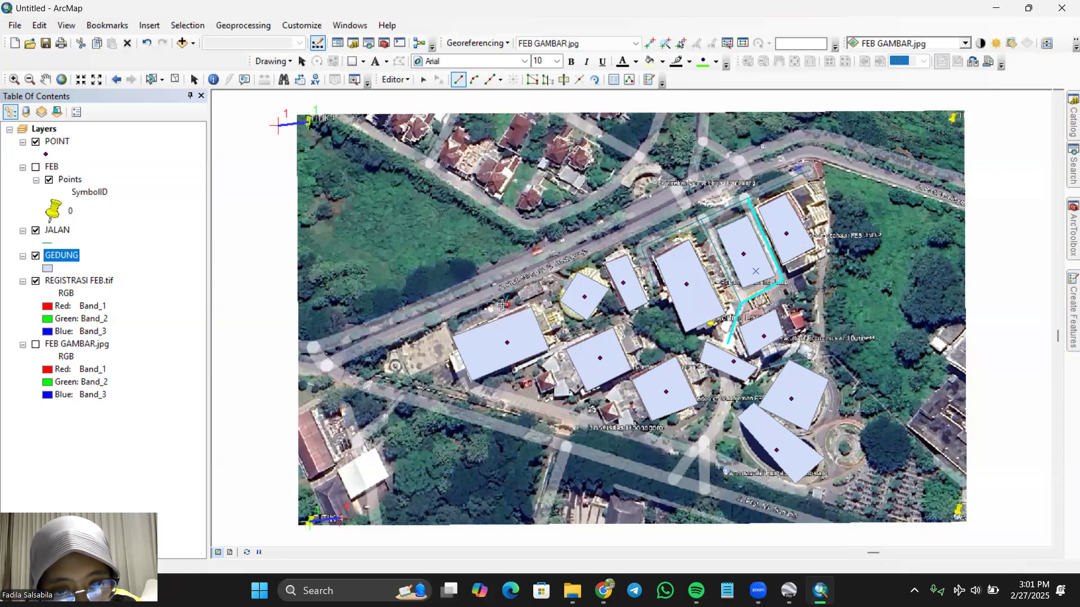
pyautogui.click(459, 326)
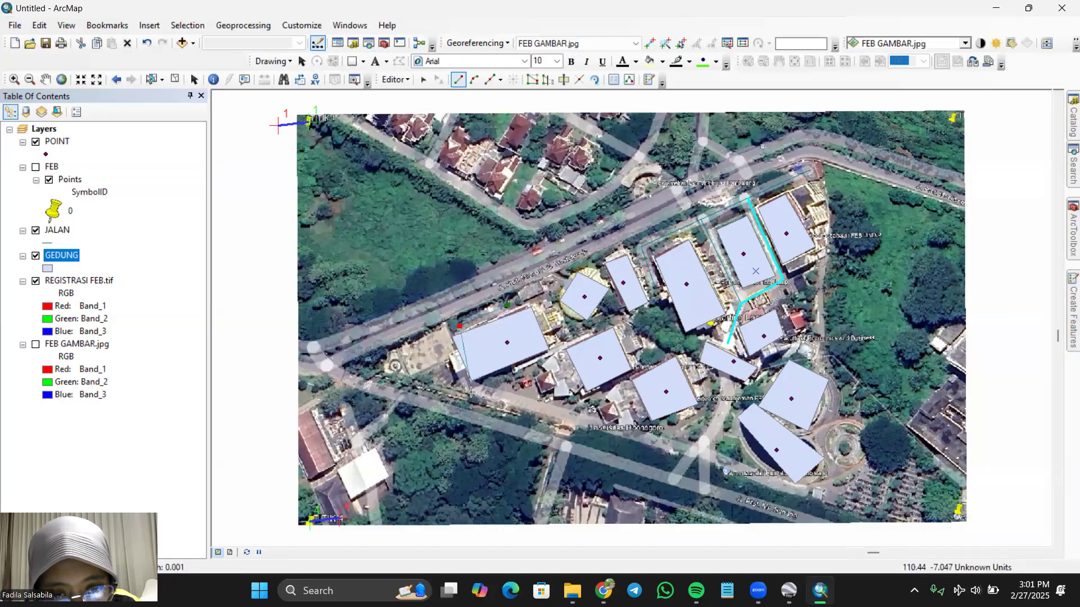
pyautogui.click(453, 367)
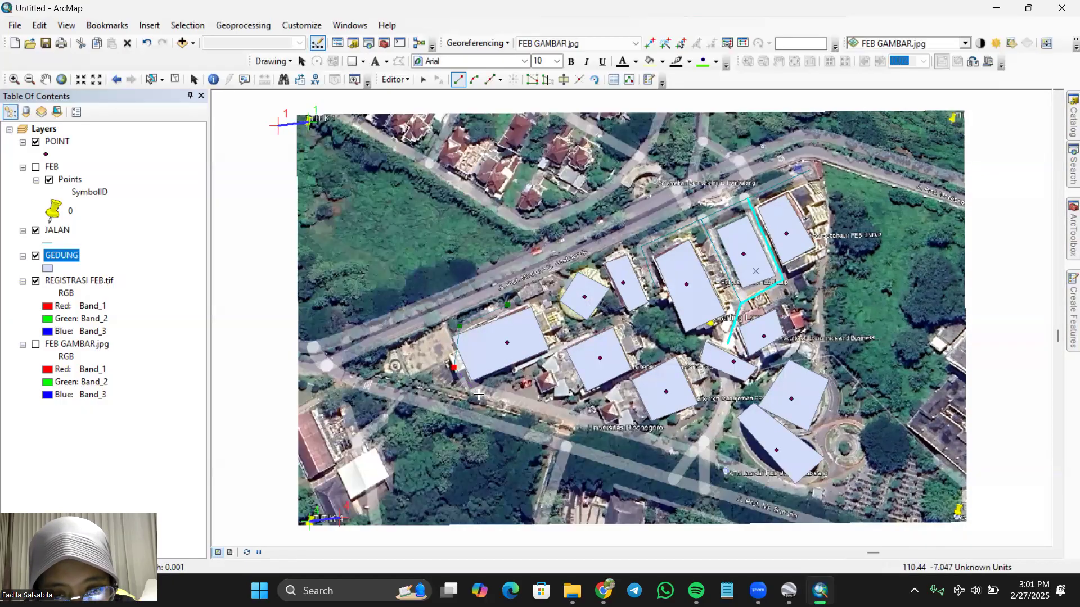
pyautogui.click(479, 395)
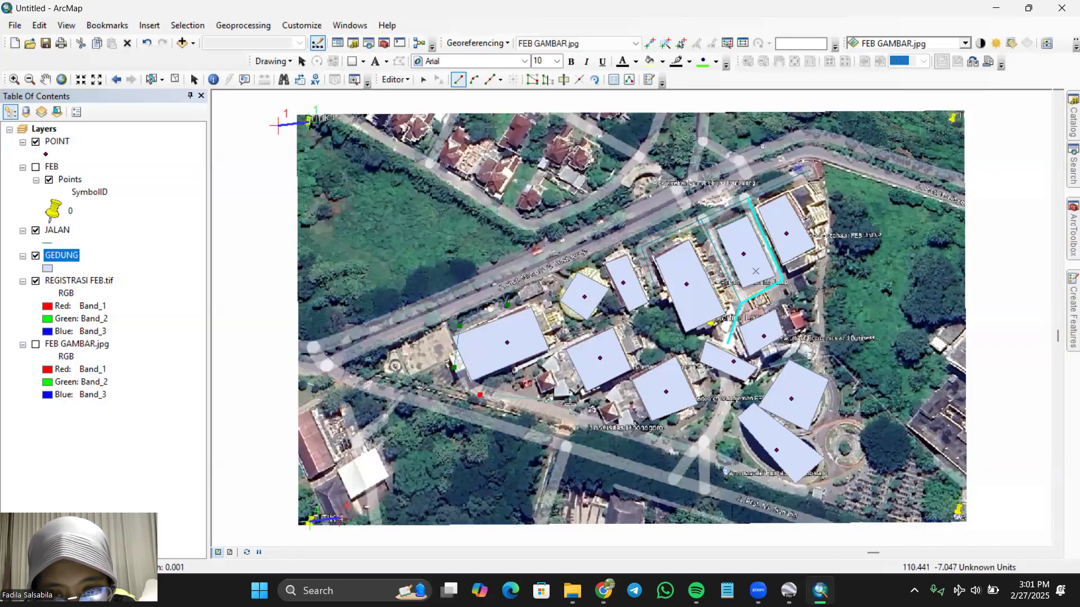
pyautogui.click(700, 454)
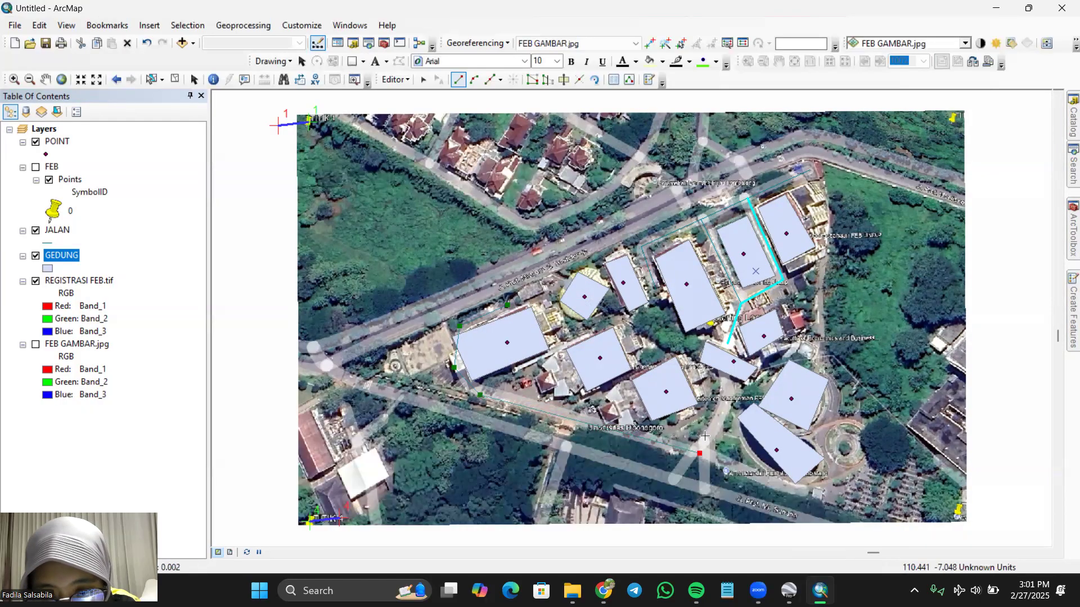
pyautogui.click(720, 414)
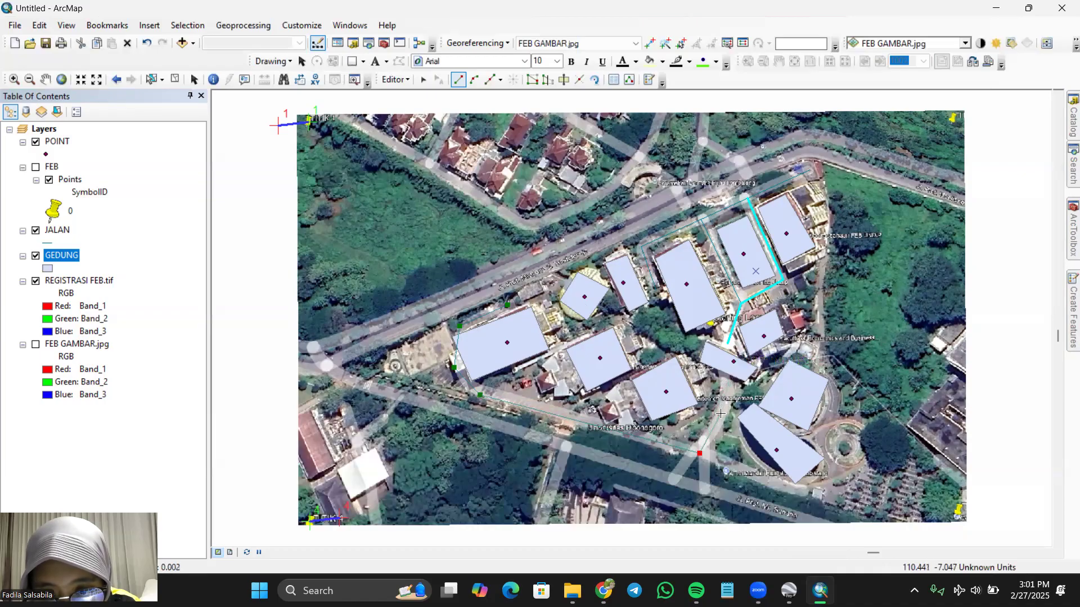
pyautogui.click(730, 375)
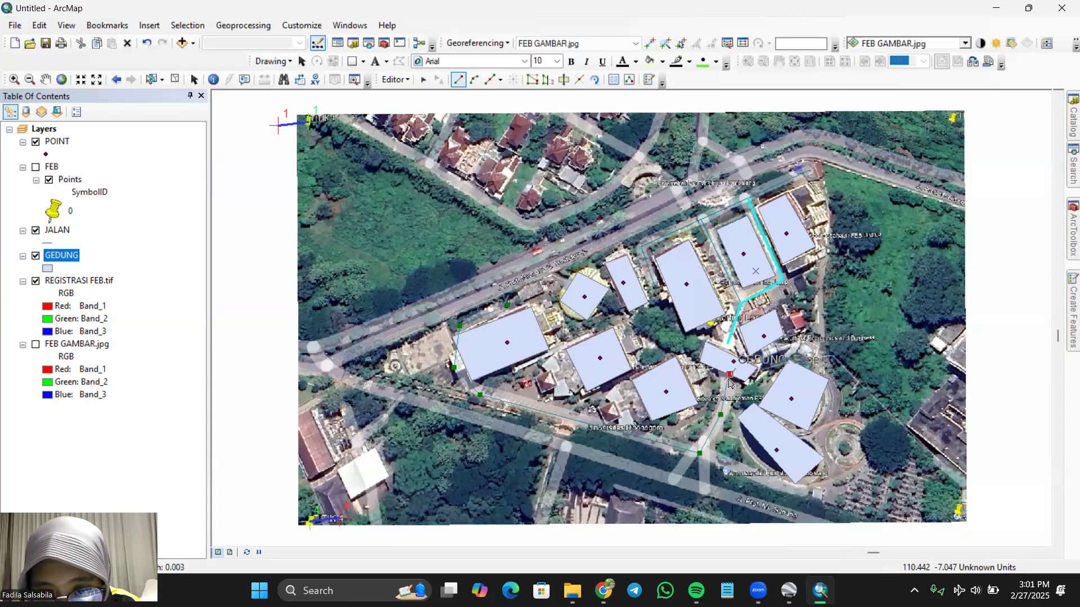
pyautogui.doubleClick(729, 383)
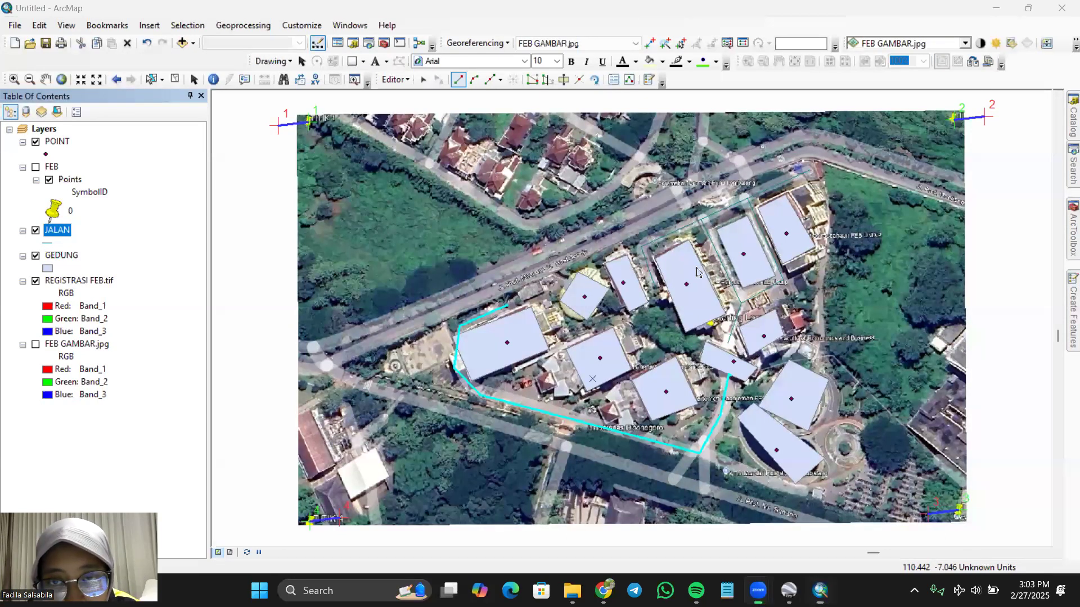
# - Open the JALAN layer's symbol settings and choose the Major Road line symbol
pyautogui.rightClick(52, 234)
pyautogui.rightClick(51, 234)
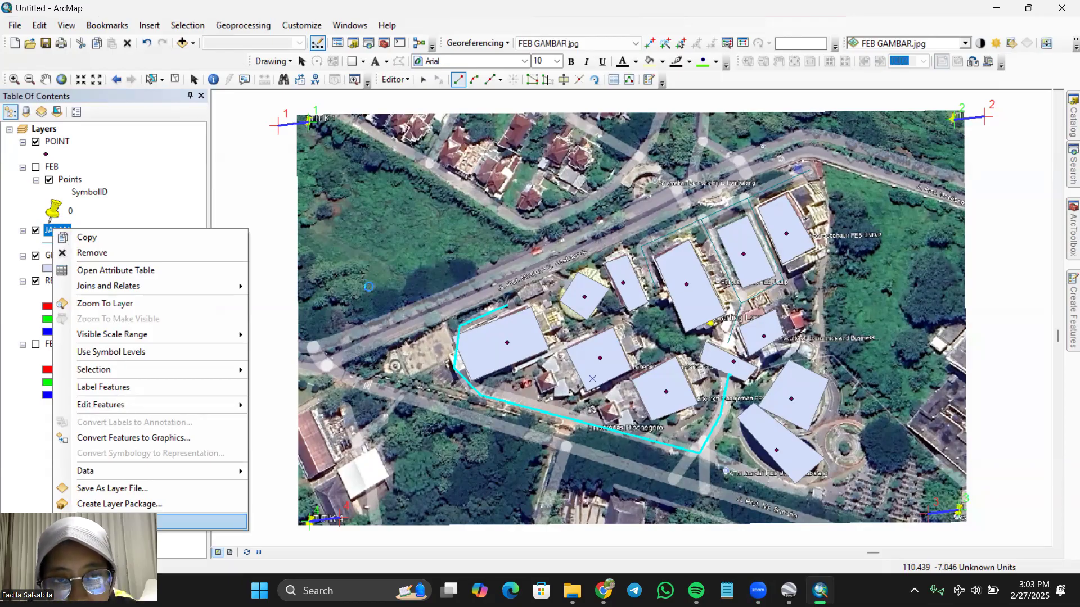
pyautogui.click(453, 242)
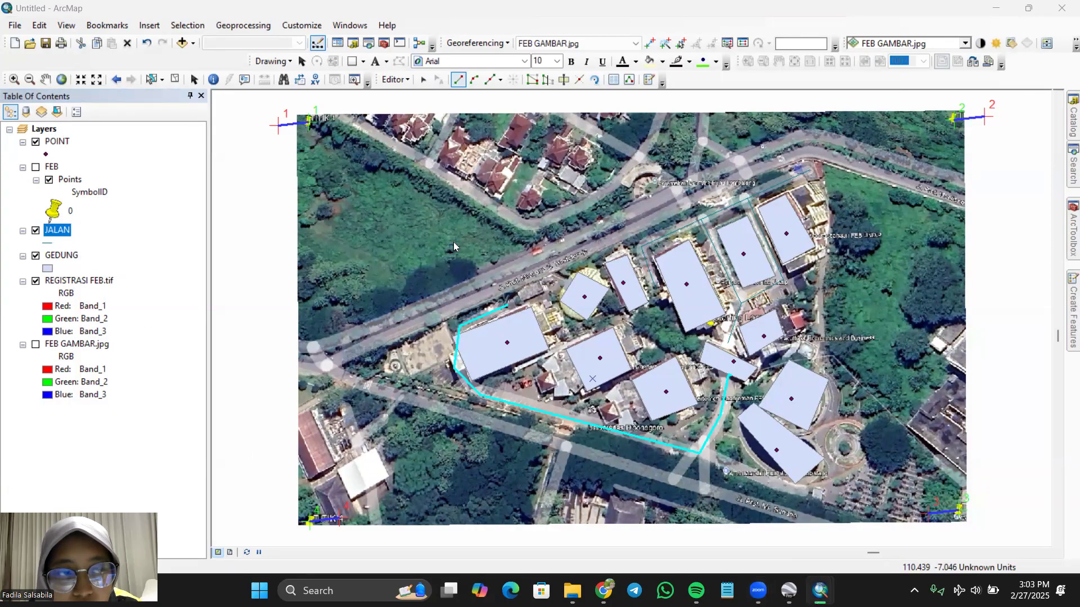
pyautogui.click(466, 205)
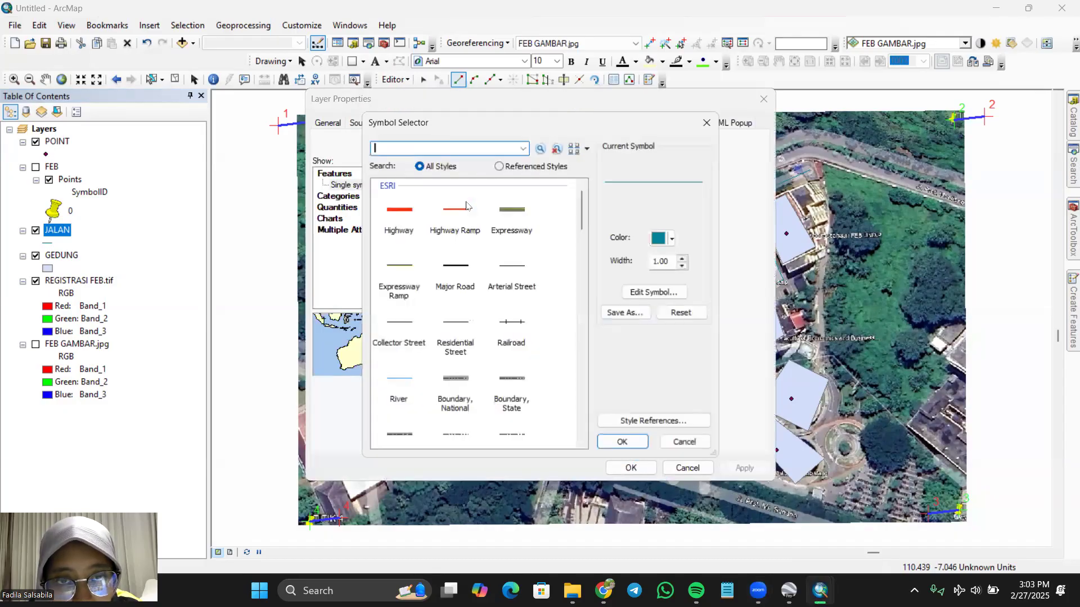
pyautogui.click(453, 269)
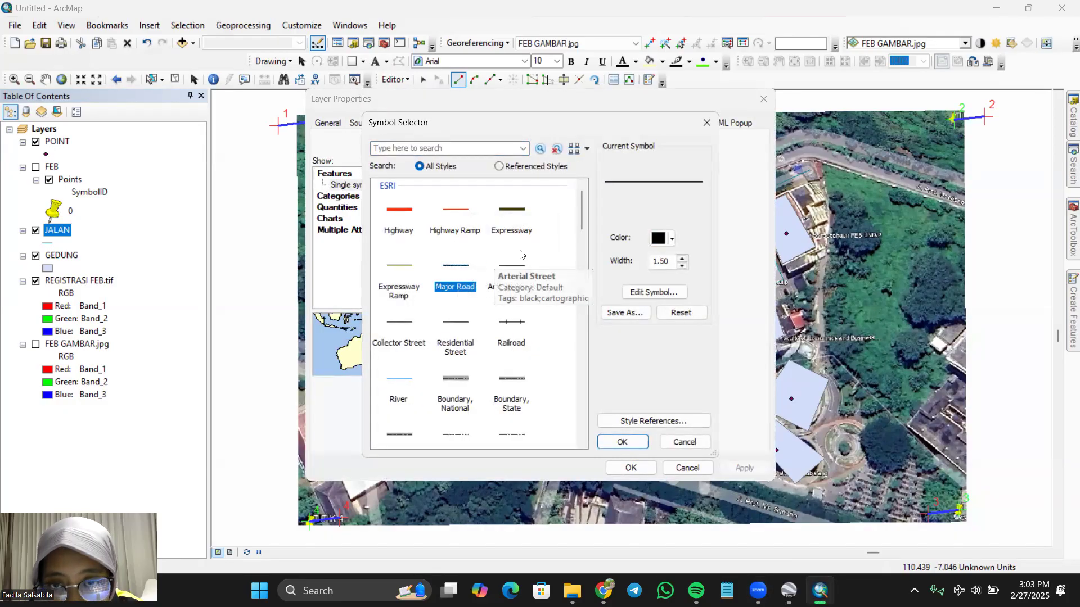
# - Set the JALAN line symbol to red with a width of 4 and apply it to the layer
pyautogui.click(672, 239)
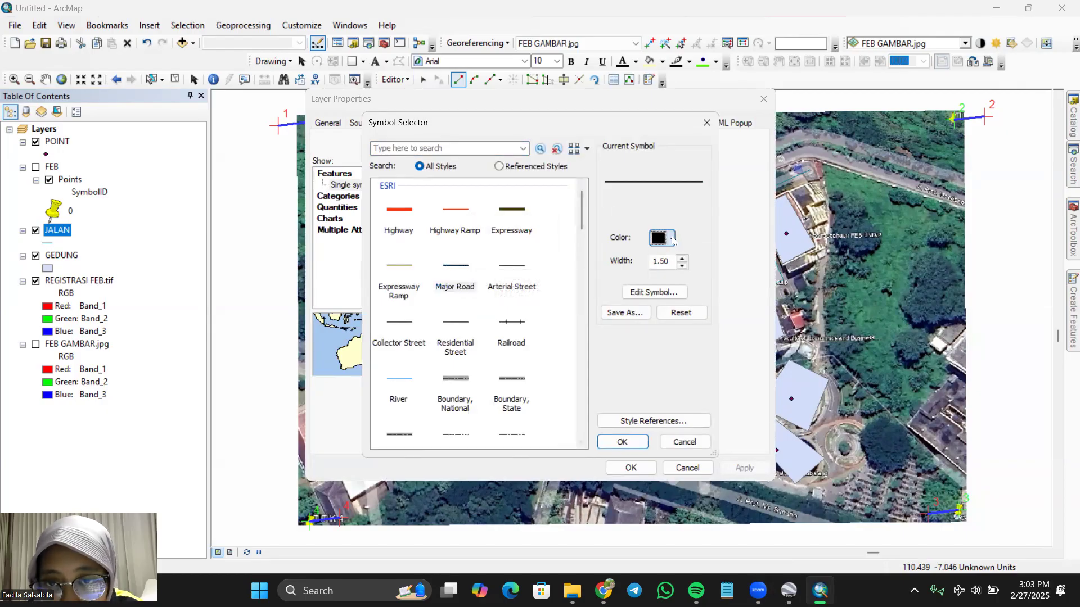
pyautogui.click(673, 304)
pyautogui.click(682, 258)
pyautogui.click(682, 258)
pyautogui.click(682, 258)
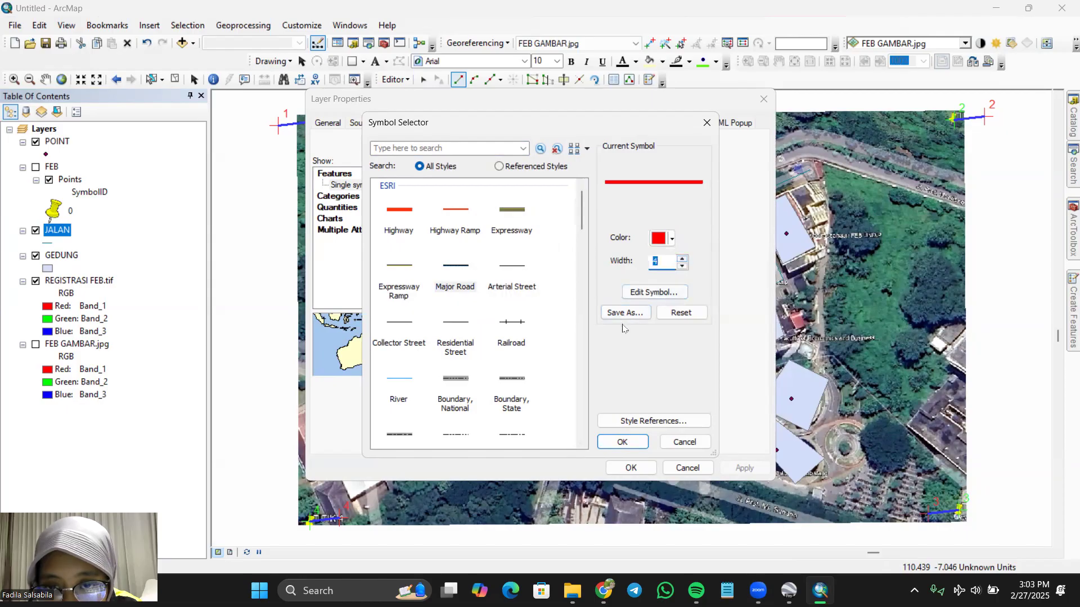
pyautogui.click(626, 441)
pyautogui.click(744, 468)
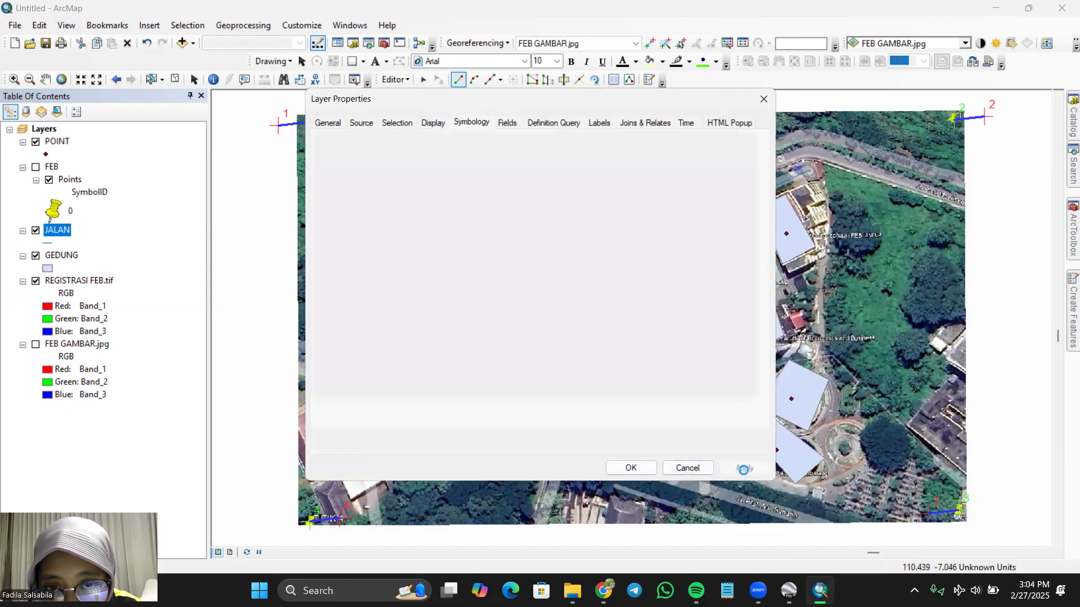
pyautogui.click(630, 465)
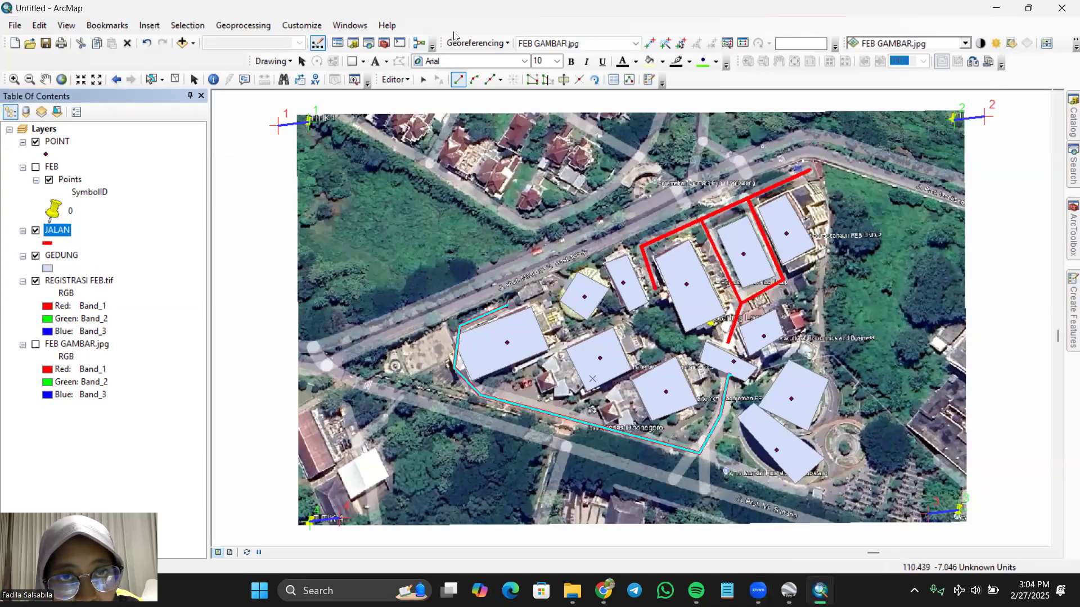
# - Stop the current editing session and save the edits made to the layers
pyautogui.click(396, 79)
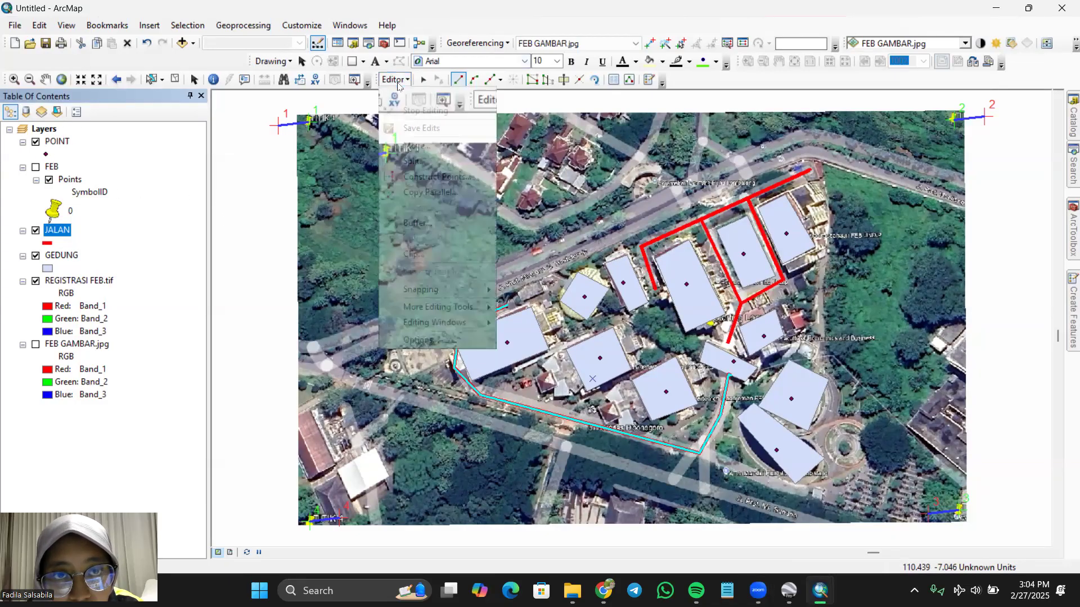
pyautogui.click(422, 111)
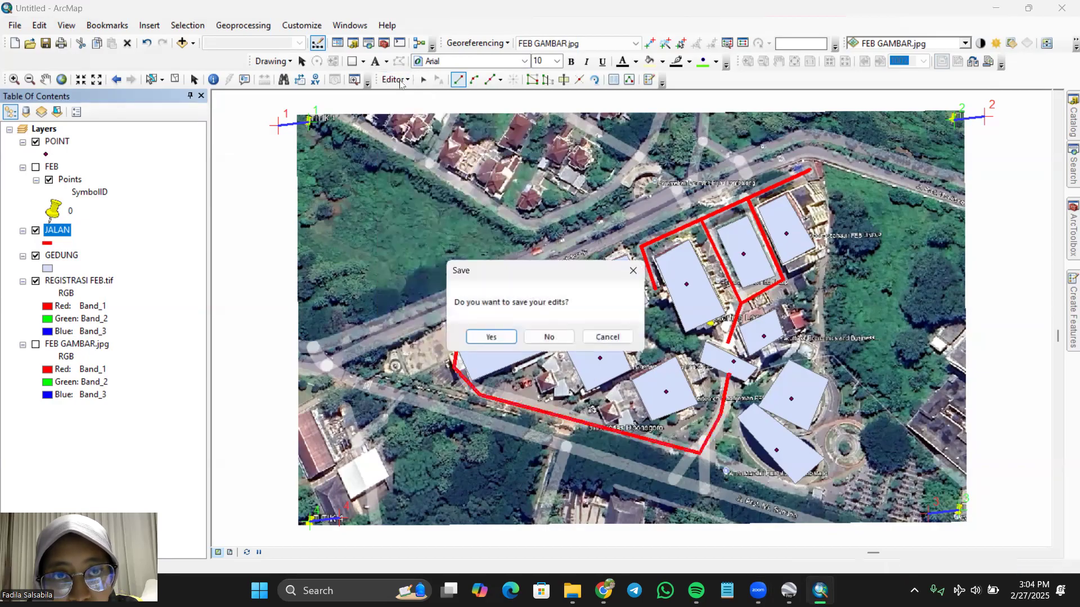
pyautogui.click(491, 338)
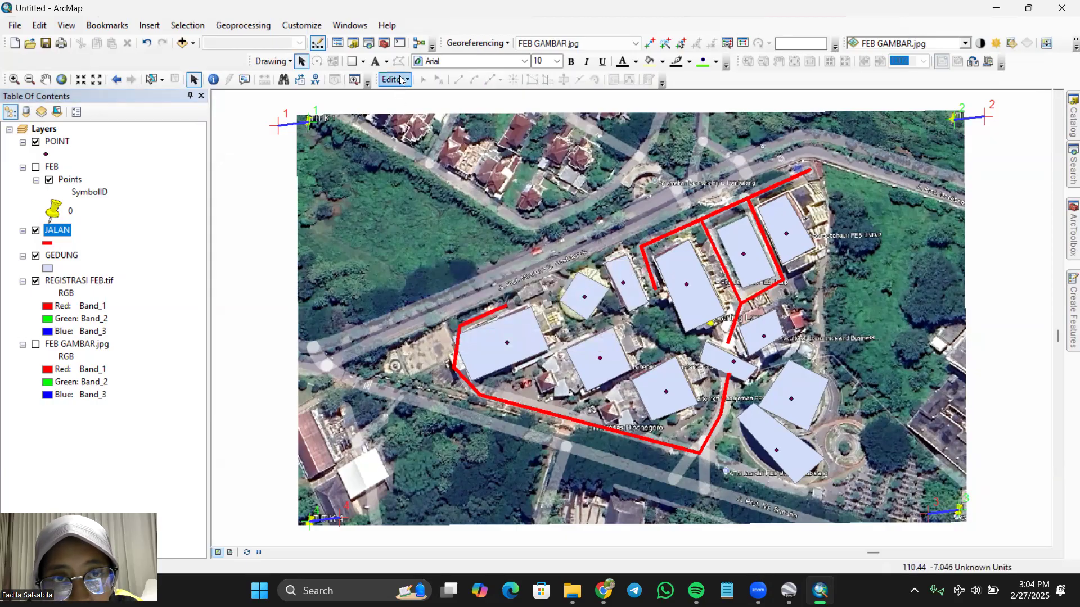
pyautogui.click(402, 80)
pyautogui.click(408, 82)
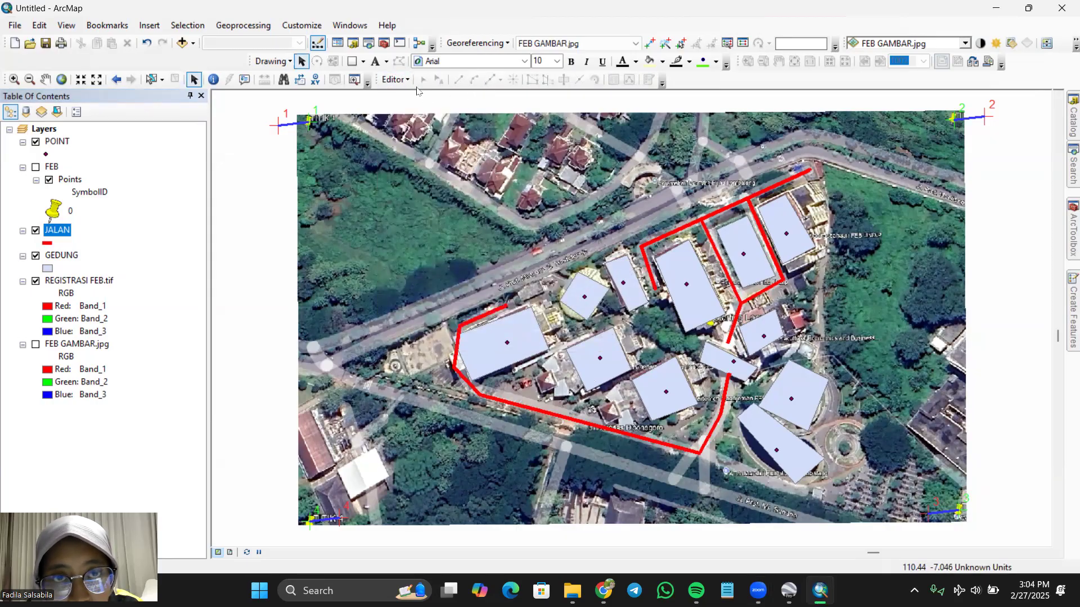
# - Open the POINT layer's attribute table and add a Text field named KETERANGAN
pyautogui.rightClick(50, 143)
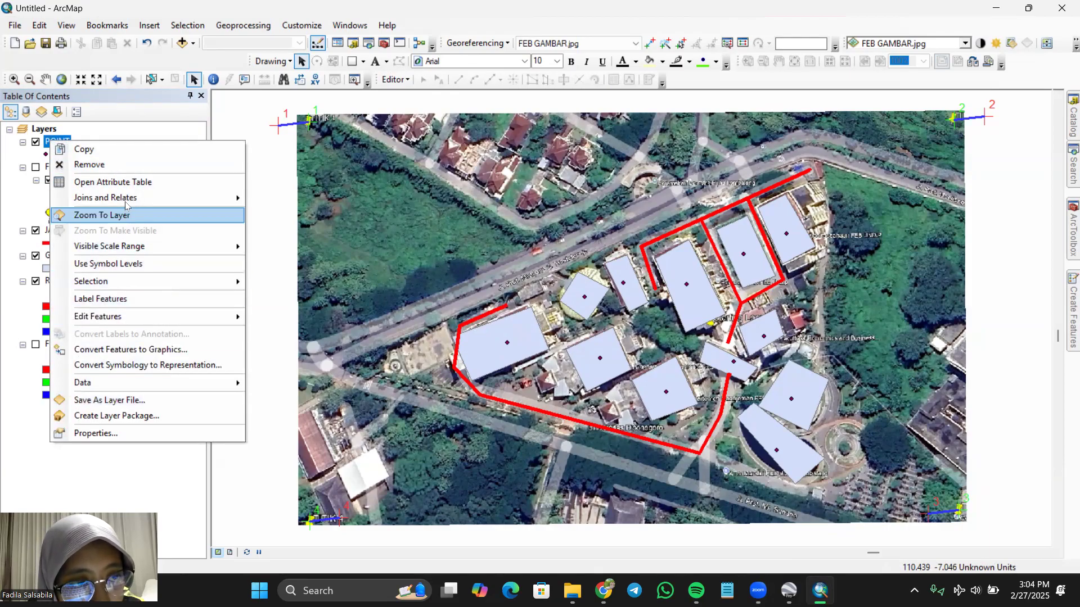
pyautogui.click(135, 180)
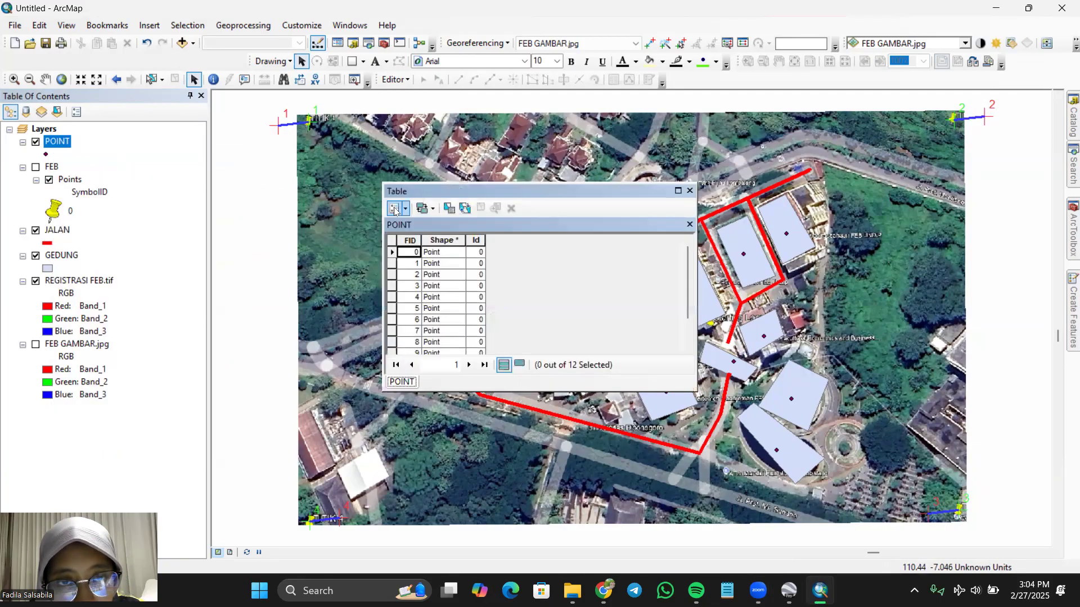
pyautogui.click(394, 208)
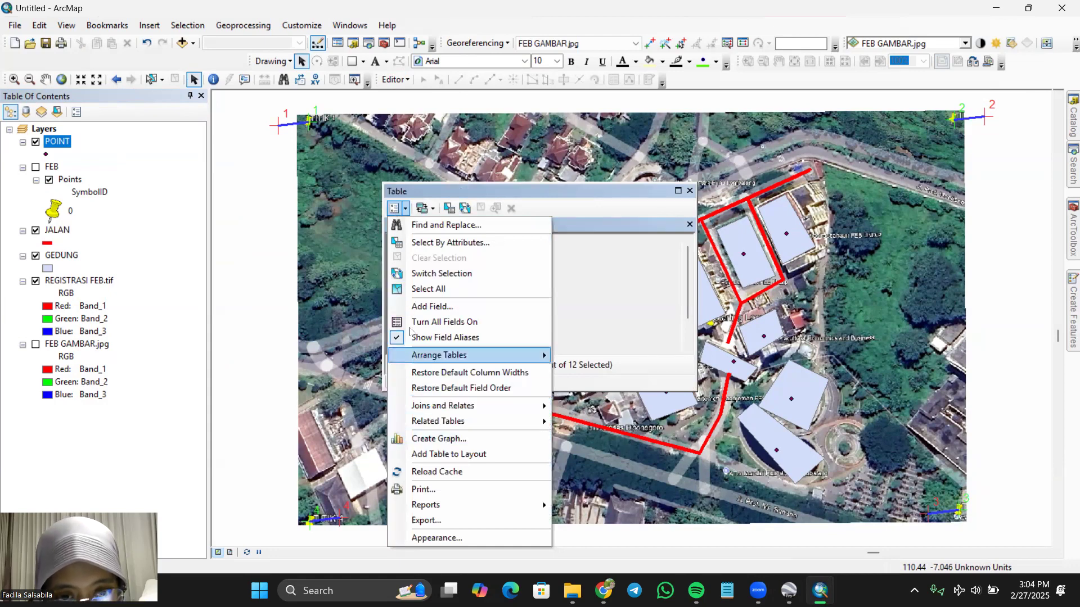
pyautogui.click(433, 306)
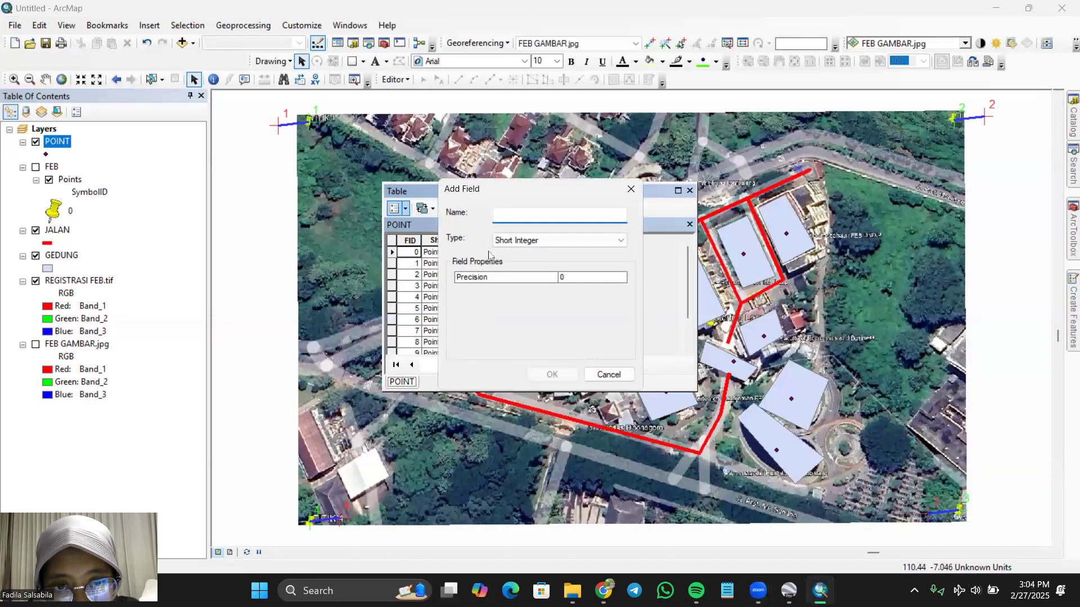
pyautogui.write('K')
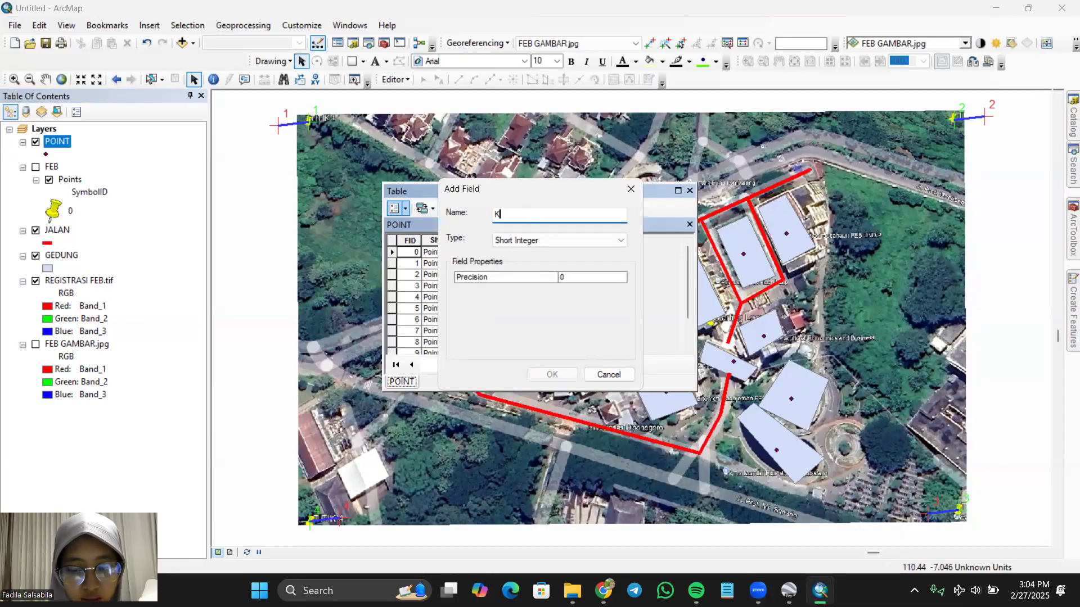
pyautogui.write('ETERANGAN')
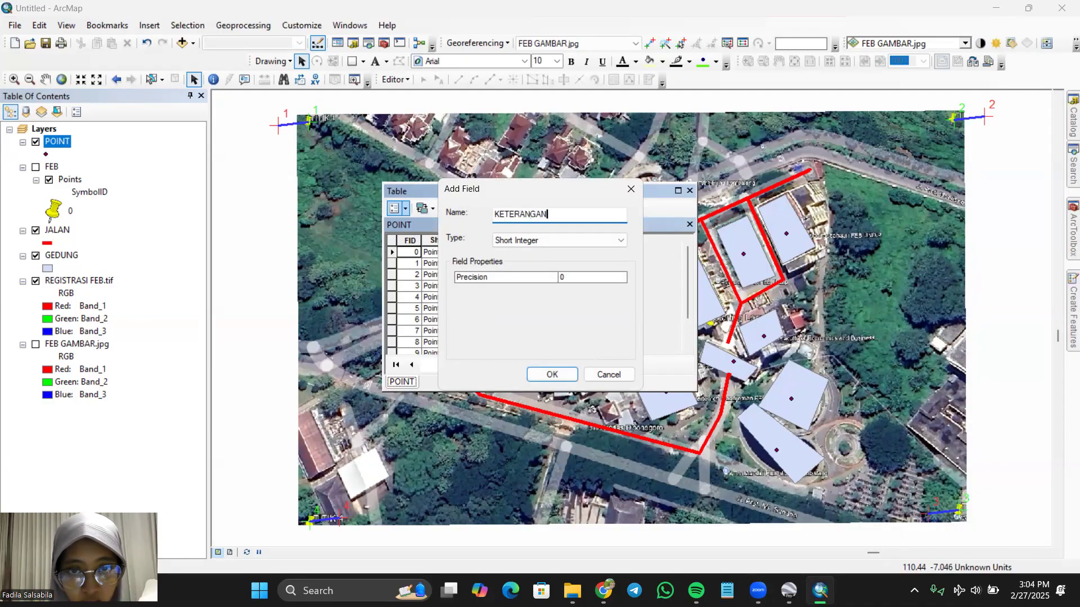
pyautogui.click(540, 241)
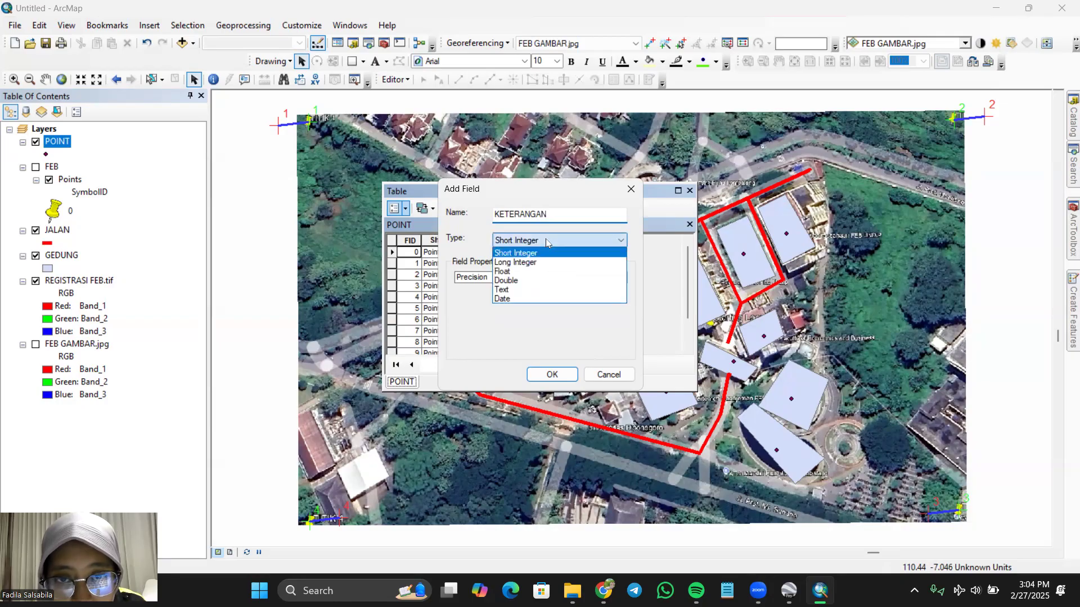
pyautogui.click(552, 374)
pyautogui.click(498, 253)
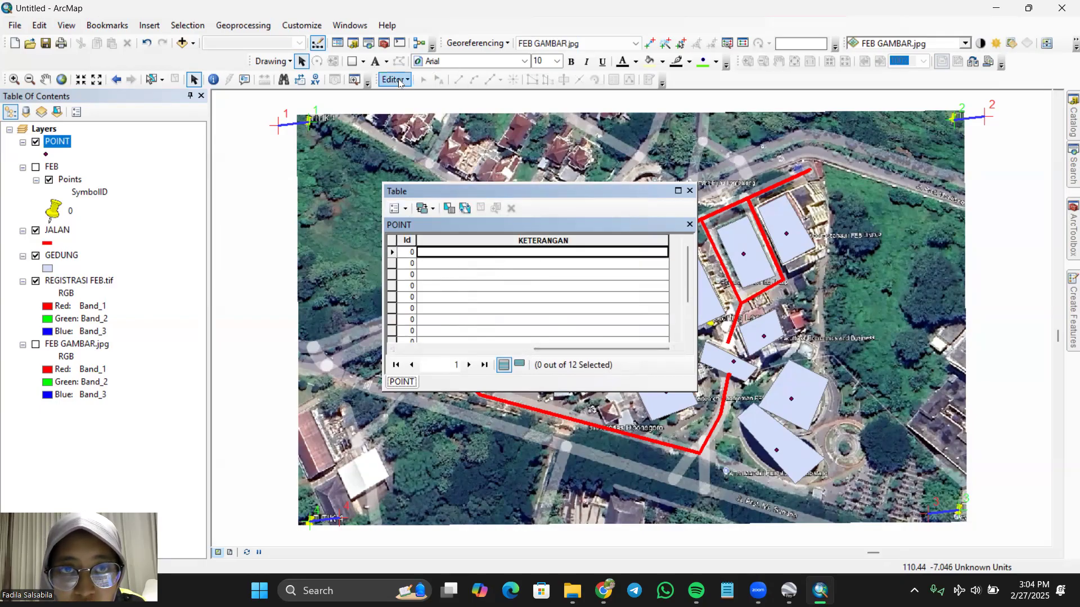
# - Start an editing session on the POINT layer, continuing past the spatial reference warnings
pyautogui.click(400, 83)
pyautogui.click(416, 93)
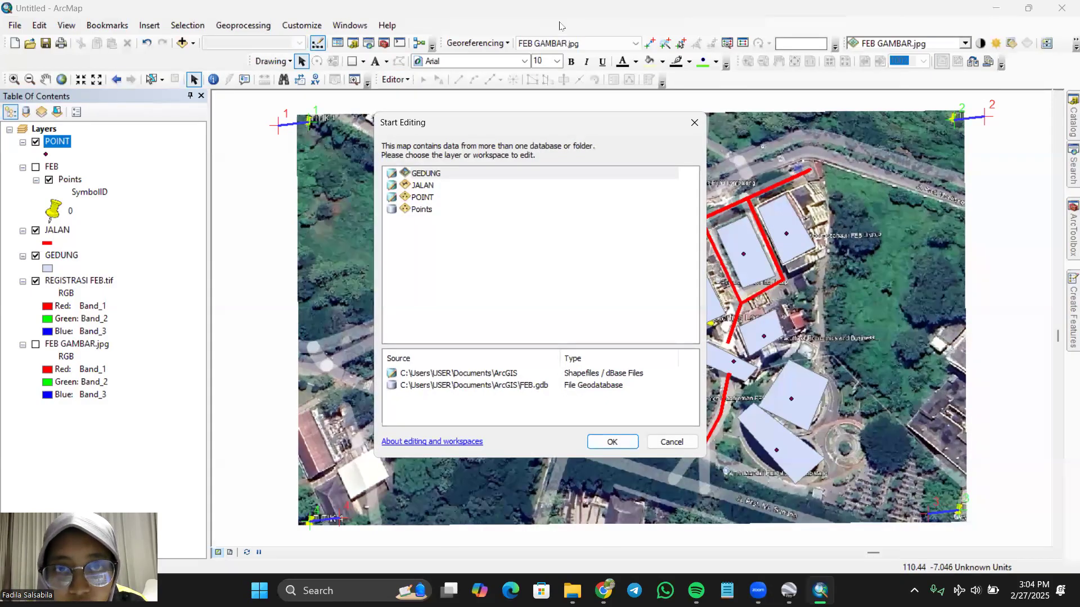
pyautogui.click(422, 201)
pyautogui.click(612, 442)
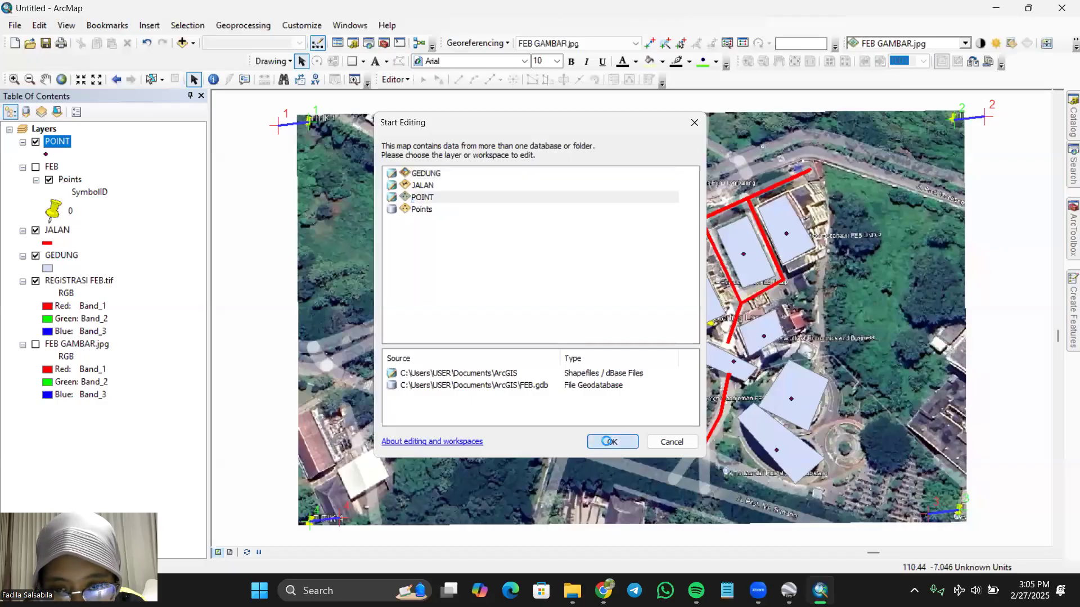
pyautogui.click(459, 215)
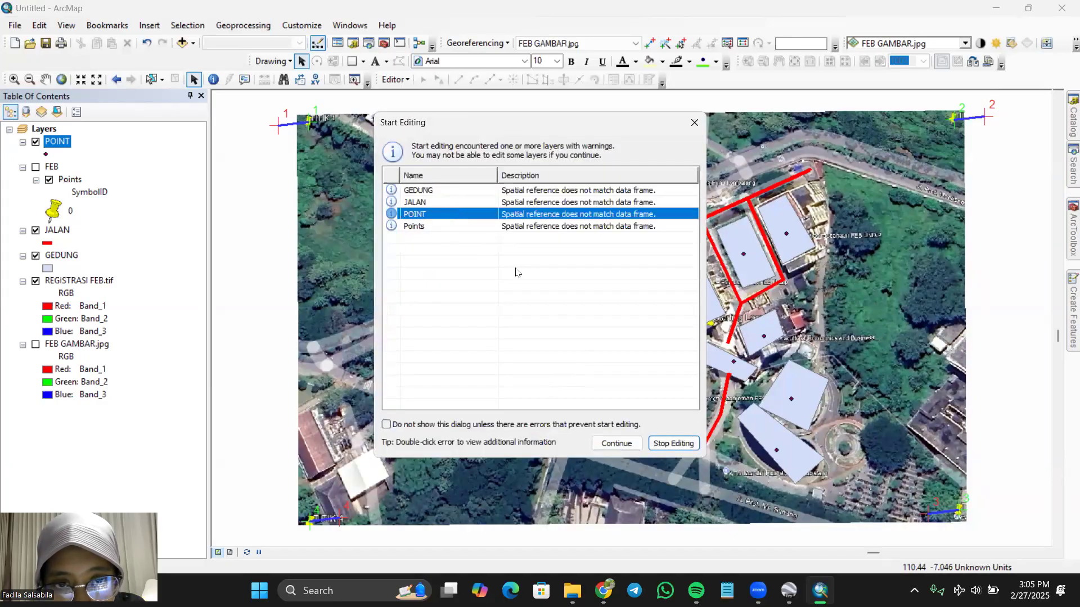
pyautogui.click(615, 443)
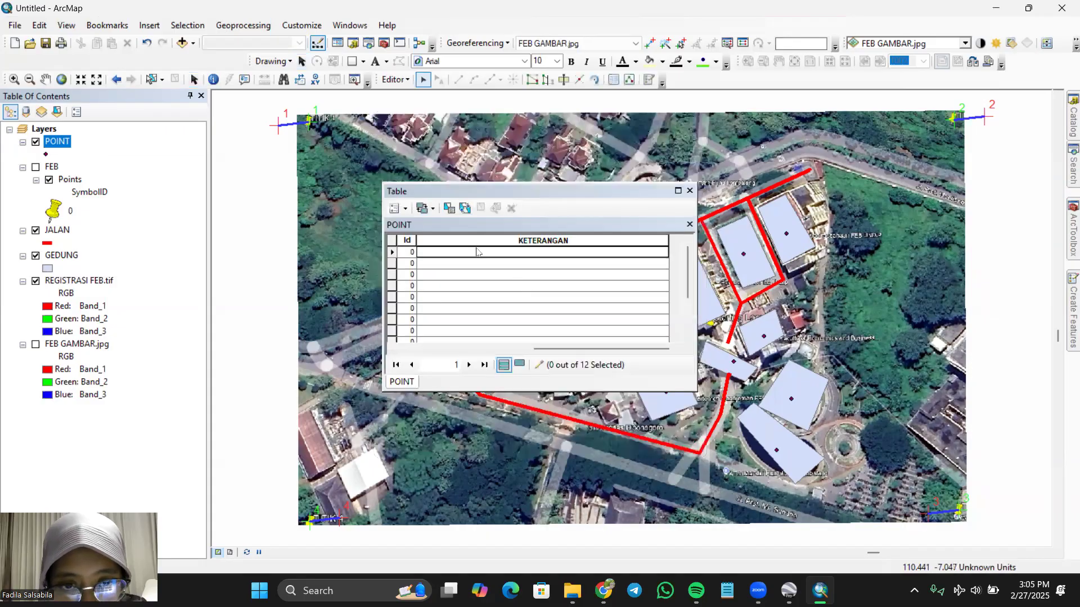
# - Enter "Gedung Kewirusahaan" as the KETERANGAN value of the first POINT record
pyautogui.click(476, 249)
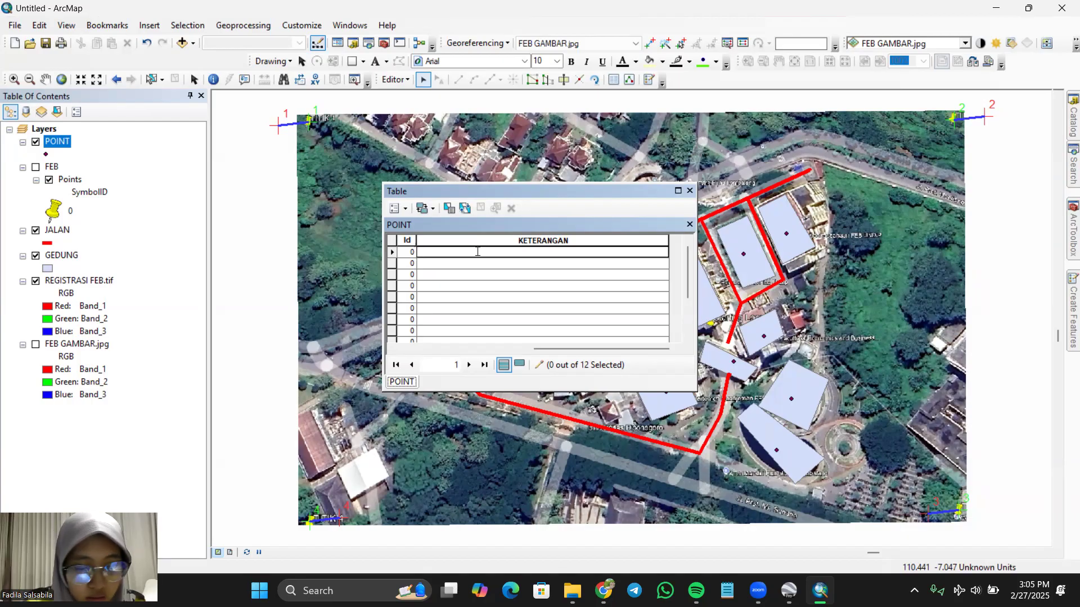
pyautogui.write('gEDUNG')
pyautogui.press('BackSpace')
pyautogui.press('BackSpace')
pyautogui.press('BackSpace')
pyautogui.press('BackSpace')
pyautogui.press('BackSpace')
pyautogui.press('BackSpace')
pyautogui.press('capslock')
pyautogui.write('Gedung ')
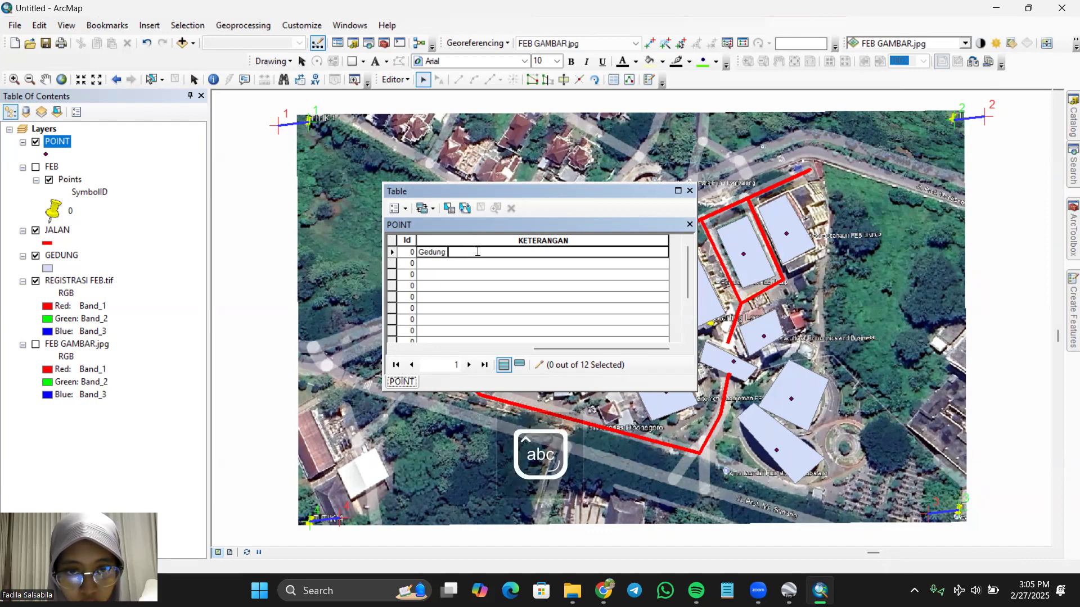
pyautogui.write('Kewirusahaan')
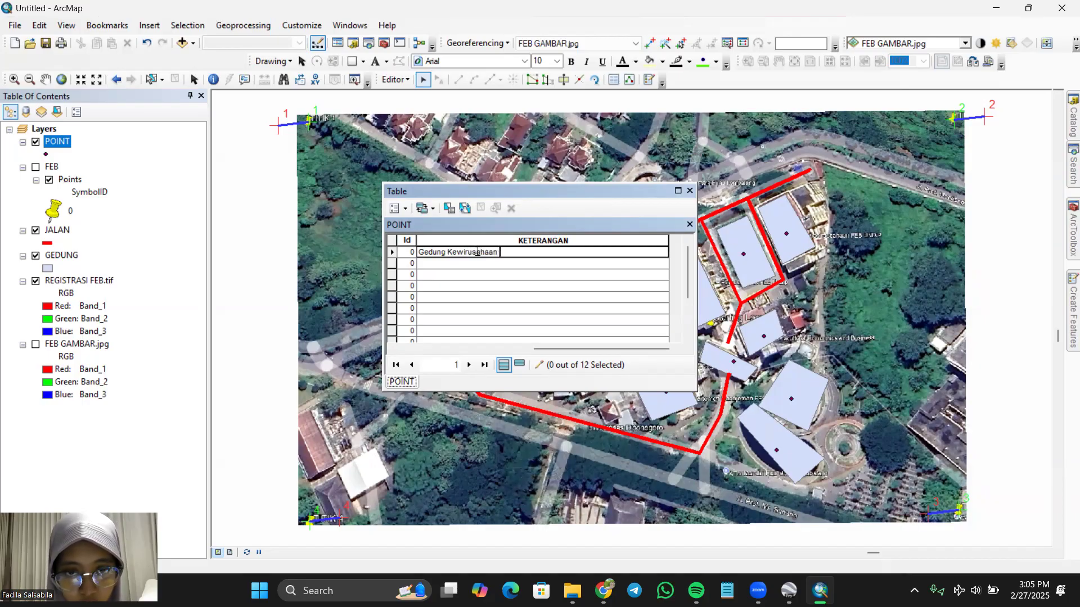
pyautogui.press('Return')
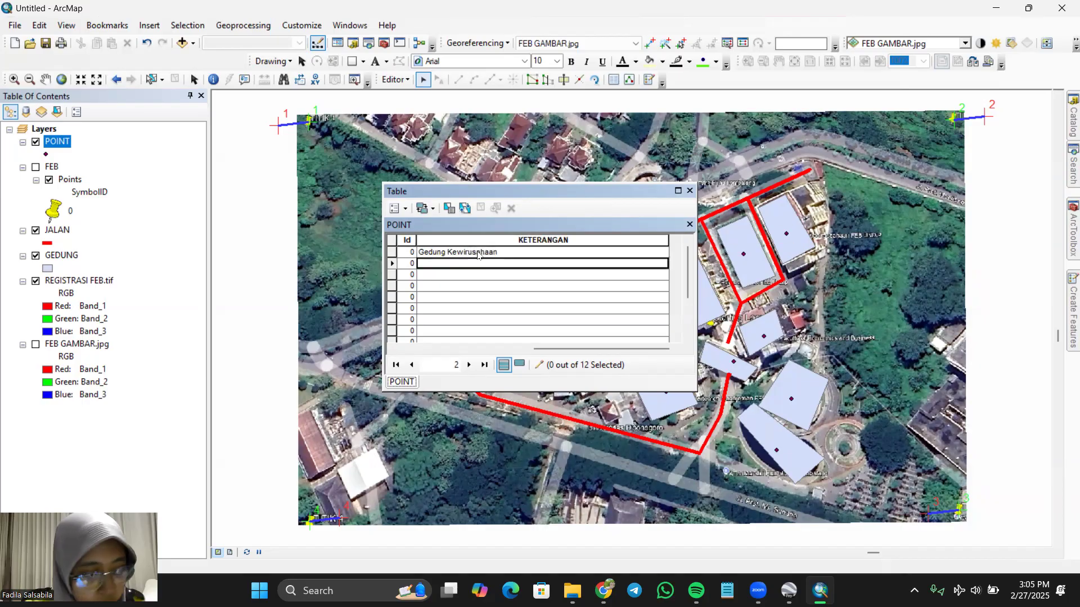
# - Fill KETERANGAN for the second to fifth records with "Taman", "Gedung Laboratorium", "Gedung PKM" and "Dome"
pyautogui.write('Taman')
pyautogui.press('Return')
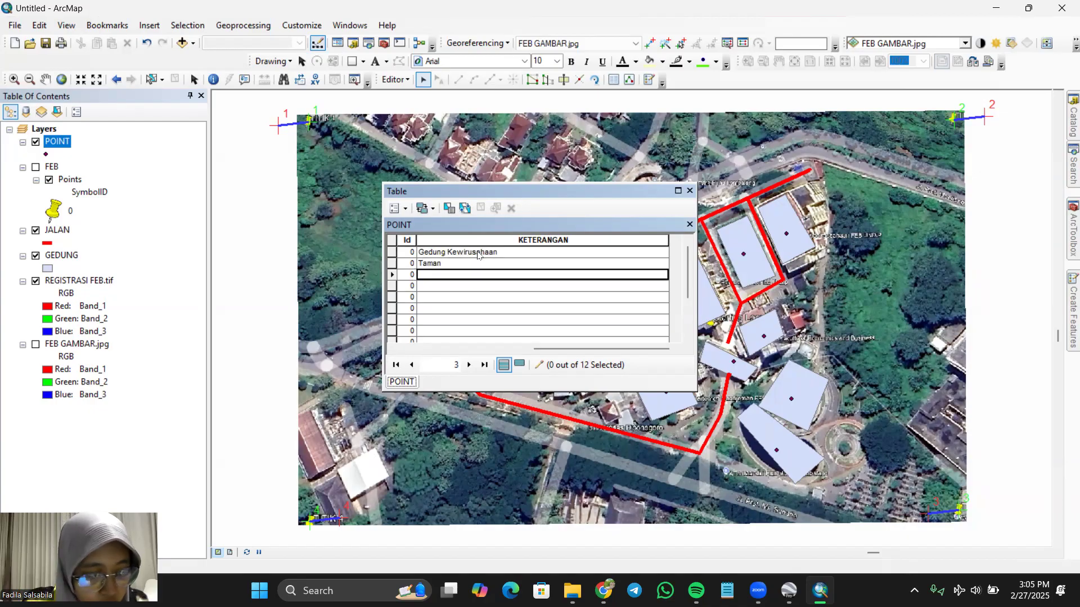
pyautogui.write('Gedung Laboratorium')
pyautogui.press('Return')
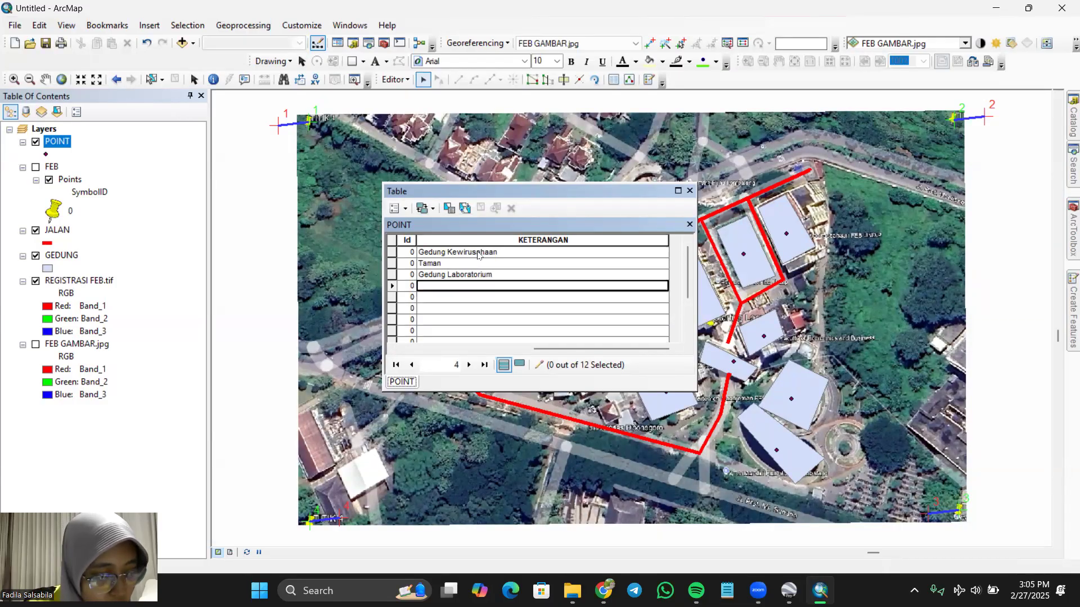
pyautogui.write('Gedung PKM')
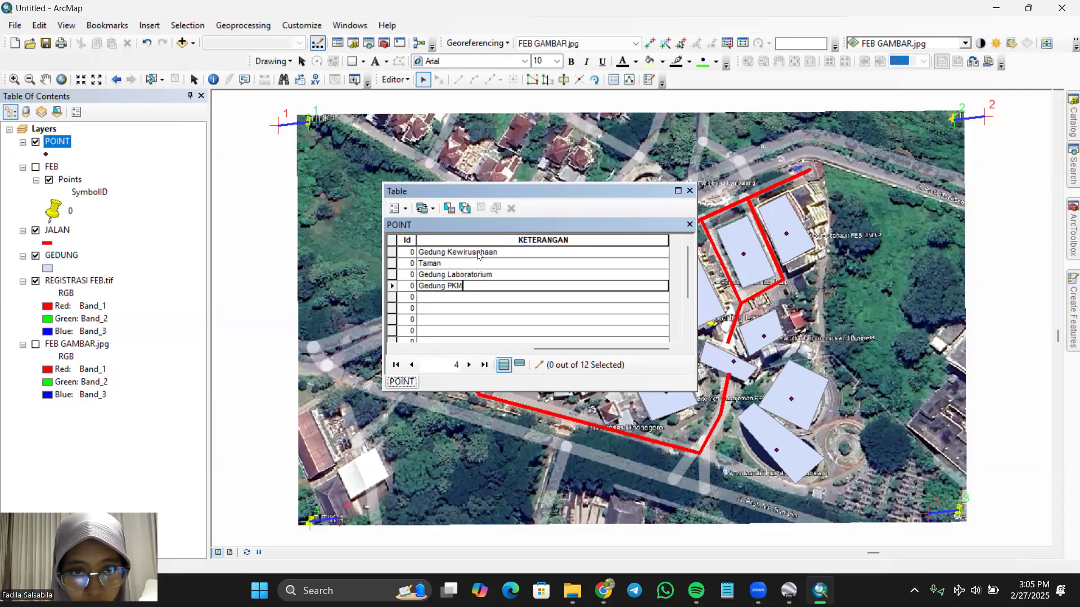
pyautogui.press('Return')
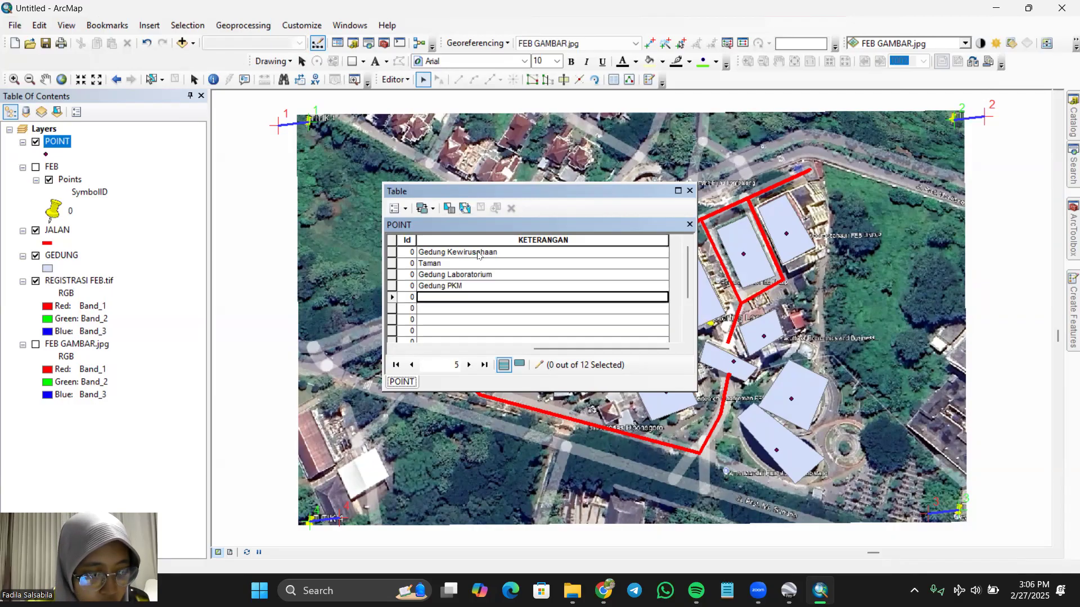
pyautogui.write('Dome')
pyautogui.press('Return')
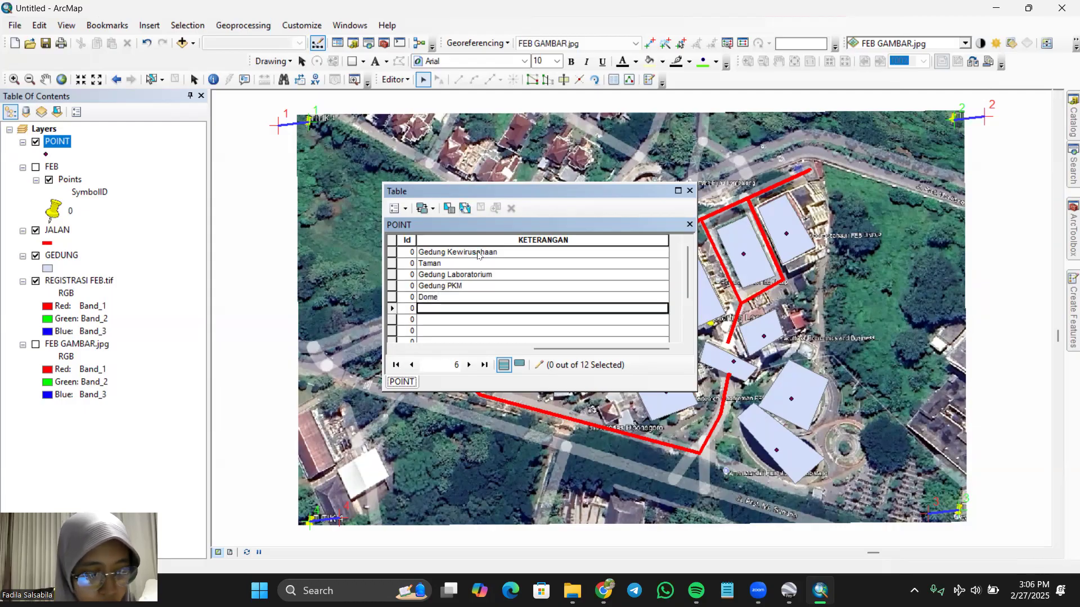
# - Fill KETERANGAN for the sixth to eighth records with "Gedung C", "Gedung B" and "Gedung A"
pyautogui.write('Gedung C')
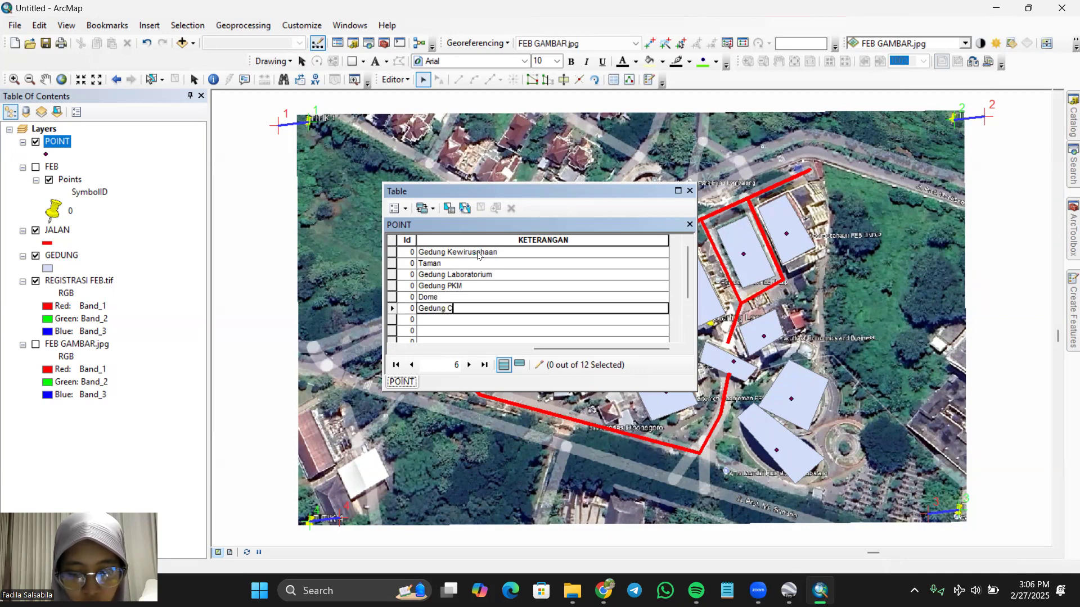
pyautogui.press('Return')
pyautogui.write('Ge')
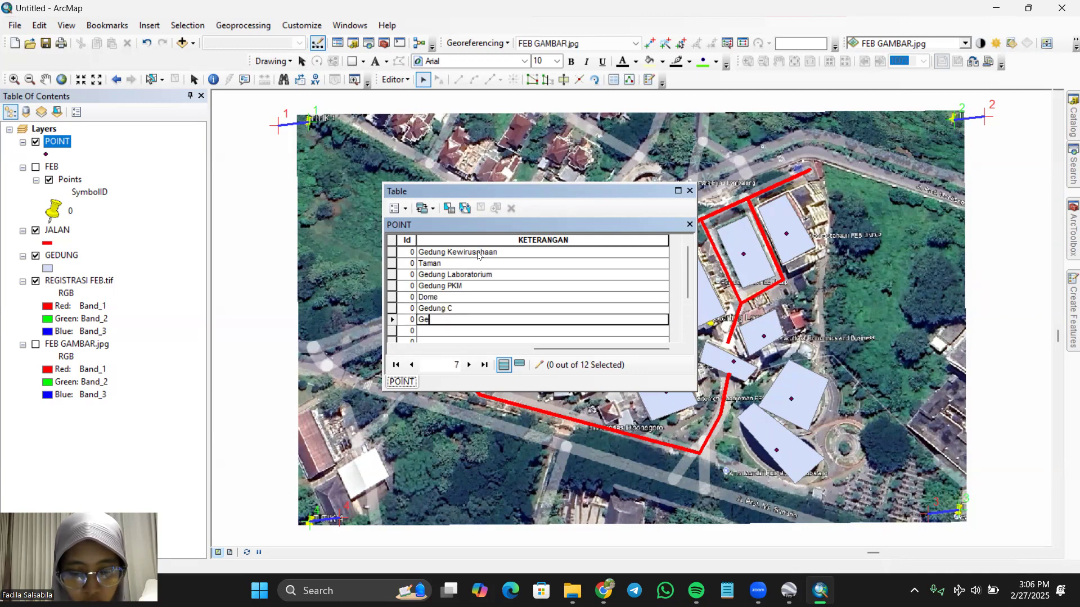
pyautogui.write('dung B')
pyautogui.press('Return')
pyautogui.write('Gedung ')
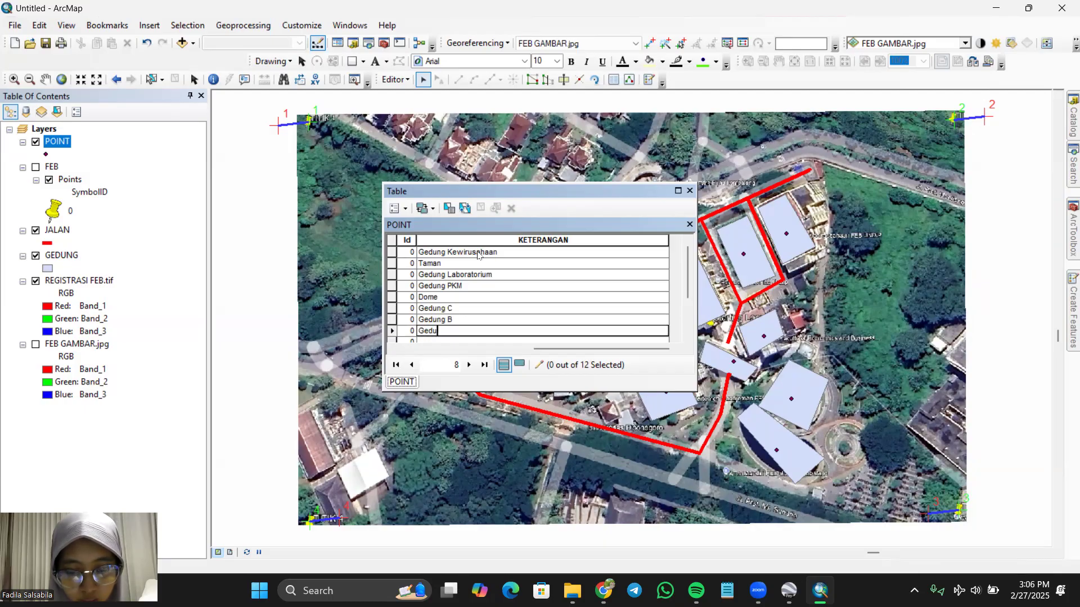
pyautogui.write('A')
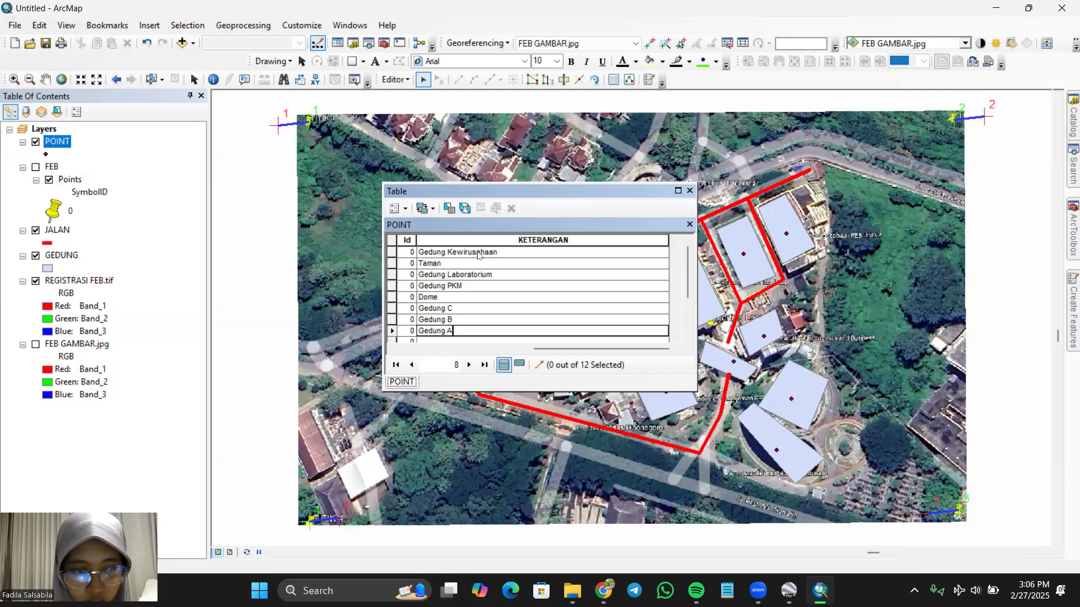
pyautogui.press('Return')
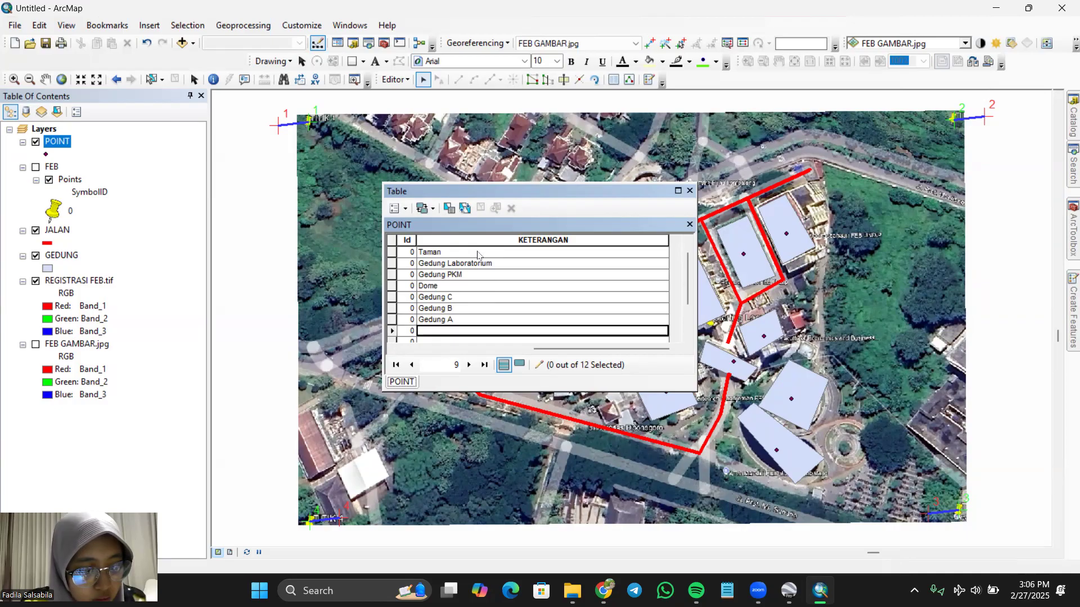
# - Enter "Gedung Dekanat" as the KETERANGAN value of the ninth POINT record
pyautogui.write('Gedu')
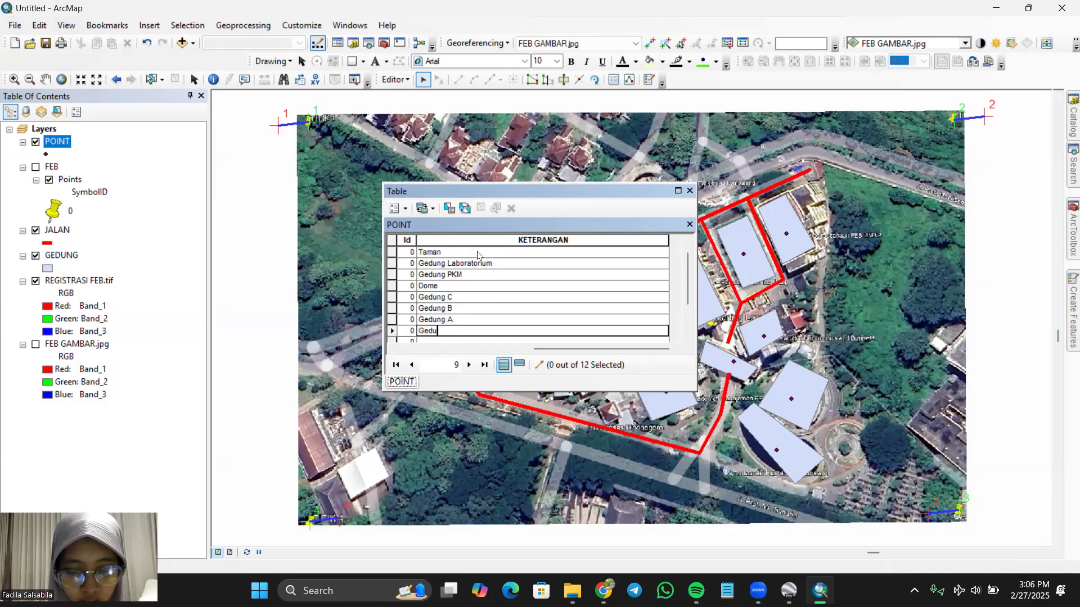
pyautogui.write('ng Dekanat')
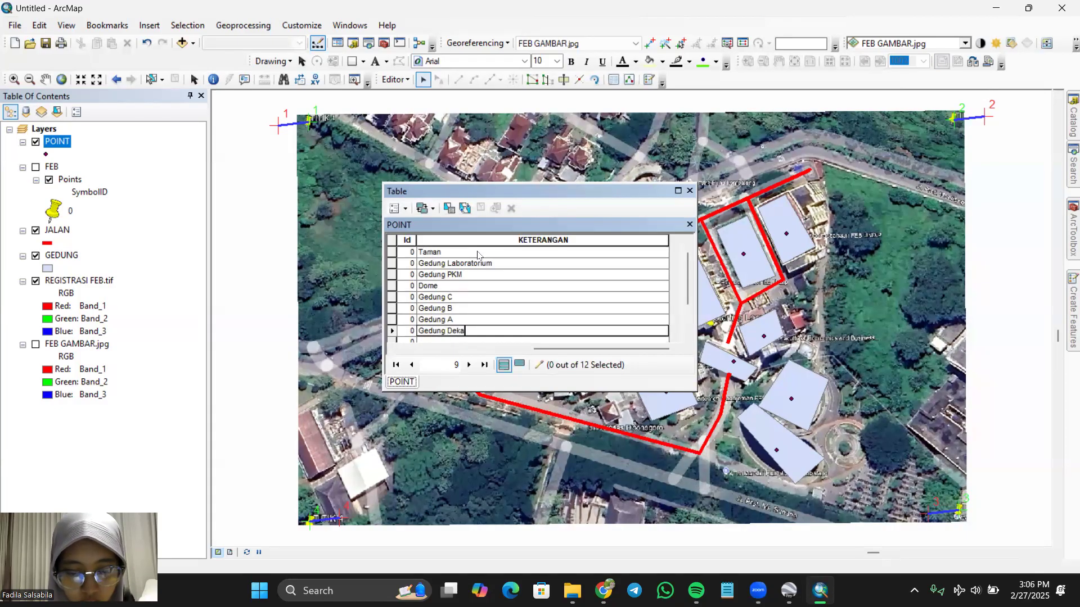
pyautogui.press('Return')
# - Enter "Danau Mini" as the KETERANGAN value of the tenth POINT record
pyautogui.press('Return')
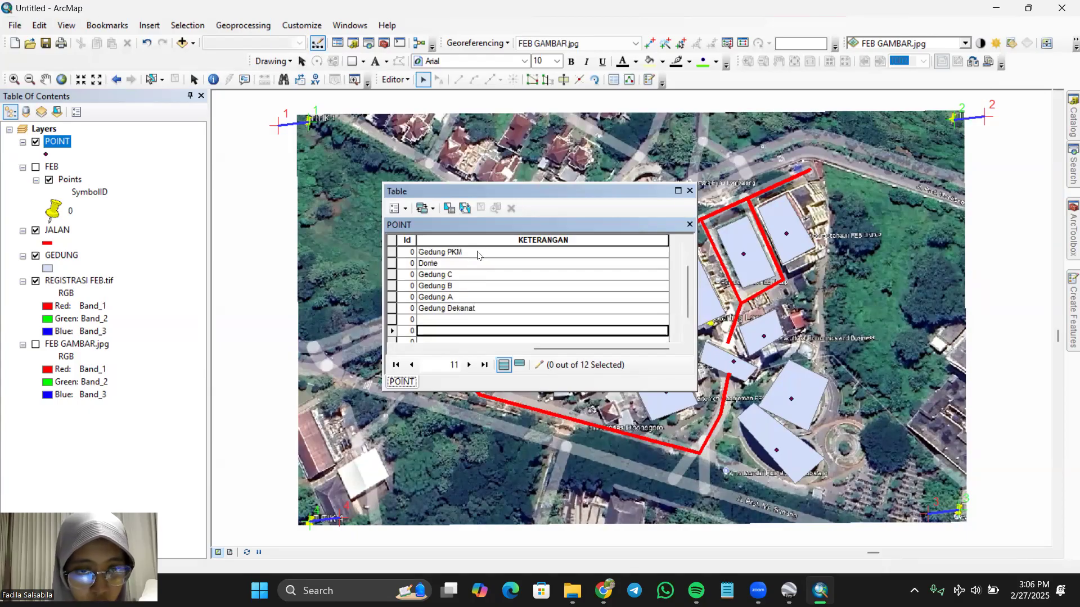
pyautogui.press('Up')
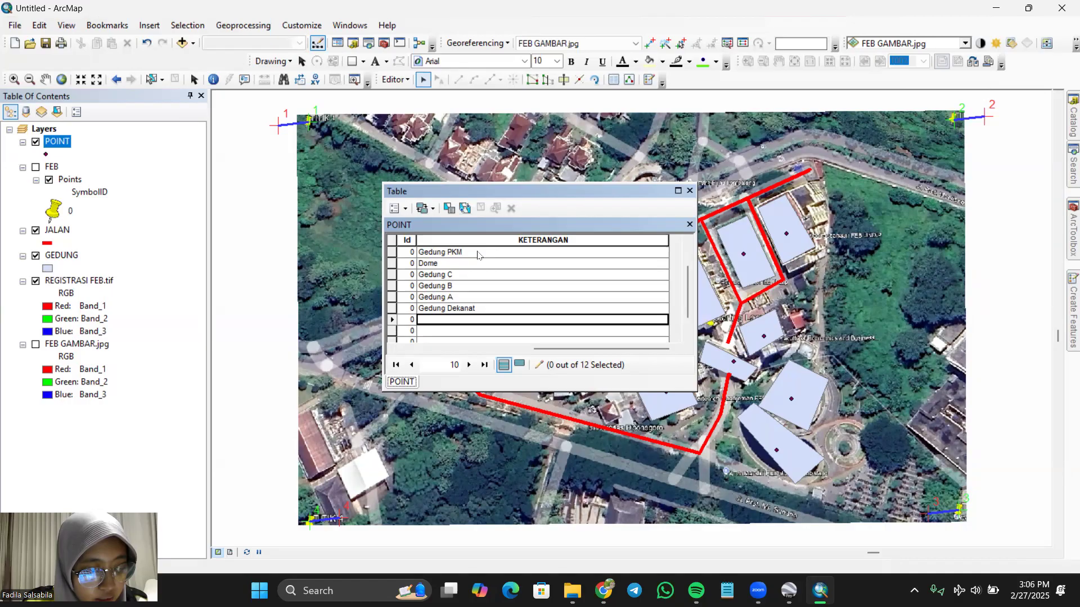
pyautogui.write('Dan')
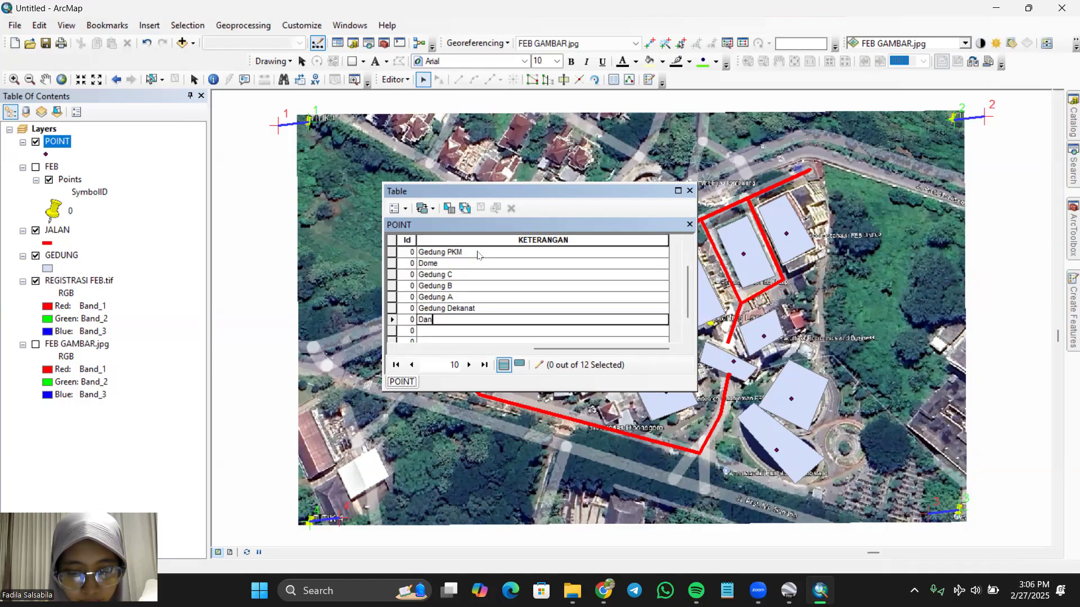
pyautogui.write('au Mini')
pyautogui.press('Return')
# - Fill KETERANGAN for the eleventh and twelfth POINT records with "Masjid At Taqwa" and "Lapangan Multifungsi"
pyautogui.write('Masjid')
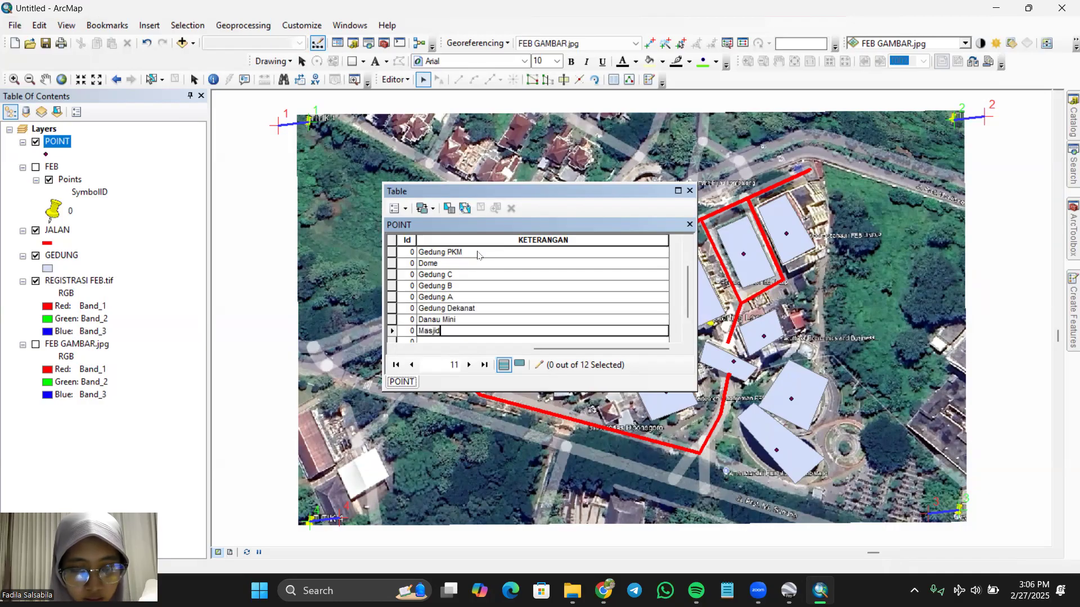
pyautogui.write(' At T')
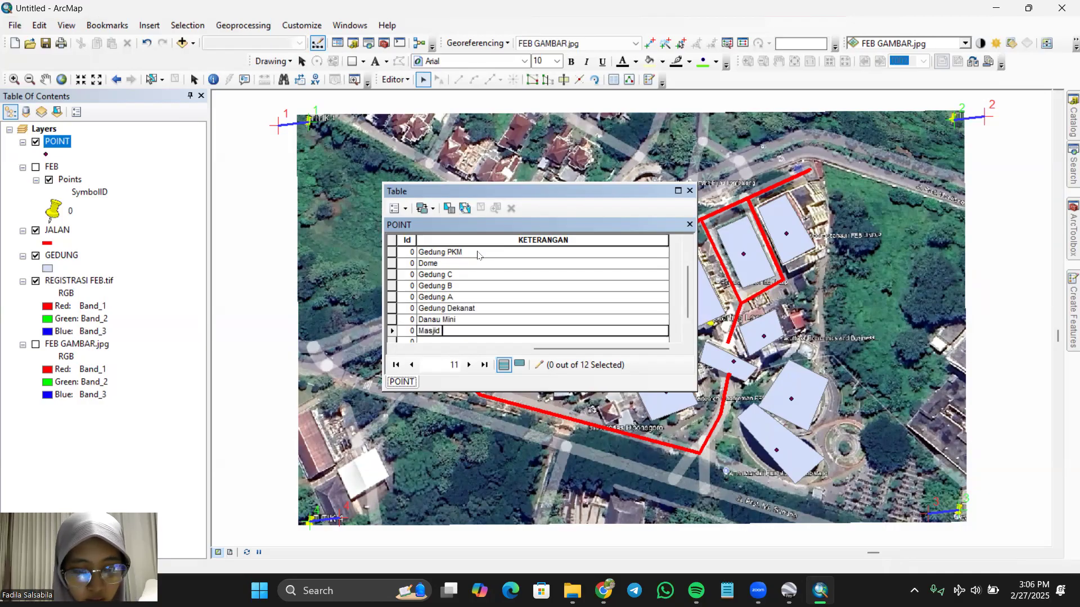
pyautogui.write('a')
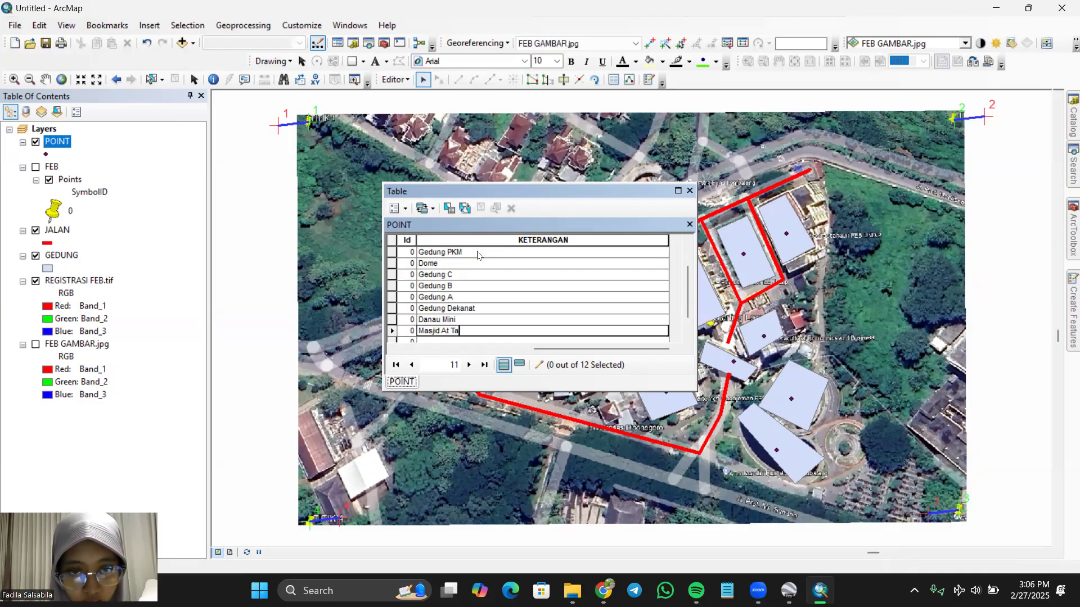
pyautogui.write('qwa')
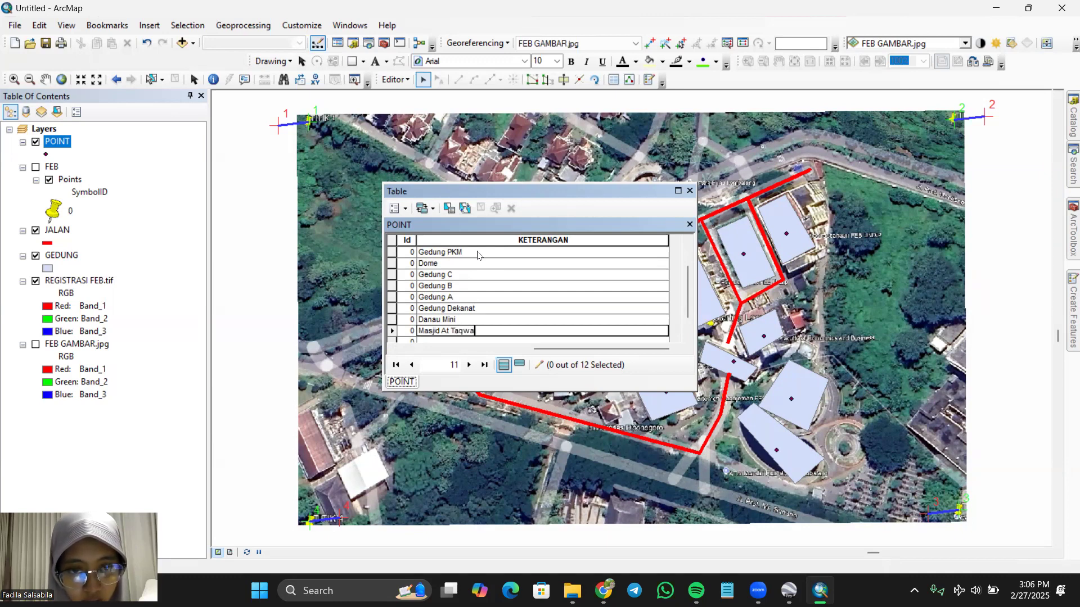
pyautogui.press('Return')
pyautogui.write('Lapangan')
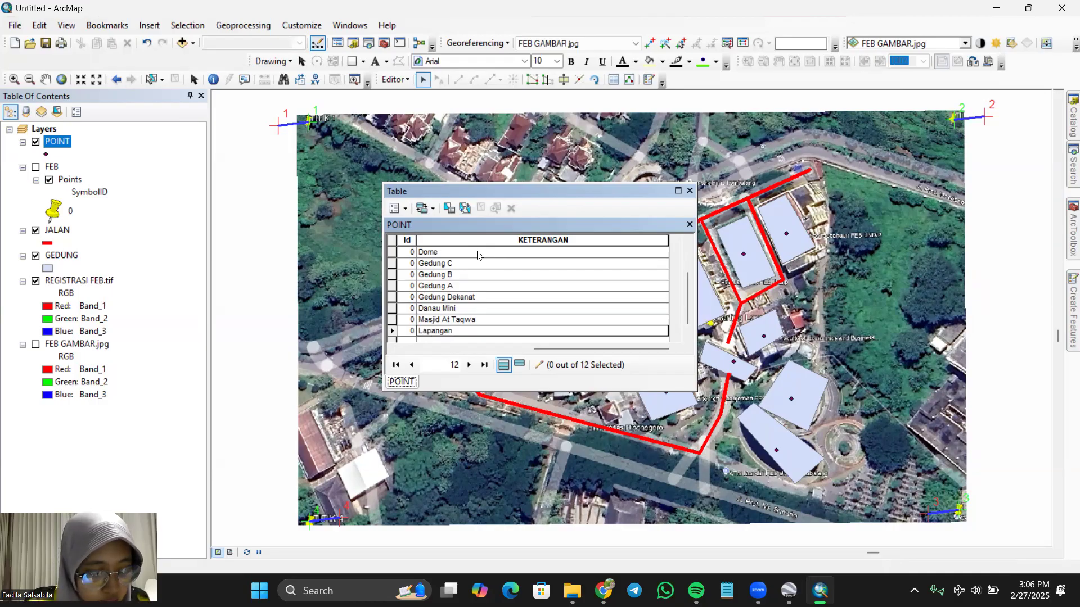
pyautogui.write(' Multifung')
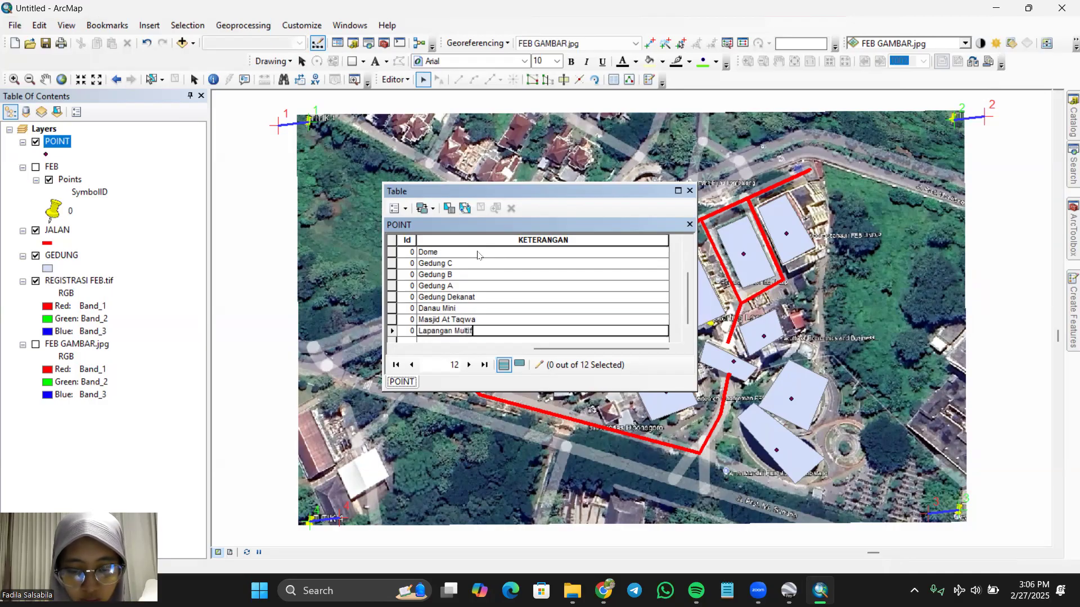
pyautogui.write('si')
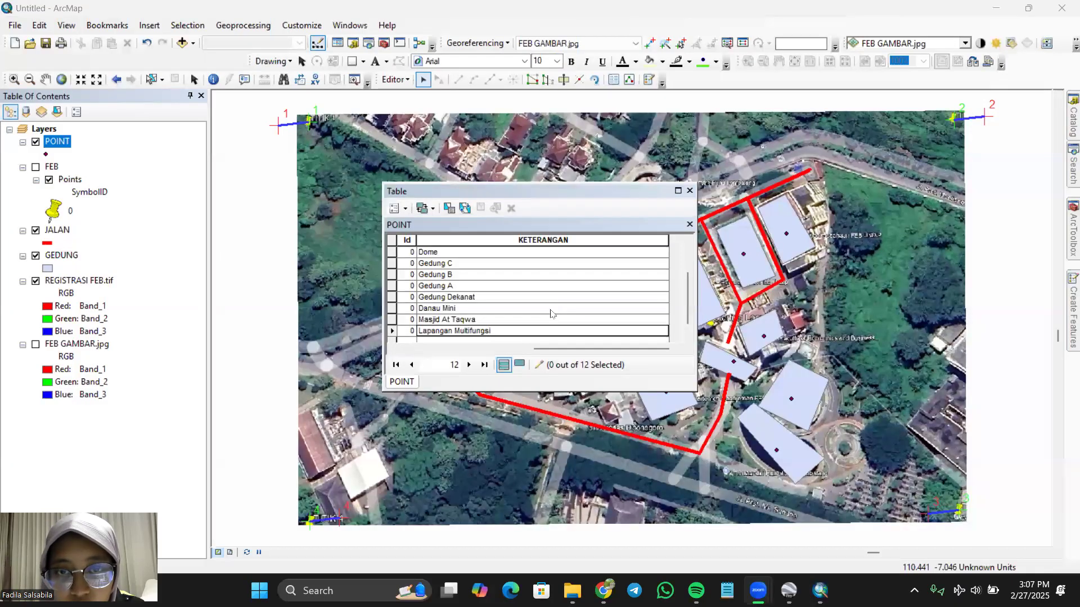
# - Save the POINT attribute edits, end the editing session and close the attribute table
pyautogui.scroll(2, 530, 272)
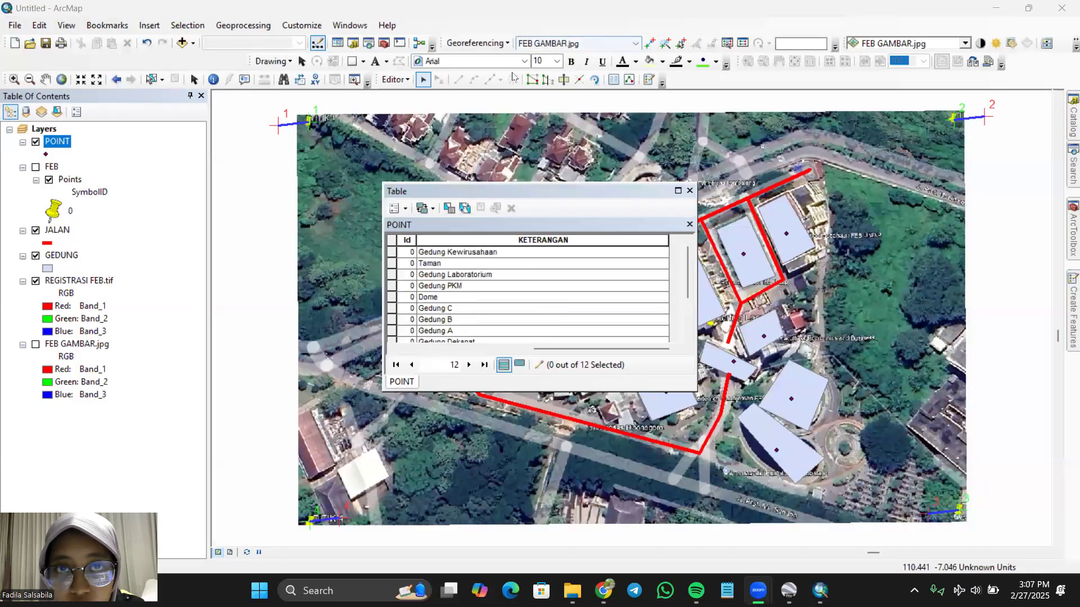
pyautogui.click(396, 79)
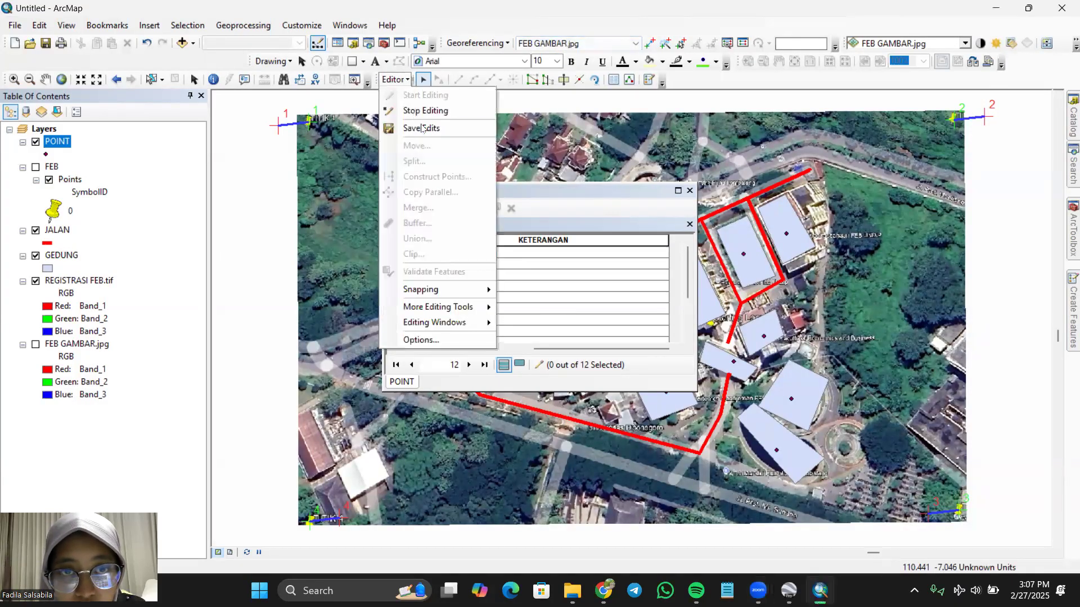
pyautogui.click(423, 126)
pyautogui.click(401, 79)
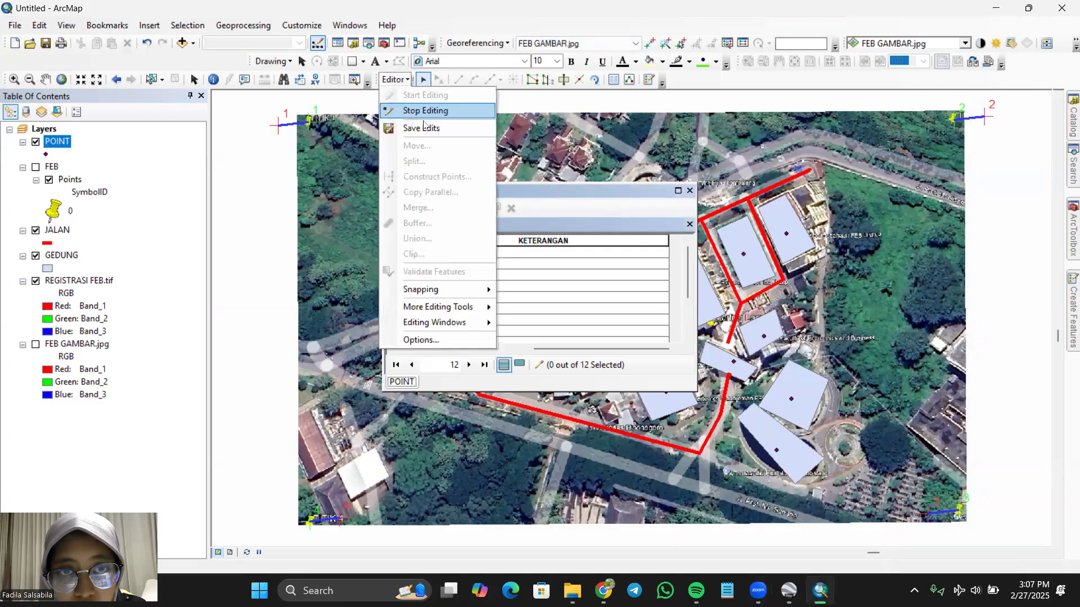
pyautogui.click(413, 109)
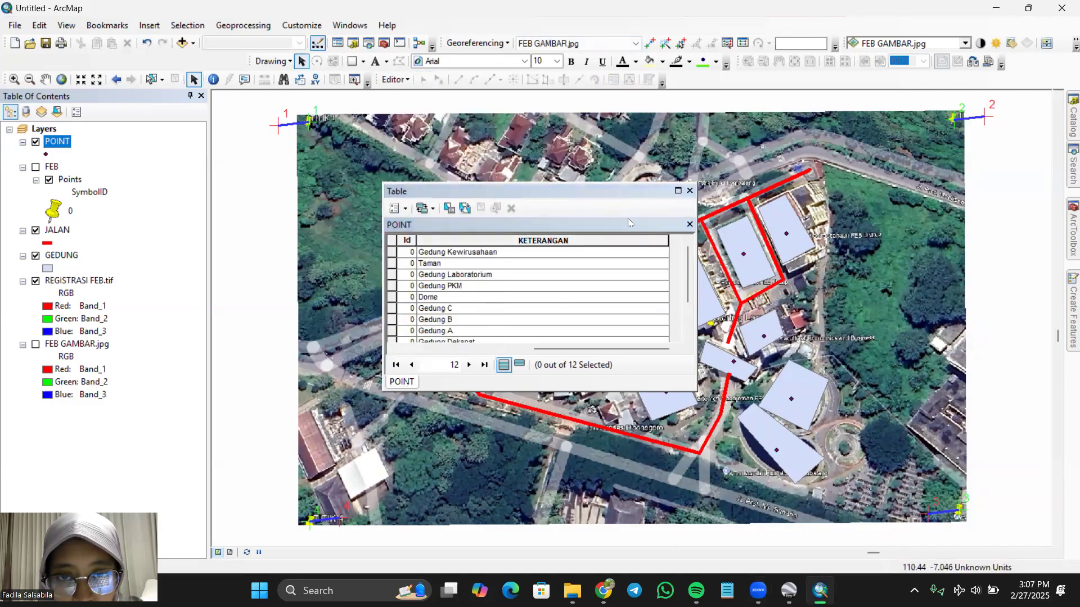
pyautogui.click(689, 190)
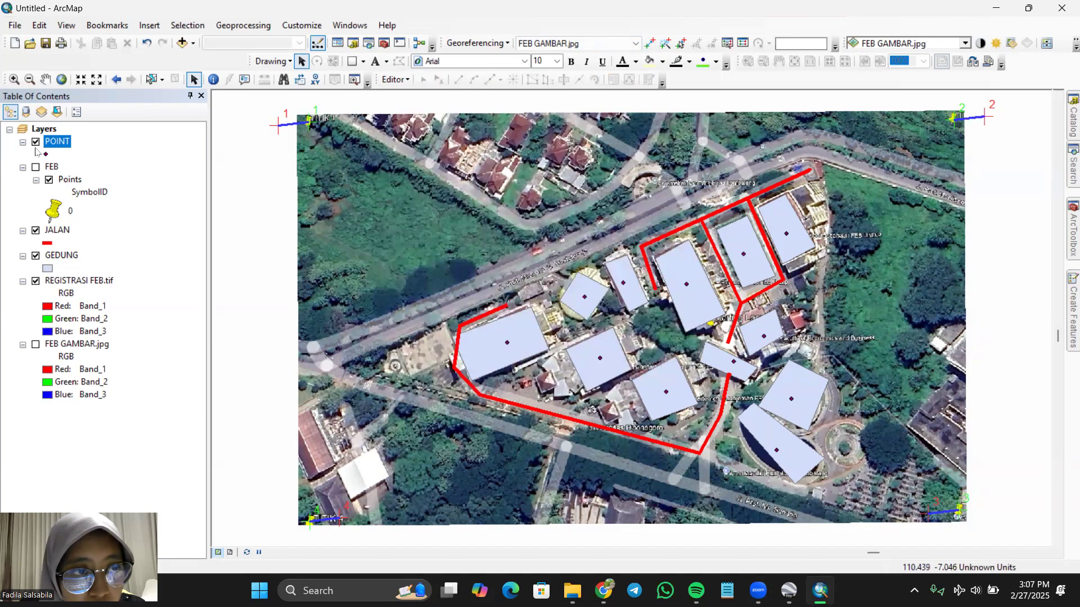
pyautogui.rightClick(60, 145)
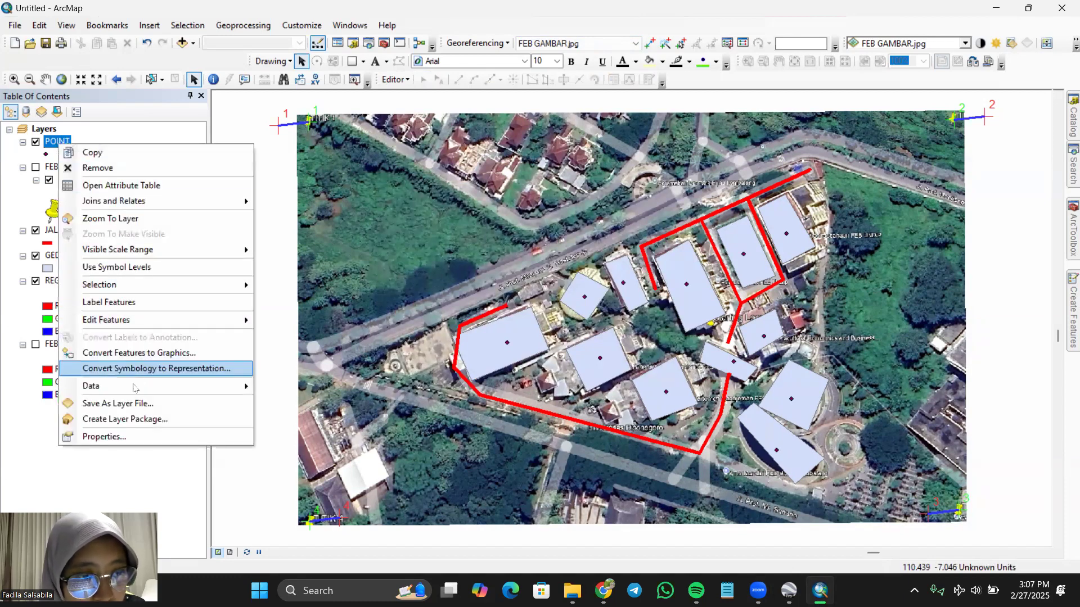
pyautogui.click(116, 435)
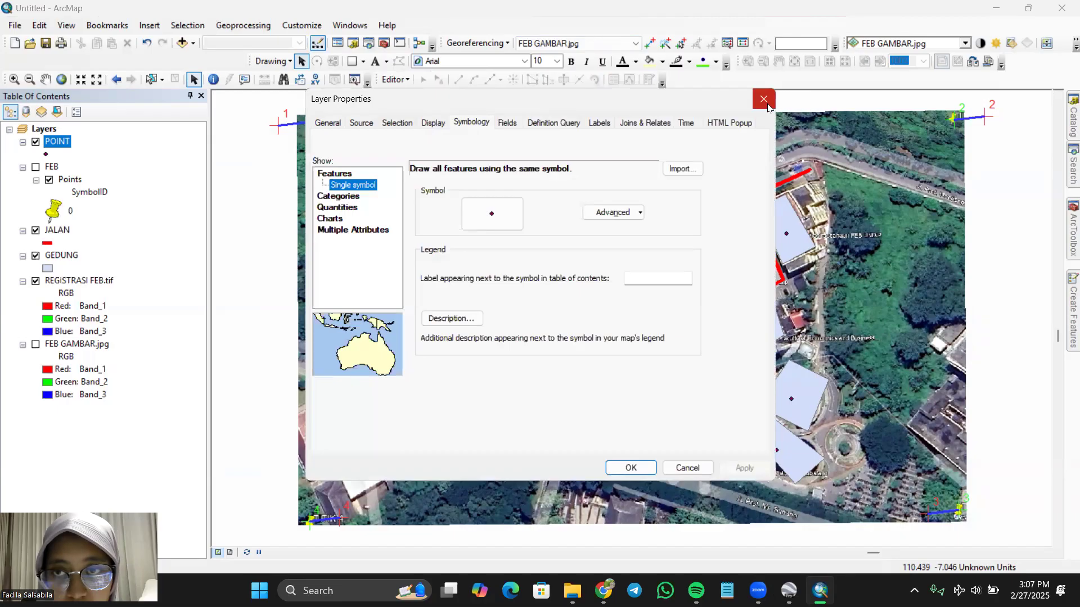
pyautogui.click(764, 100)
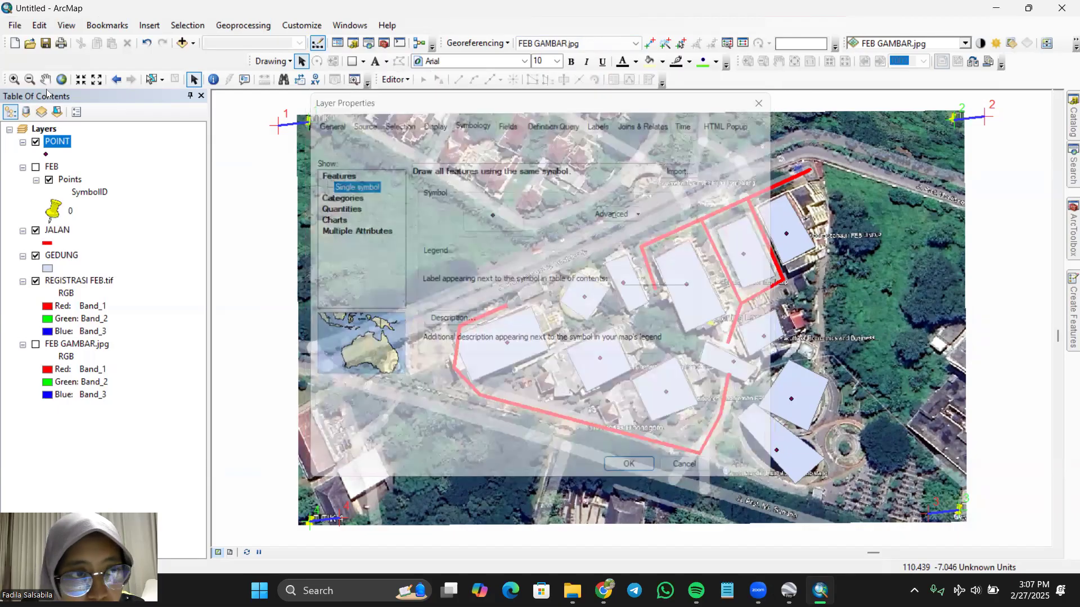
pyautogui.rightClick(52, 147)
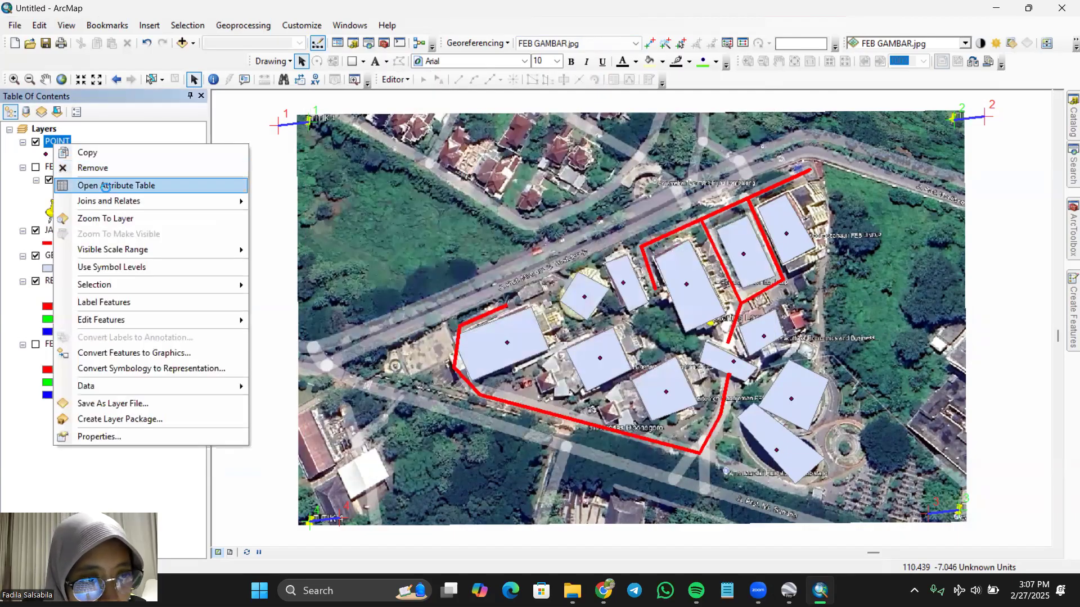
pyautogui.click(107, 191)
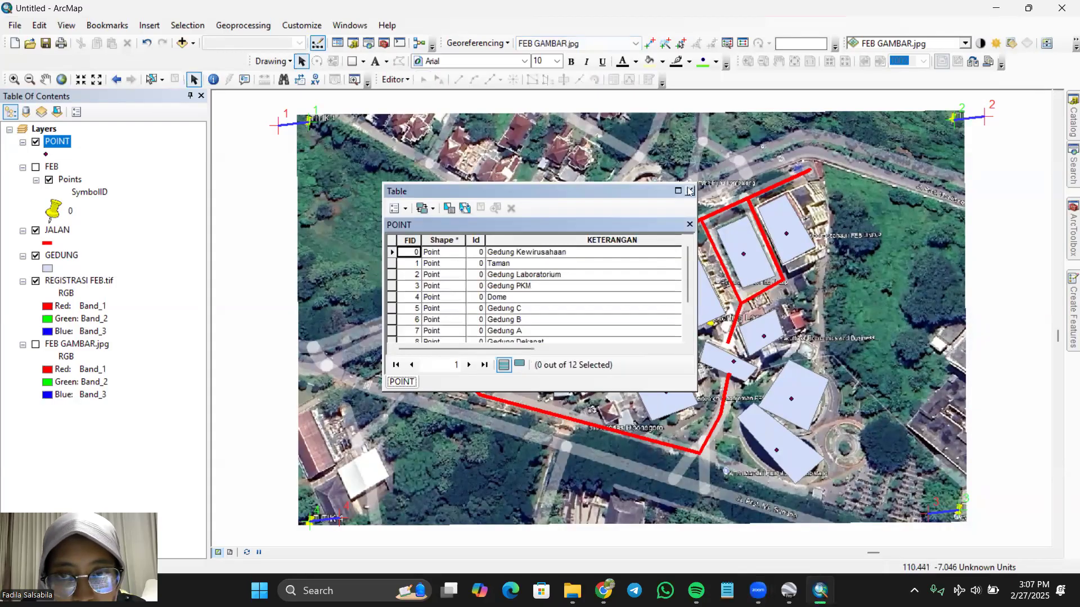
# - Set the POINT layer's label field to KETERANGAN with a 12-point text size and apply the label settings
pyautogui.rightClick(56, 144)
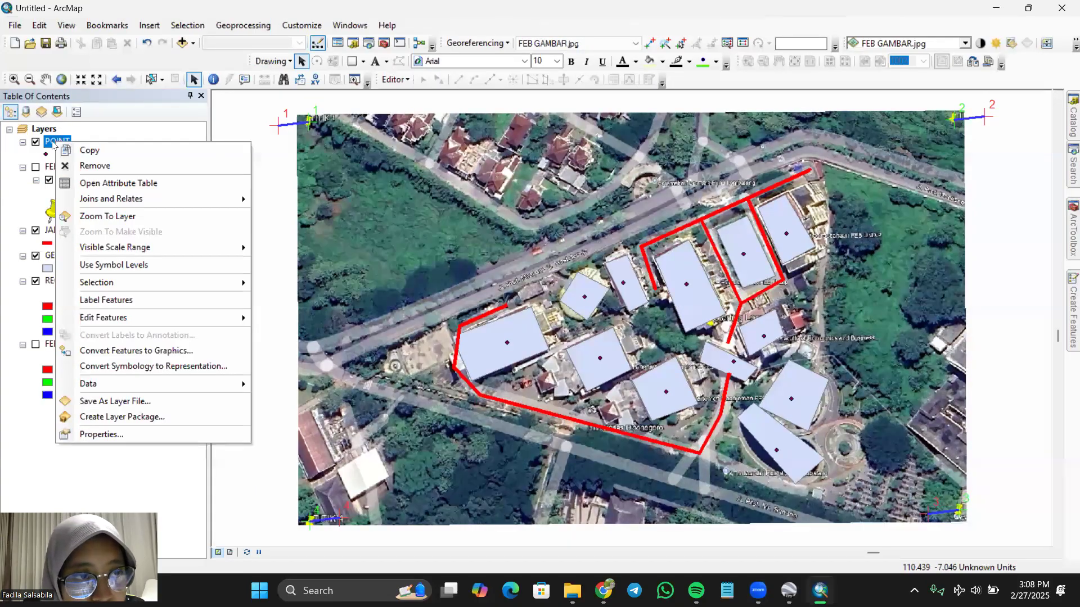
pyautogui.click(135, 437)
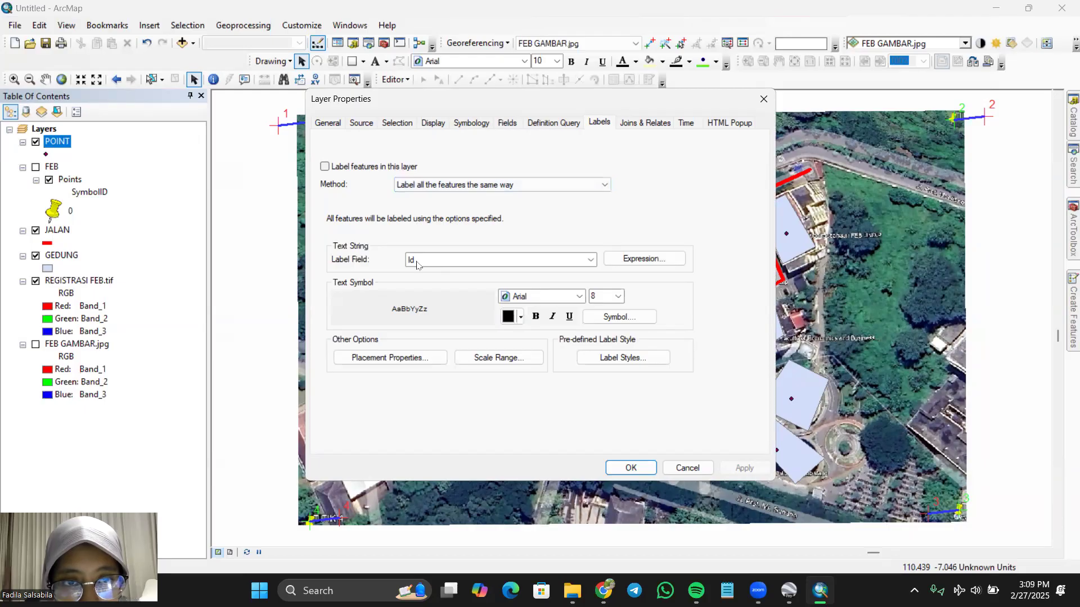
pyautogui.click(417, 264)
pyautogui.click(485, 290)
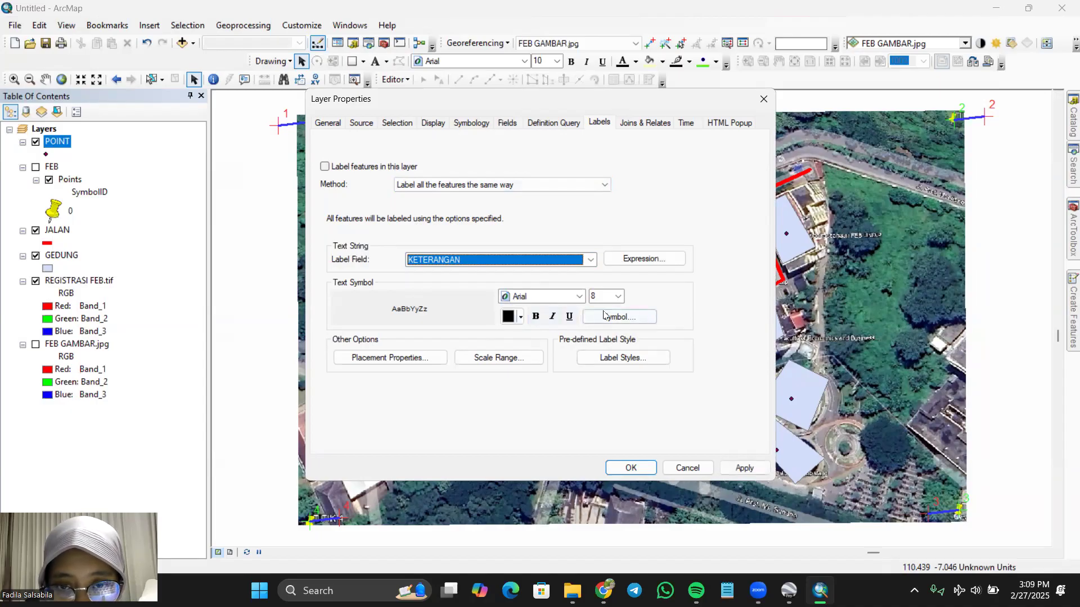
pyautogui.click(618, 296)
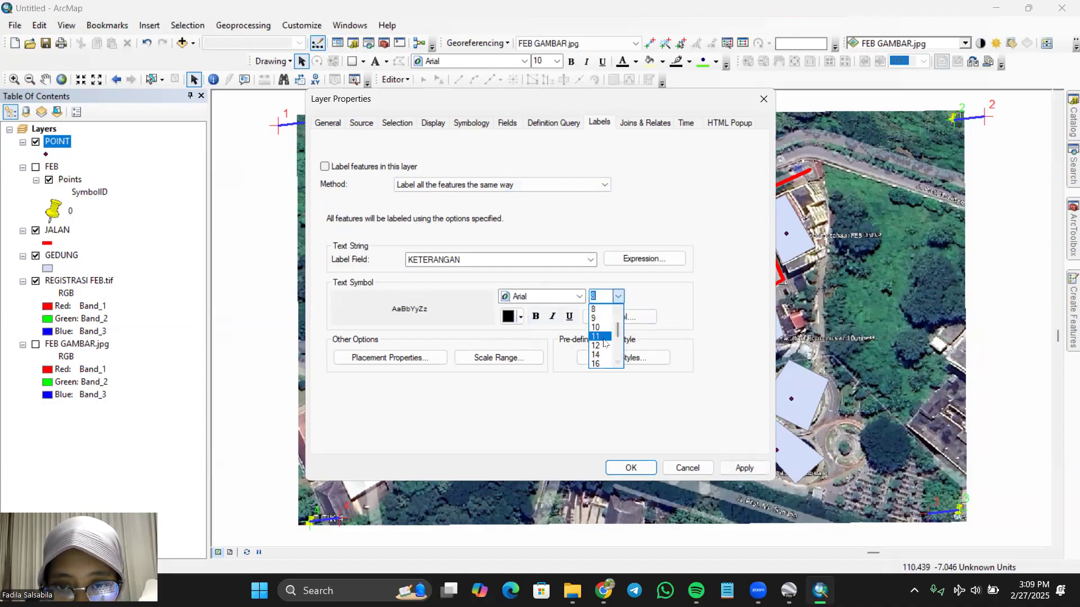
pyautogui.click(600, 347)
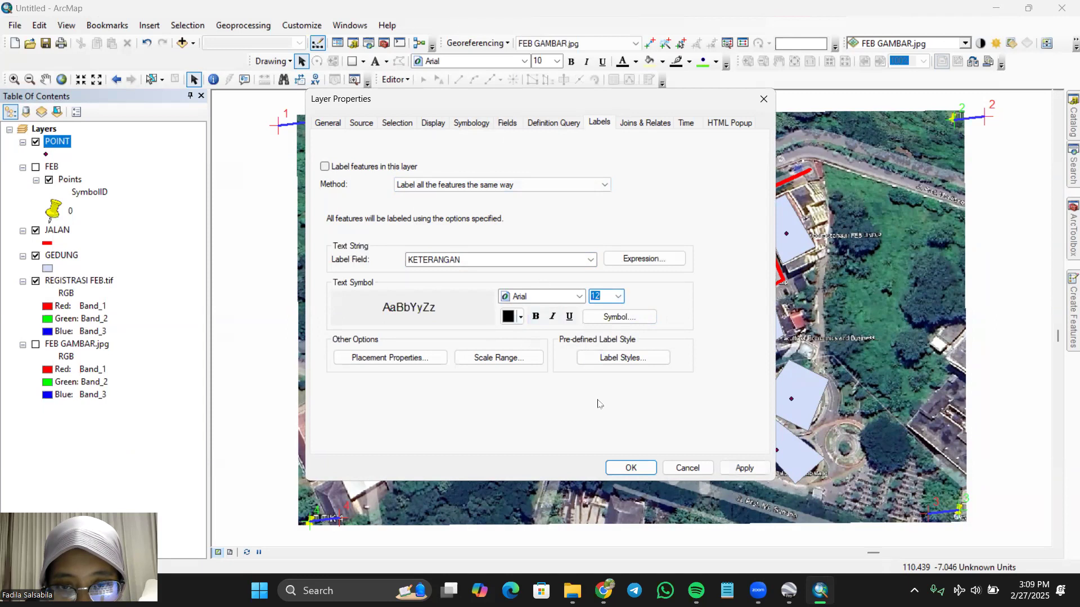
pyautogui.click(744, 470)
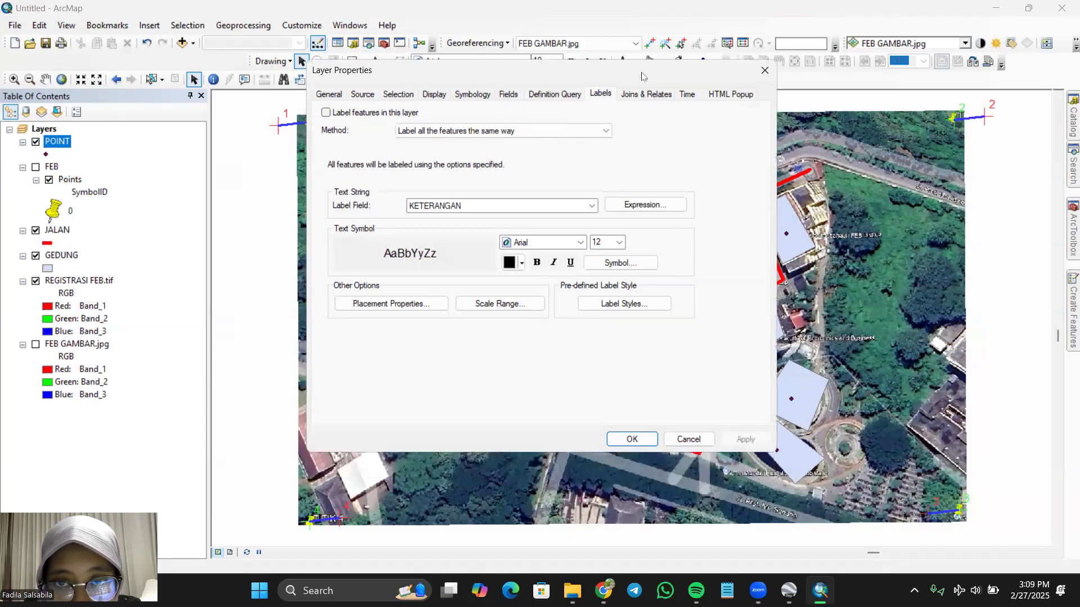
pyautogui.click(544, 133)
pyautogui.click(544, 135)
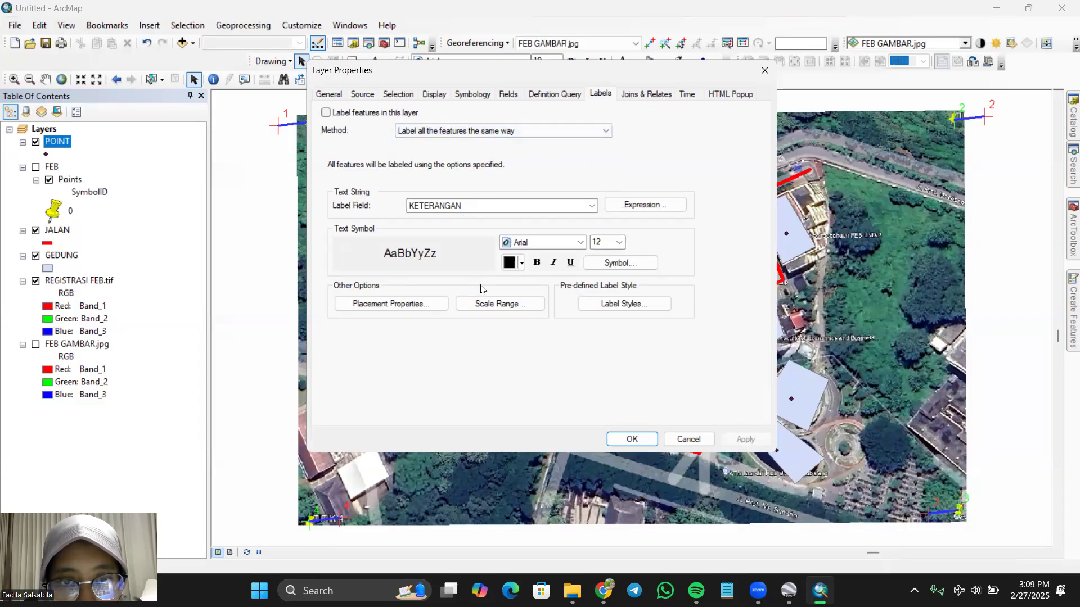
pyautogui.click(628, 443)
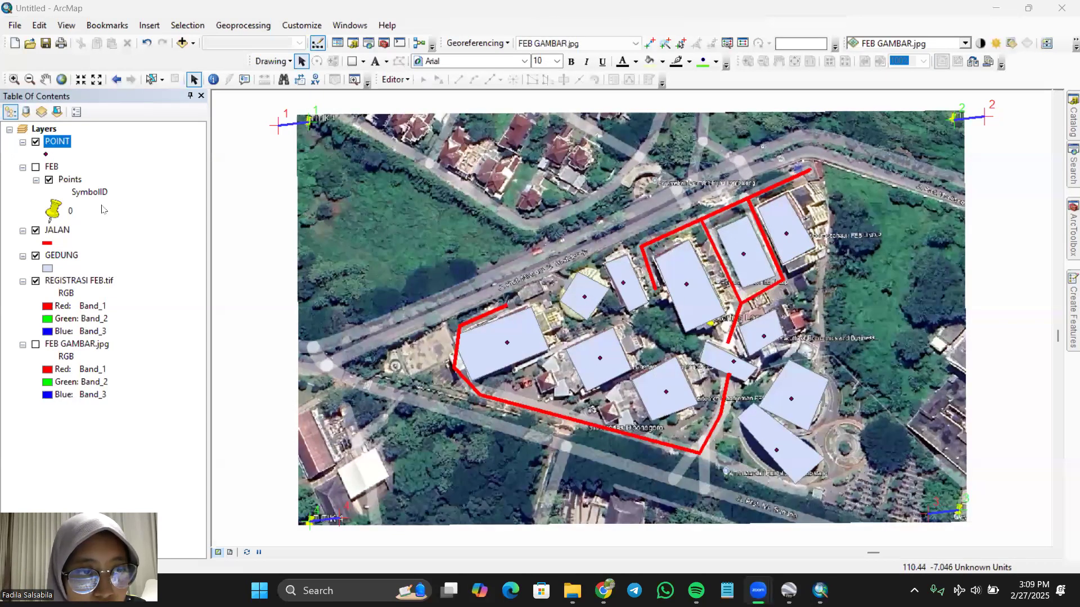
# - Turn on feature labels for the POINT layer and apply the change
pyautogui.click(145, 440)
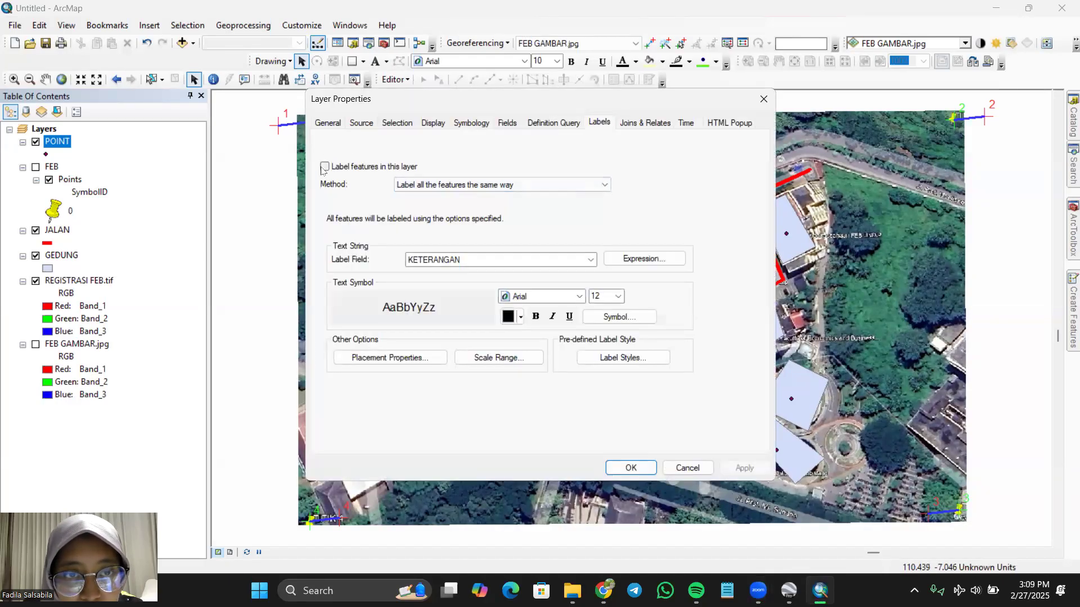
pyautogui.click(325, 167)
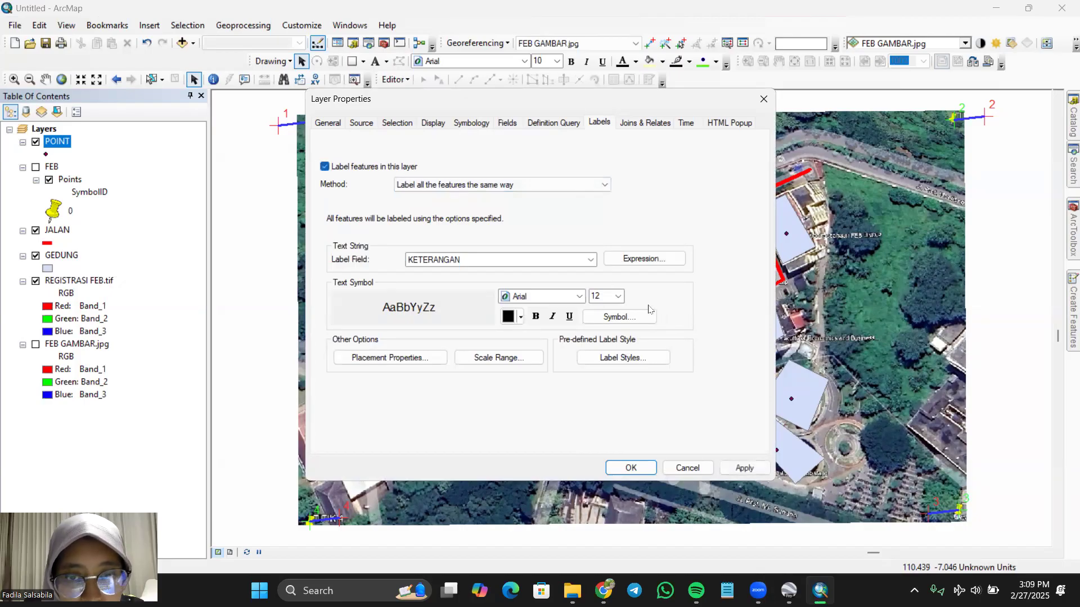
pyautogui.click(738, 469)
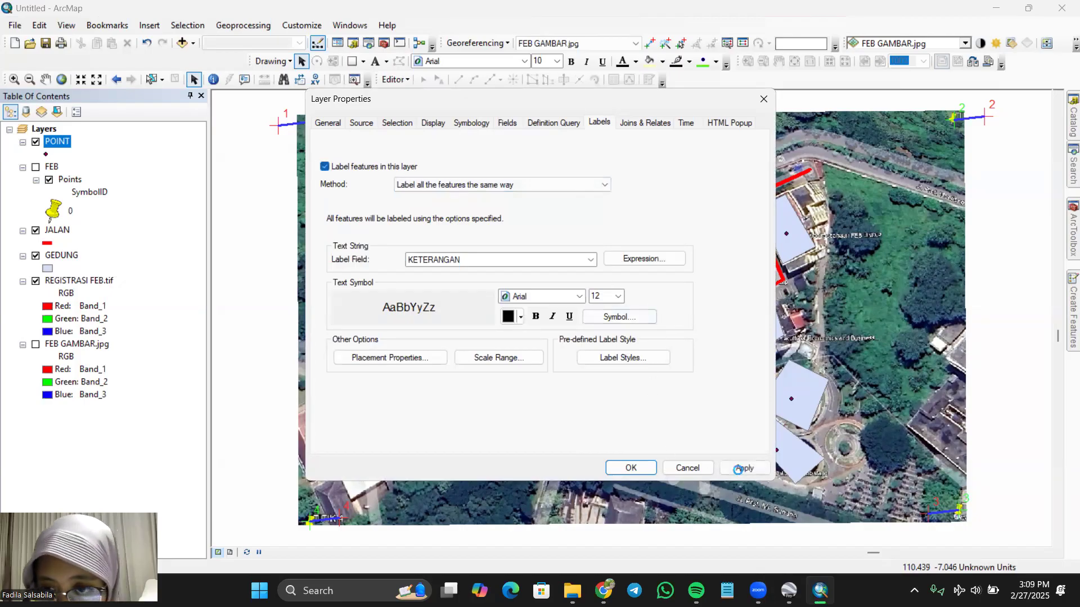
# - Change the POINT label text colour to red and apply it to the map
pyautogui.click(515, 292)
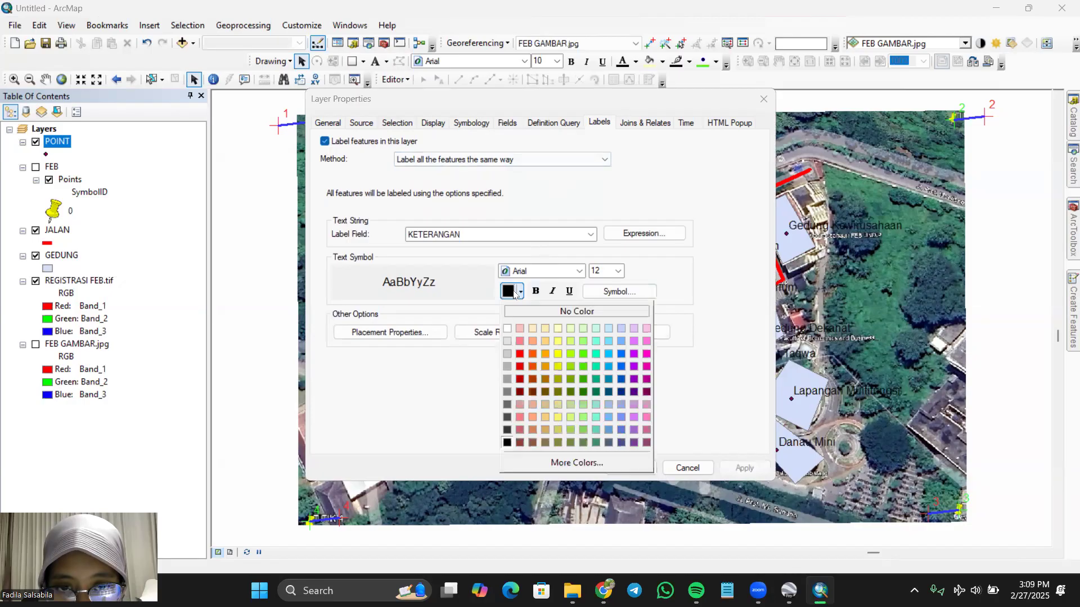
pyautogui.click(520, 353)
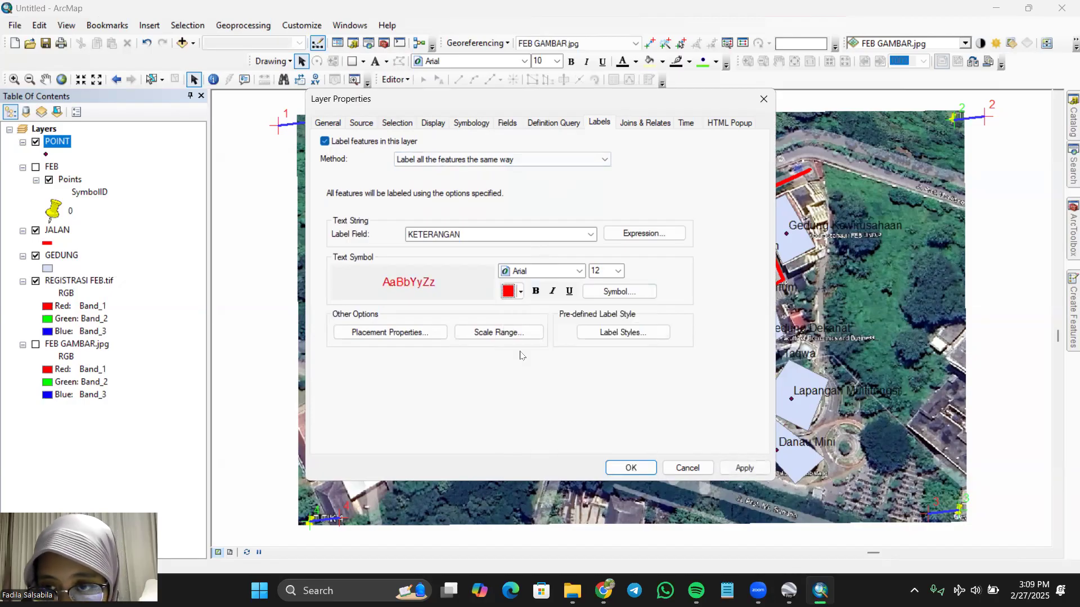
pyautogui.click(744, 469)
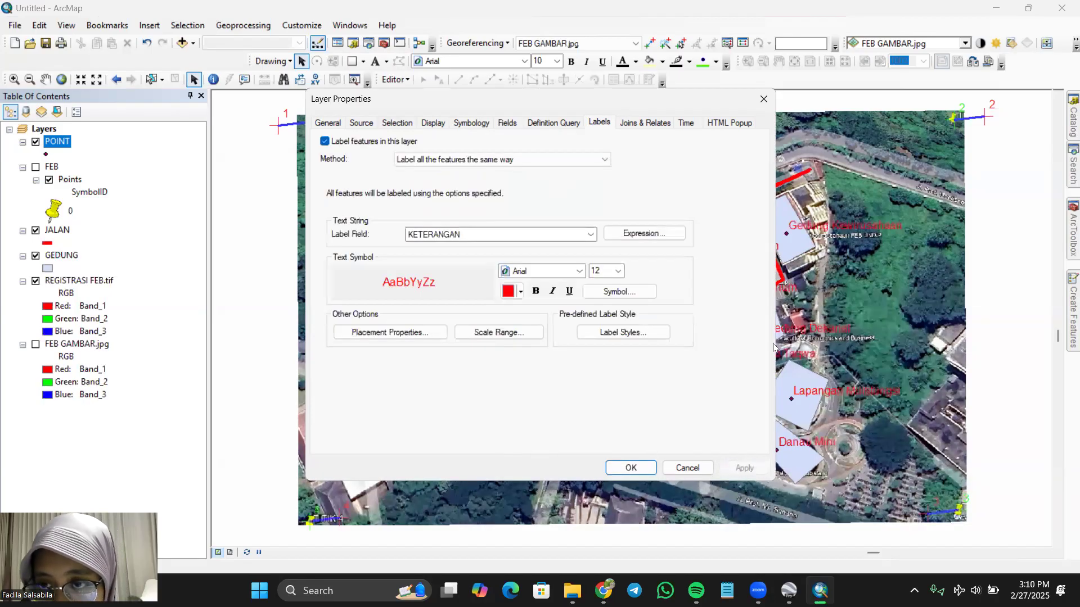
# - Restyle the POINT layer's labels with dark purple, bold Bell MT text and apply the settings to the map
pyautogui.click(515, 291)
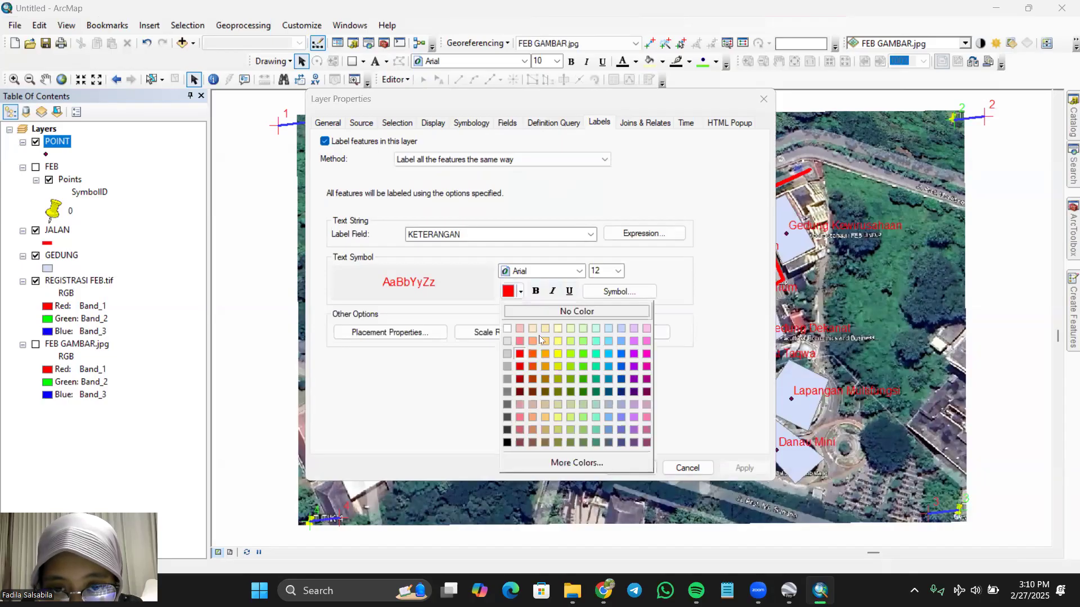
pyautogui.click(633, 389)
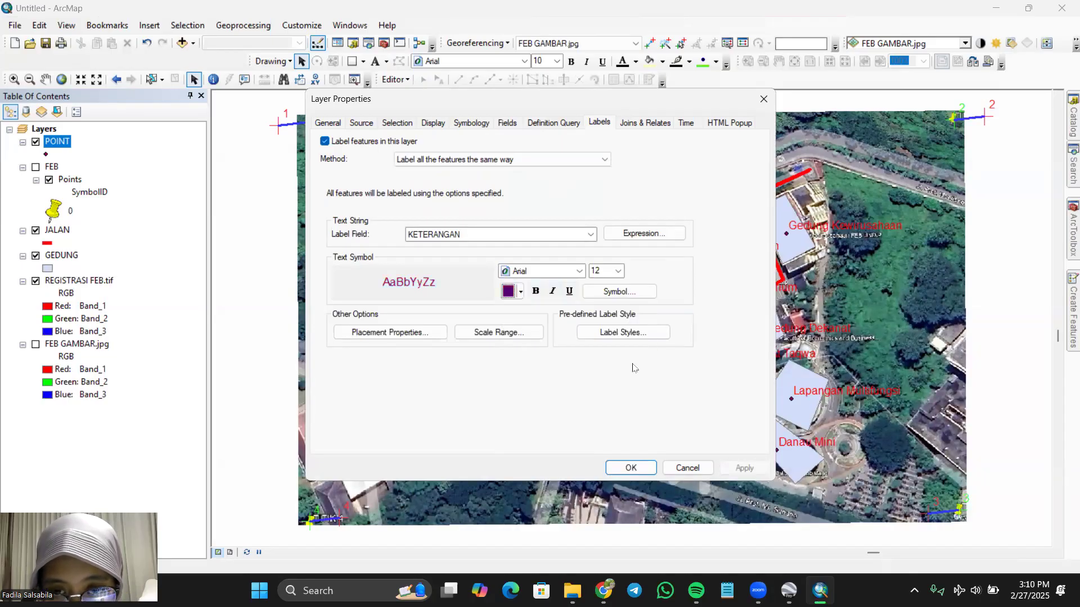
pyautogui.click(536, 291)
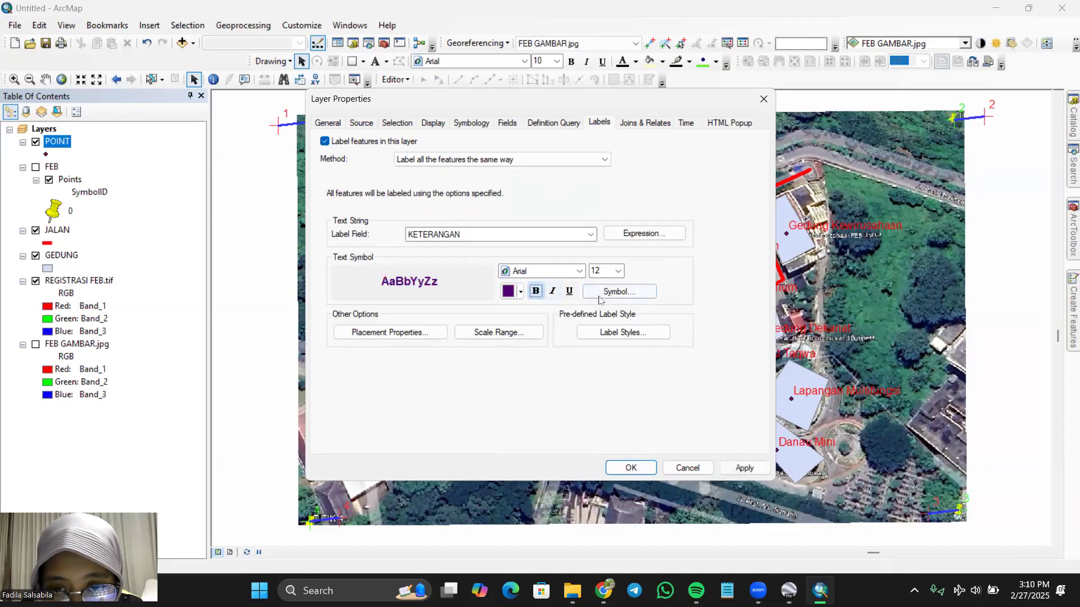
pyautogui.click(580, 271)
pyautogui.scroll(-5, 541, 308)
pyautogui.click(540, 324)
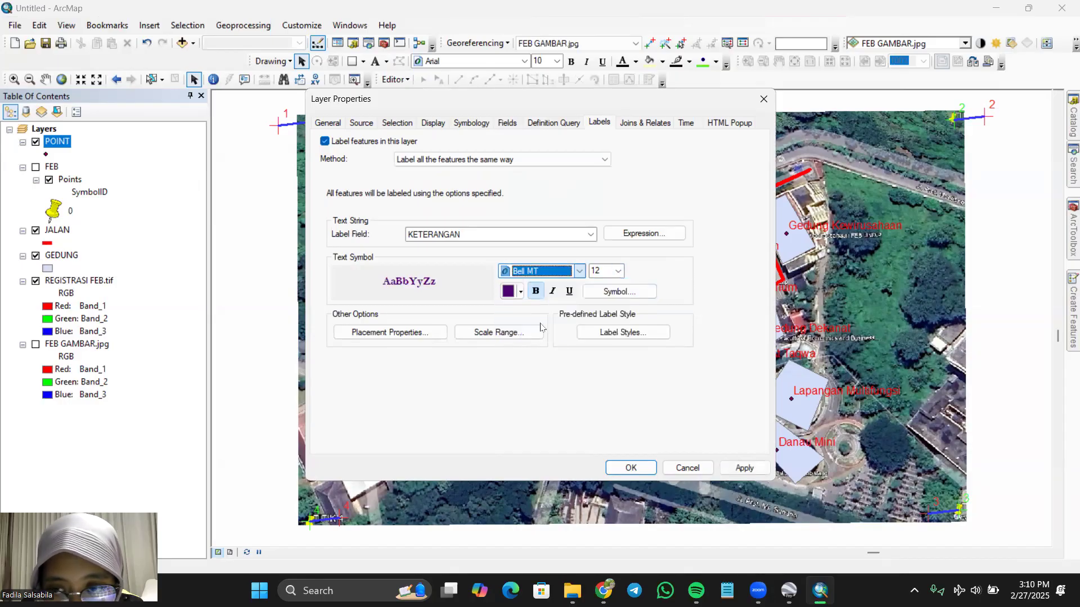
pyautogui.click(744, 468)
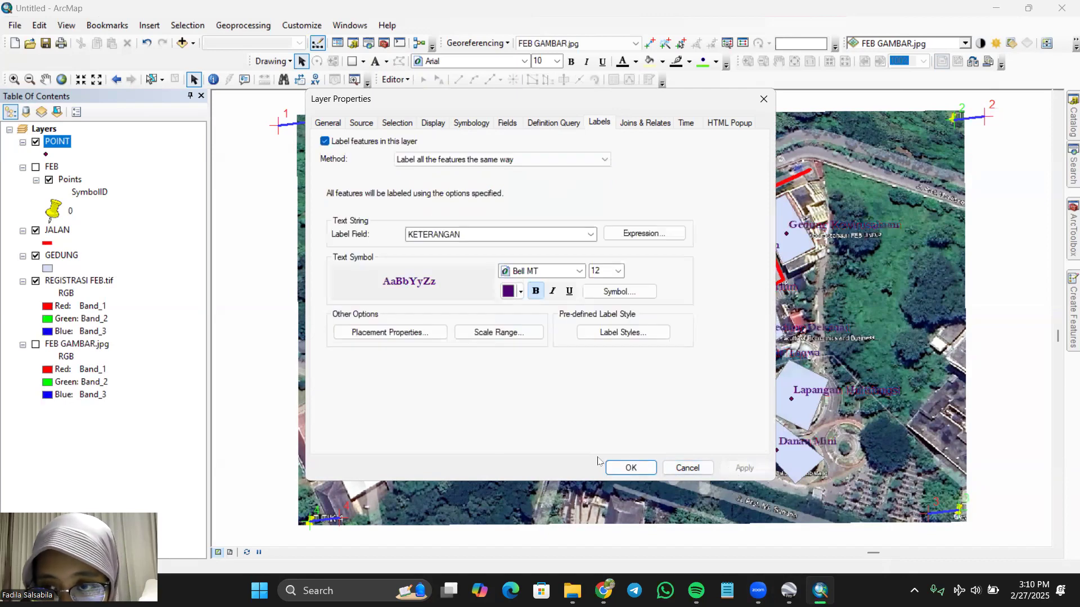
pyautogui.click(623, 472)
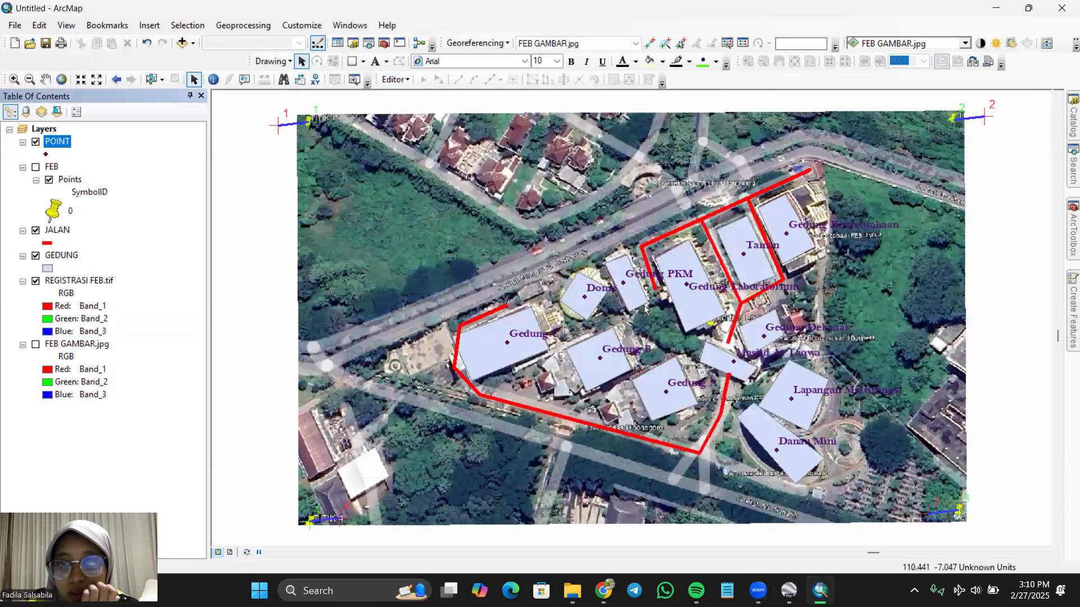
# - Change the GEDUNG layer's single symbol to the yellow Sun fill style and apply it to the building polygons
pyautogui.scroll(2, 645, 304)
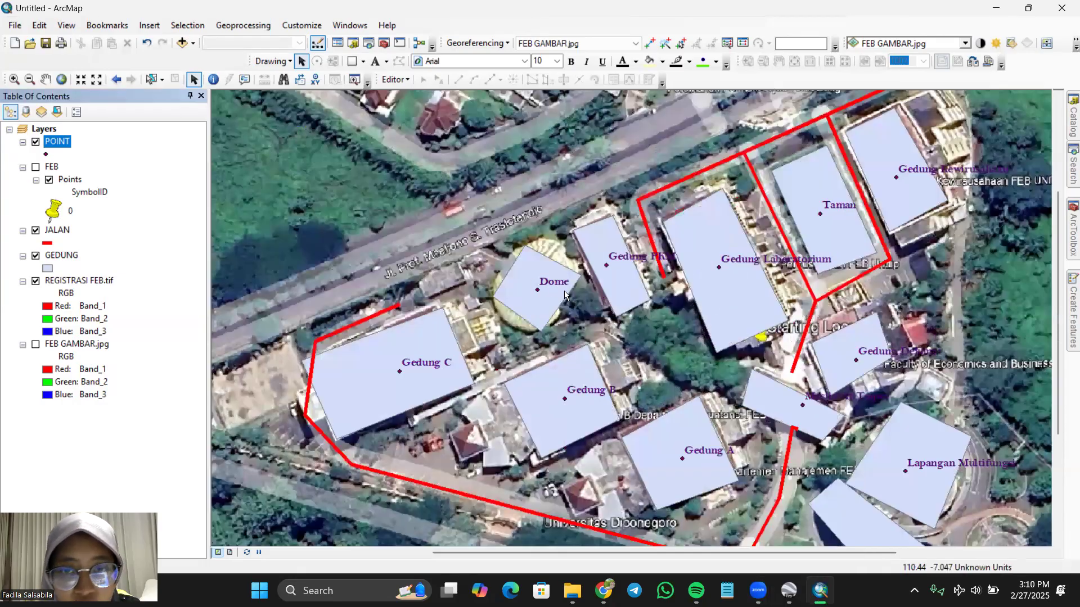
pyautogui.scroll(-1, 581, 275)
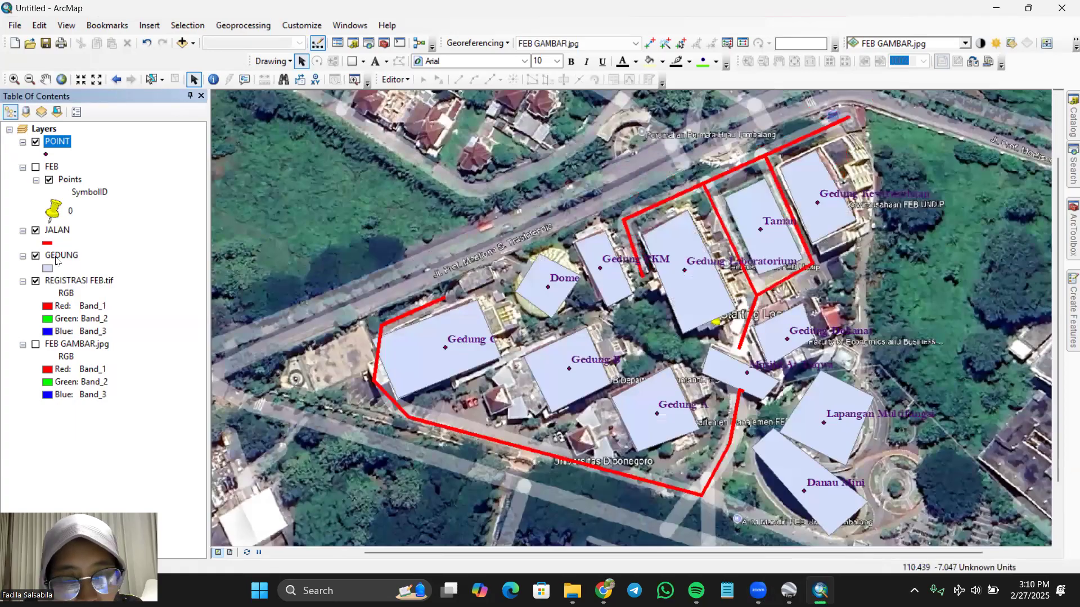
pyautogui.rightClick(61, 259)
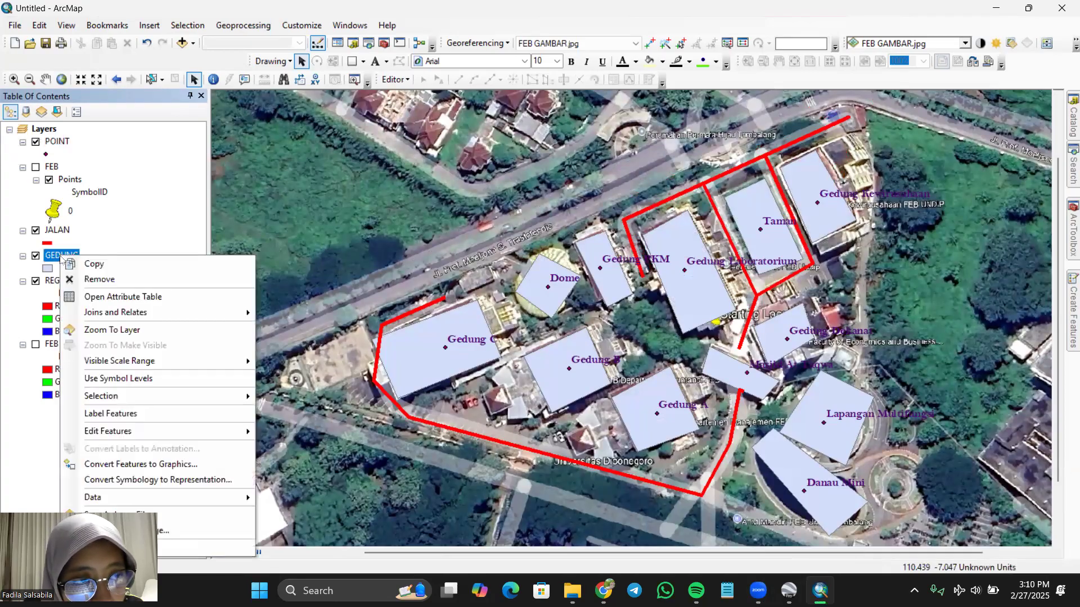
pyautogui.click(168, 549)
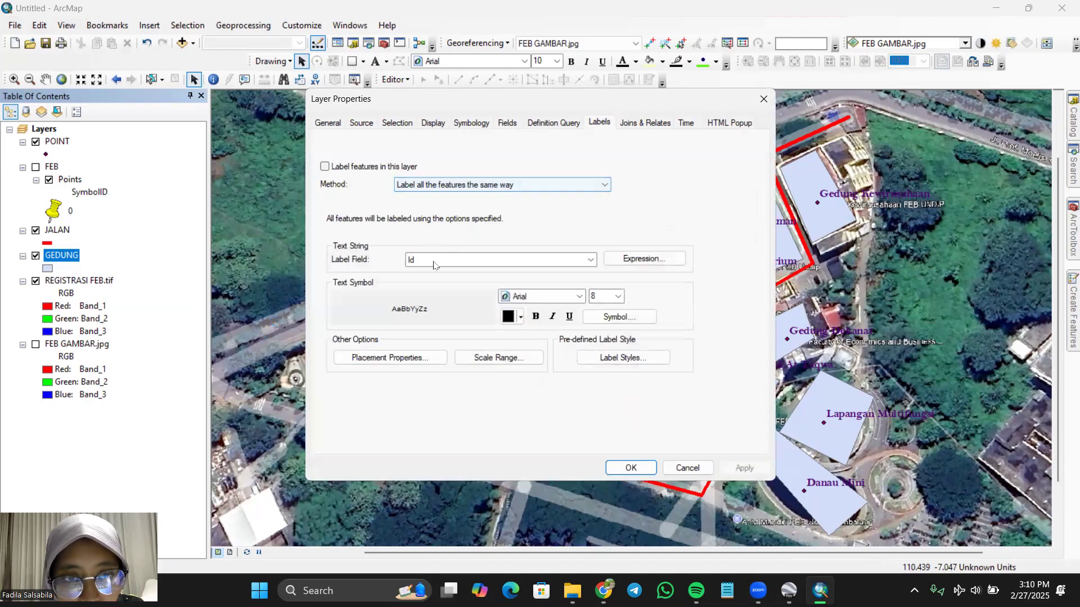
pyautogui.click(433, 263)
pyautogui.click(434, 263)
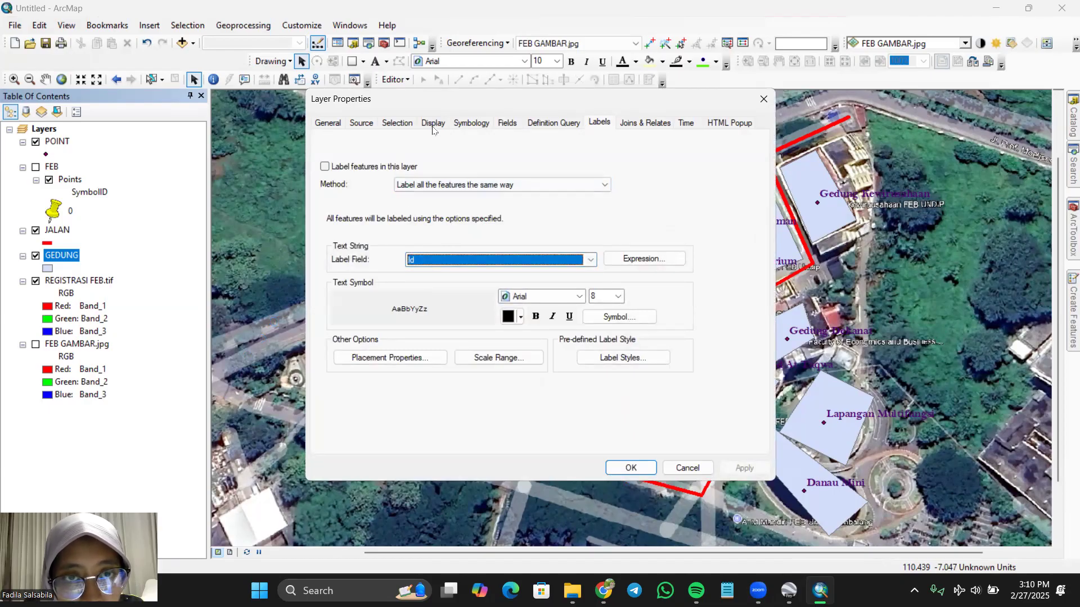
pyautogui.click(485, 124)
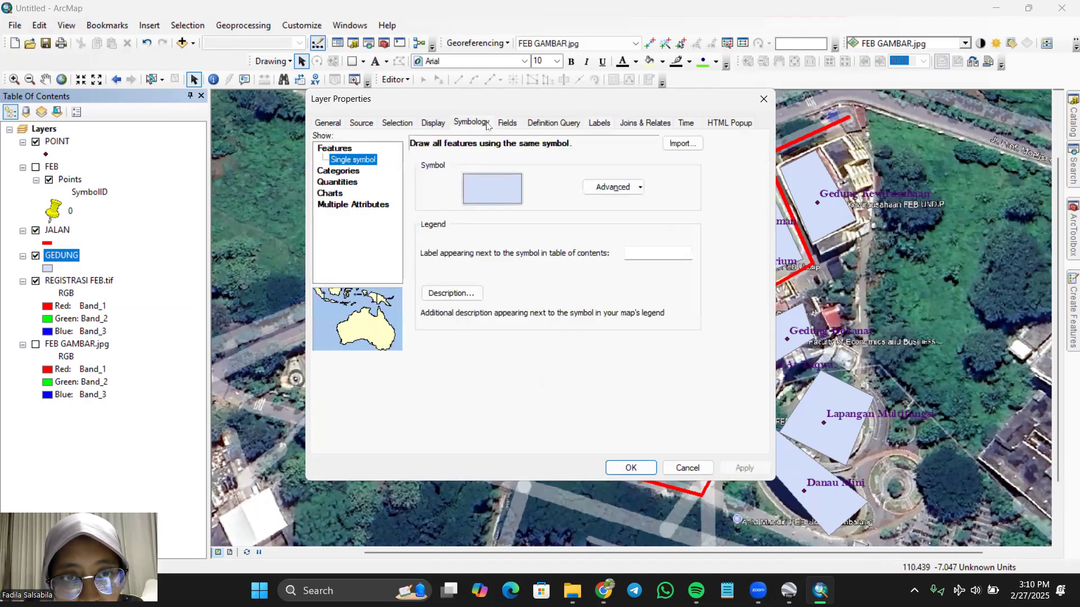
pyautogui.click(481, 191)
pyautogui.click(707, 123)
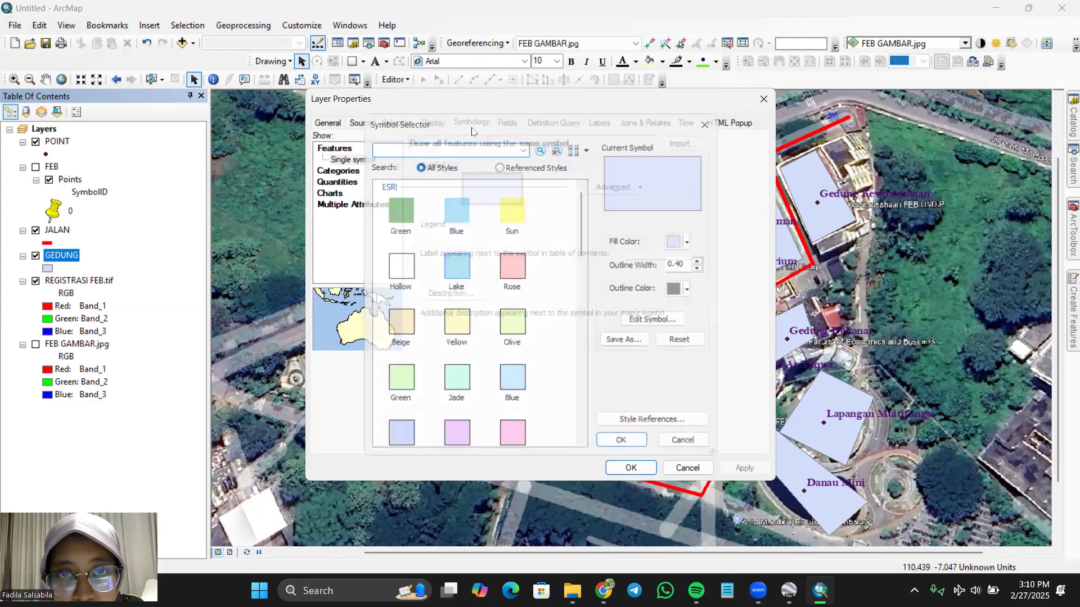
pyautogui.click(487, 194)
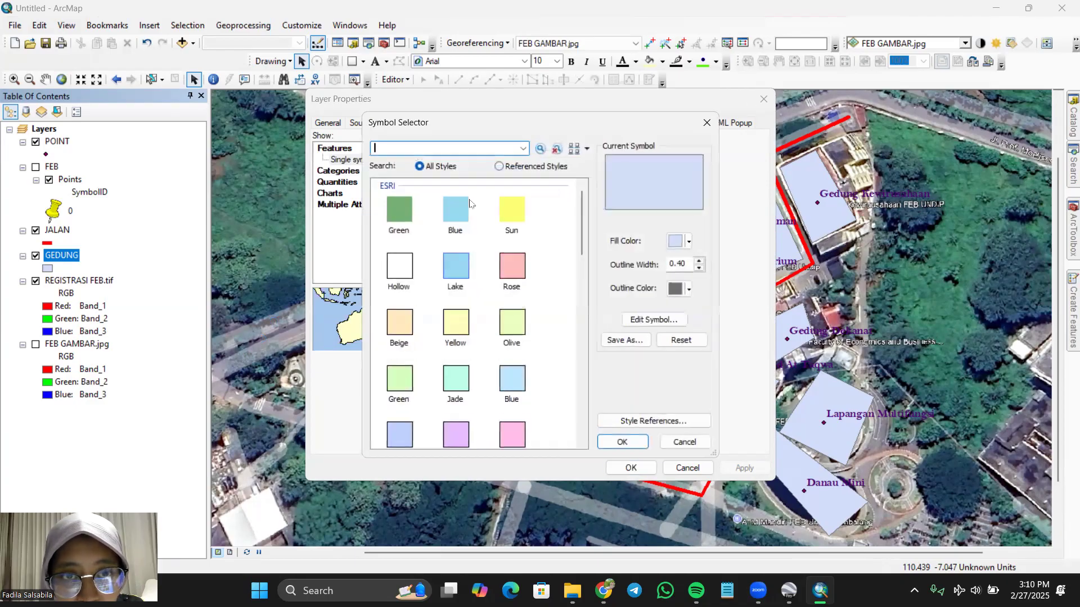
pyautogui.click(513, 218)
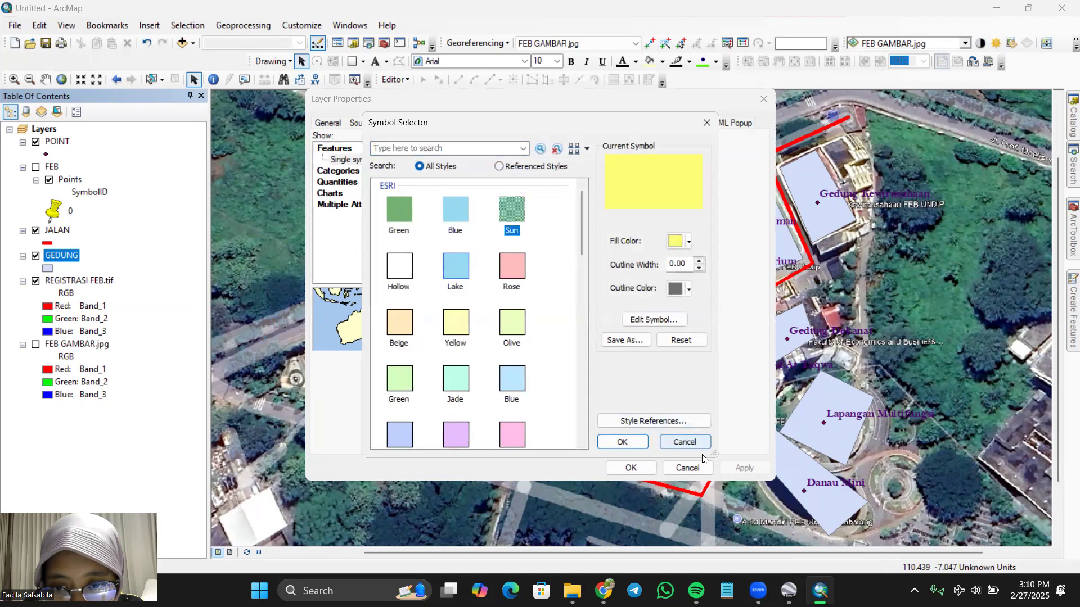
pyautogui.click(622, 442)
pyautogui.click(745, 469)
pyautogui.click(641, 470)
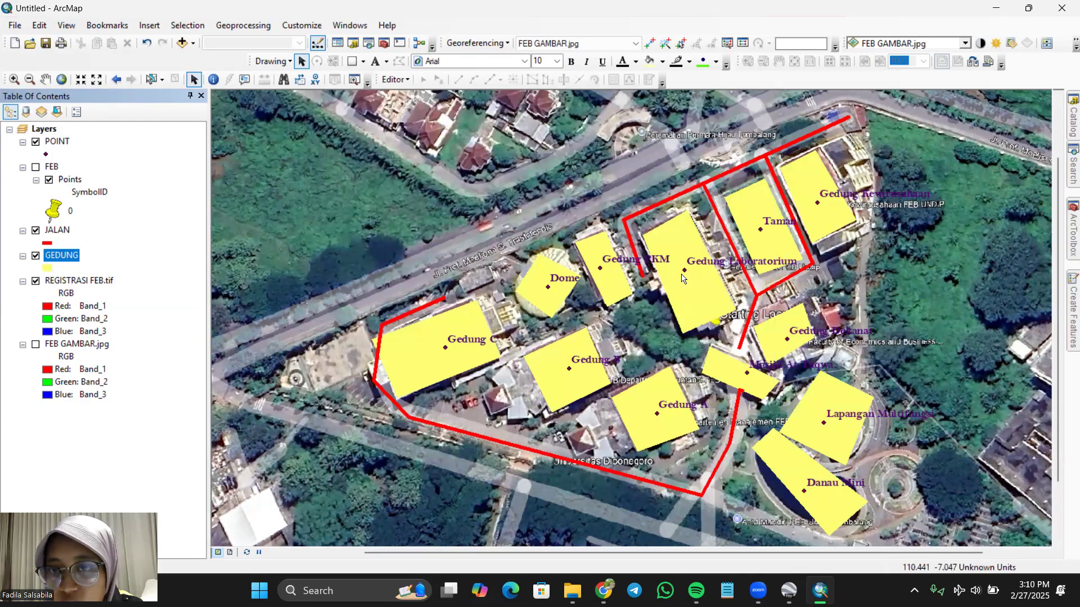
# - Examine the labelled points, roads and building polygons across the whole georeferenced FEB image
pyautogui.scroll(-2, 681, 276)
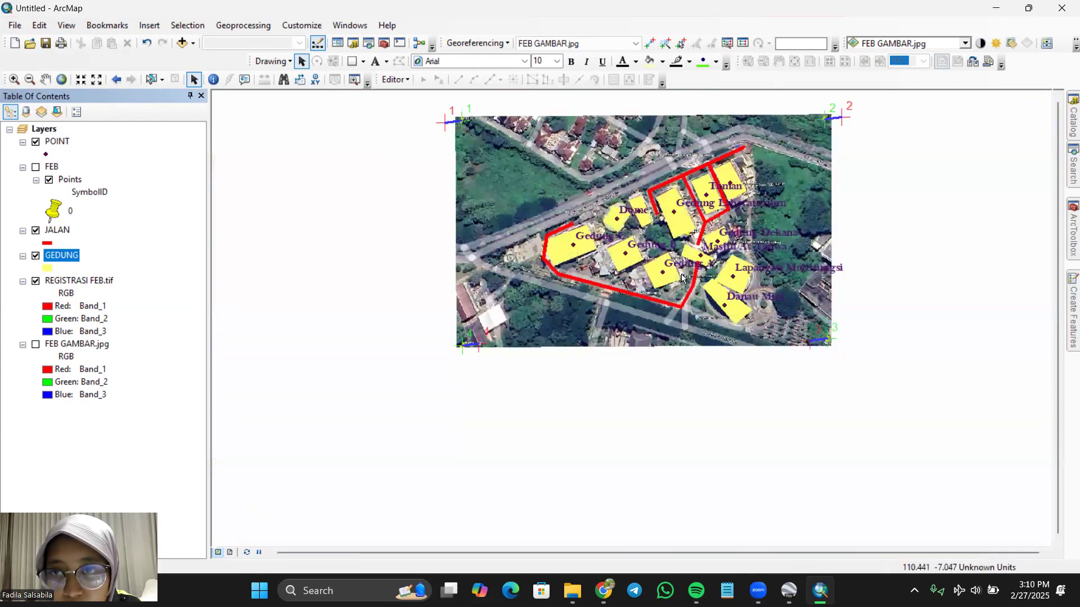
pyautogui.scroll(2, 681, 278)
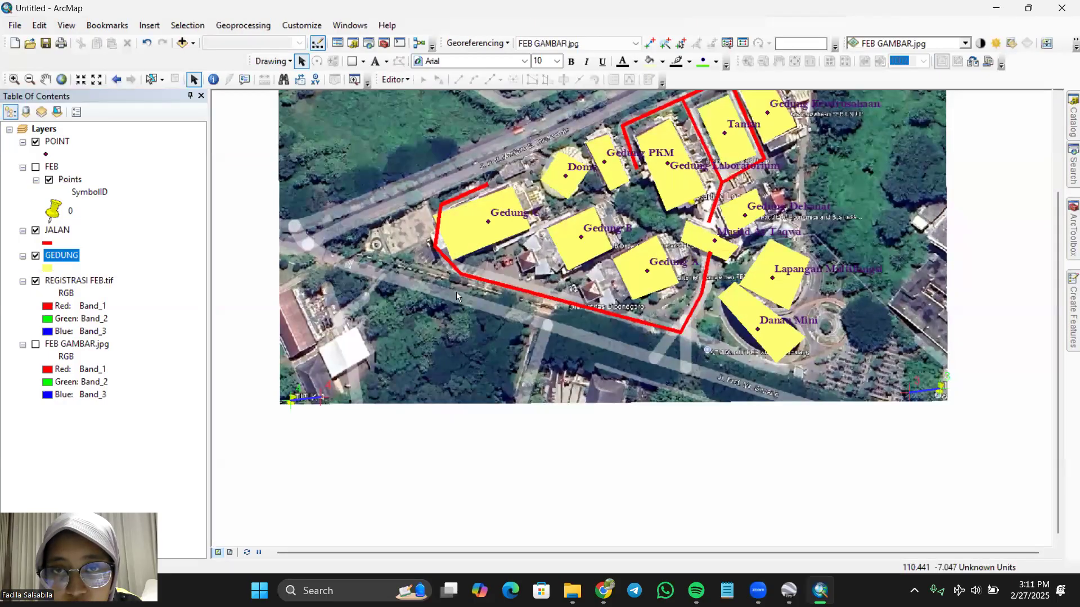
pyautogui.scroll(-1, 524, 322)
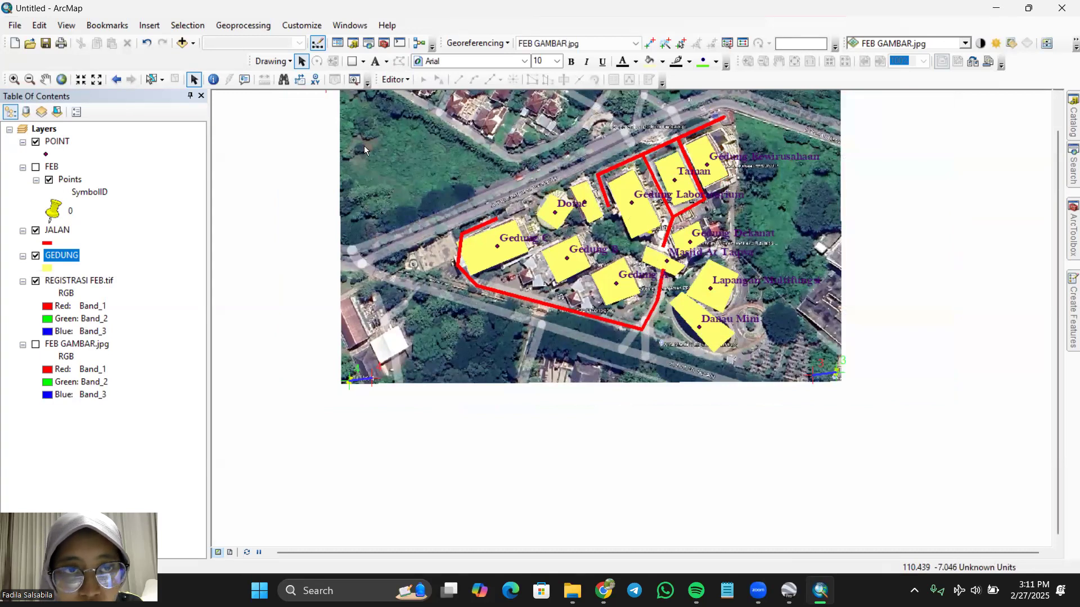
pyautogui.click(45, 80)
pyautogui.moveTo(489, 159); pyautogui.dragTo(499, 198)
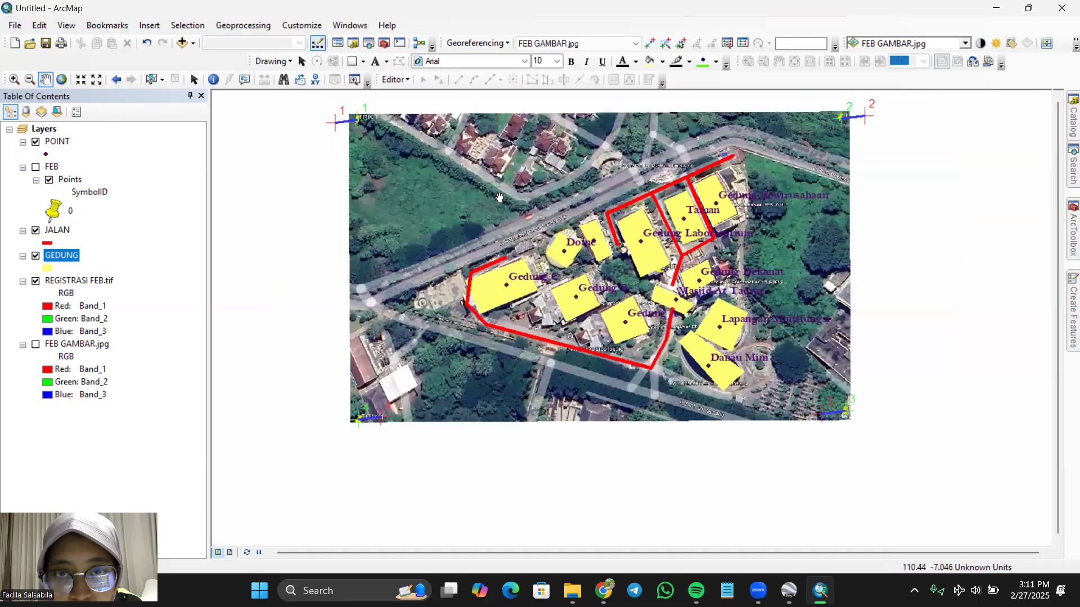
pyautogui.scroll(1, 500, 197)
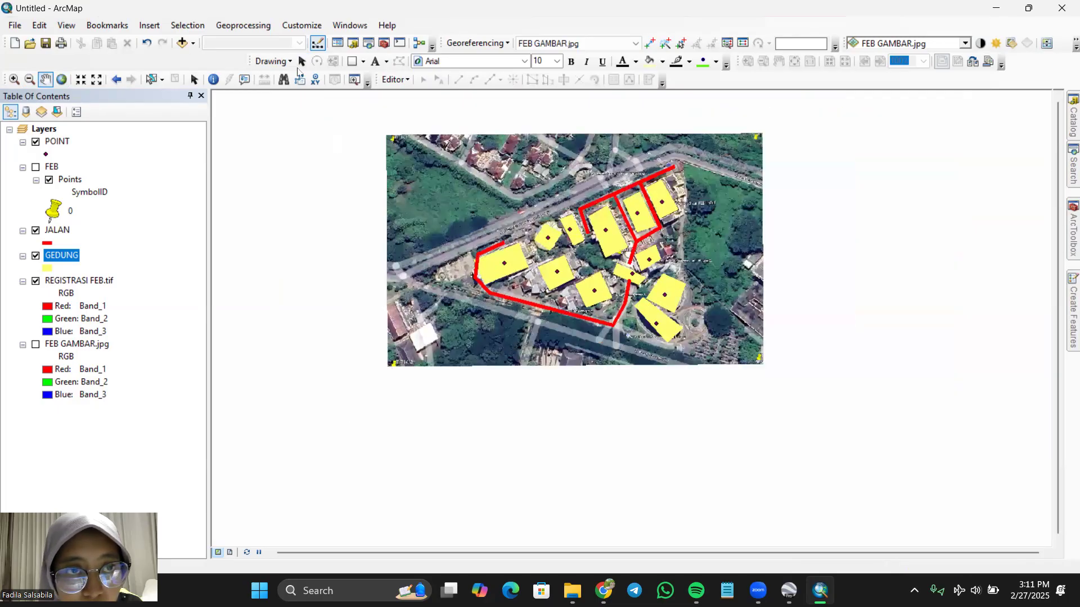
pyautogui.click(302, 61)
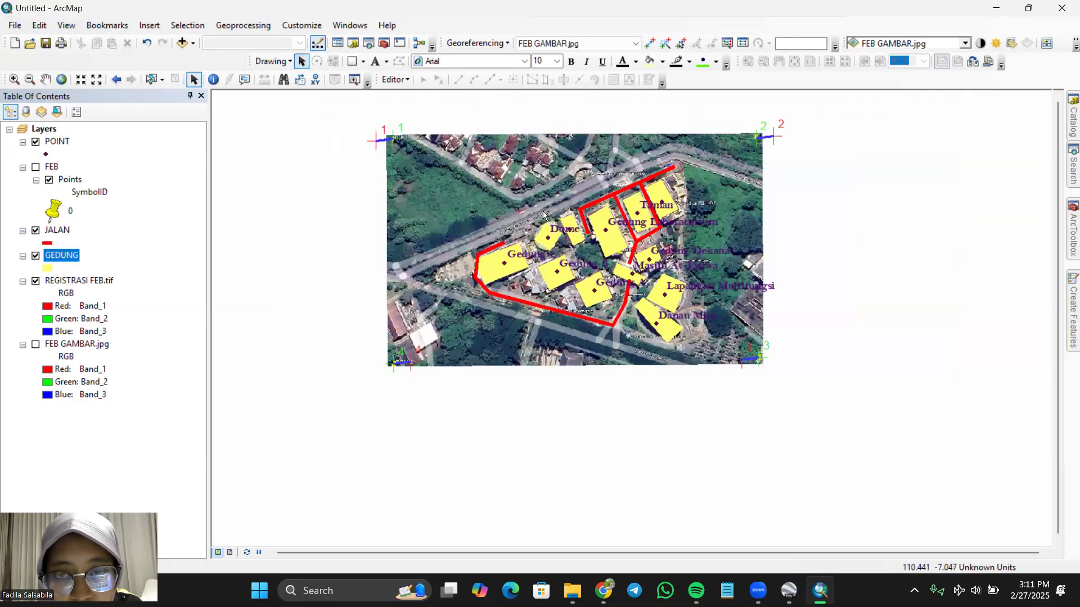
pyautogui.scroll(-1, 542, 211)
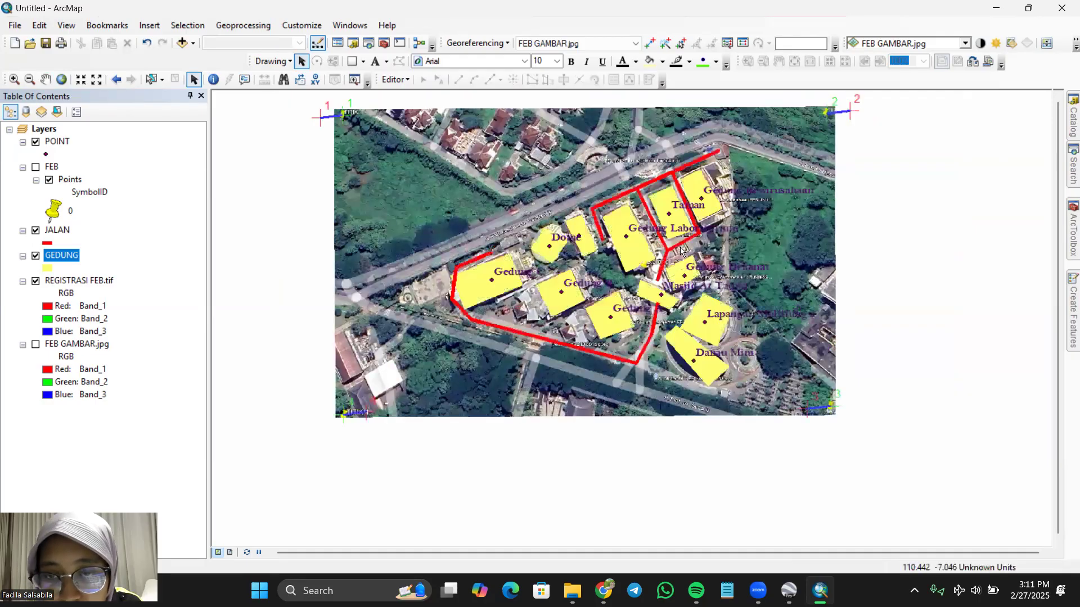